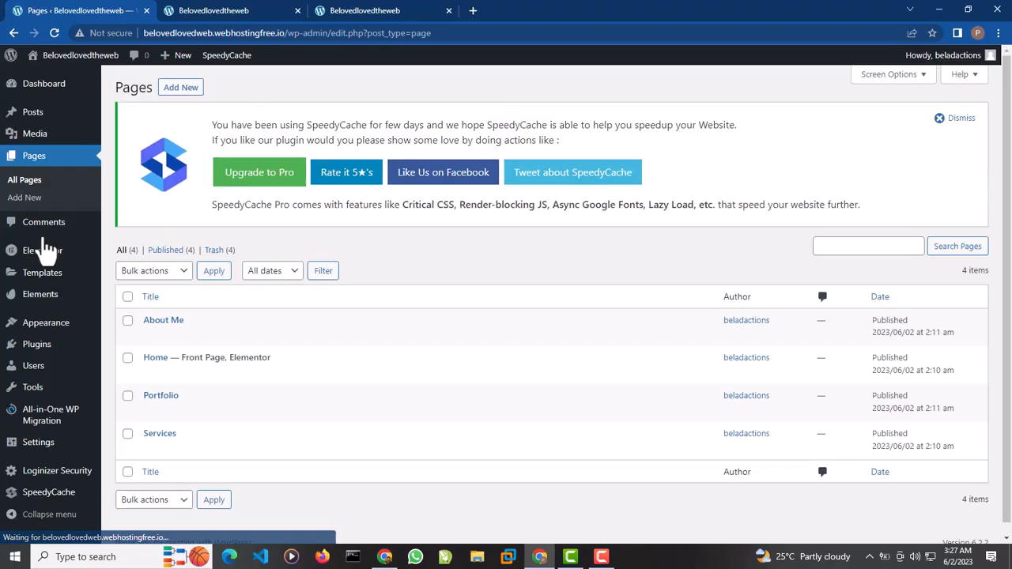
# Step: Close the duplicate website tab and look over the published Home page
pyautogui.click(345, 13)
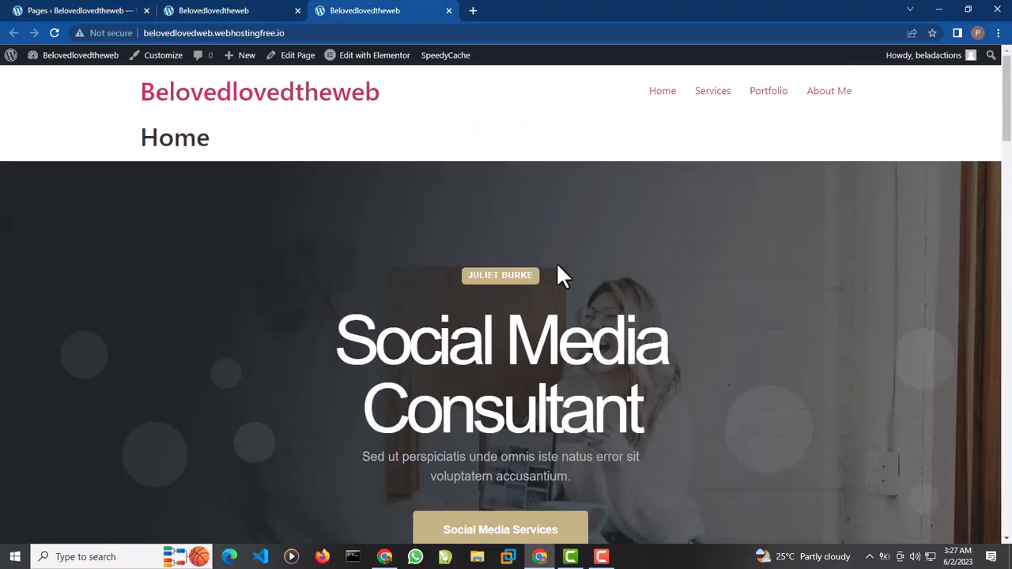
pyautogui.click(298, 10)
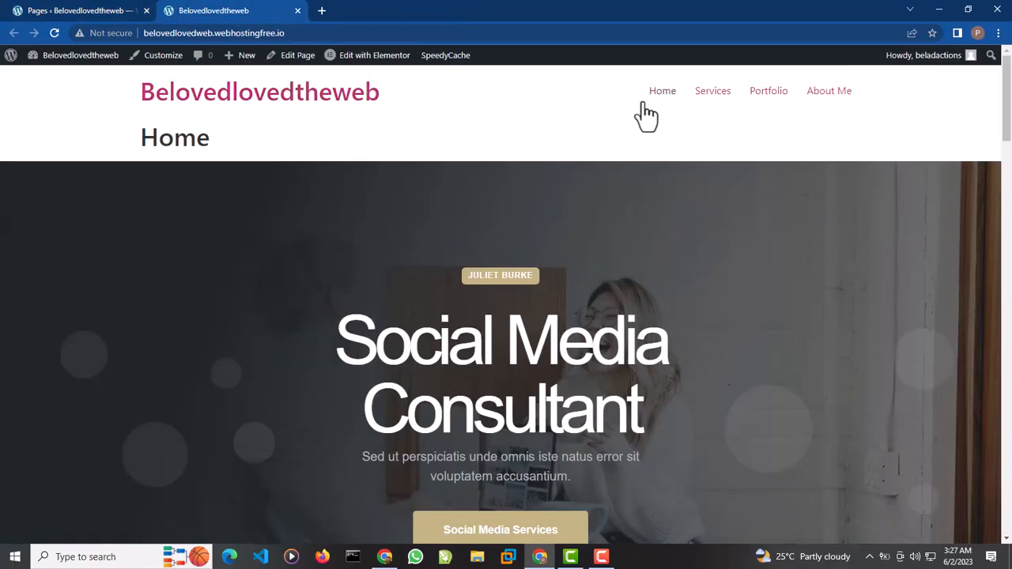
pyautogui.scroll(-7, 413, 335)
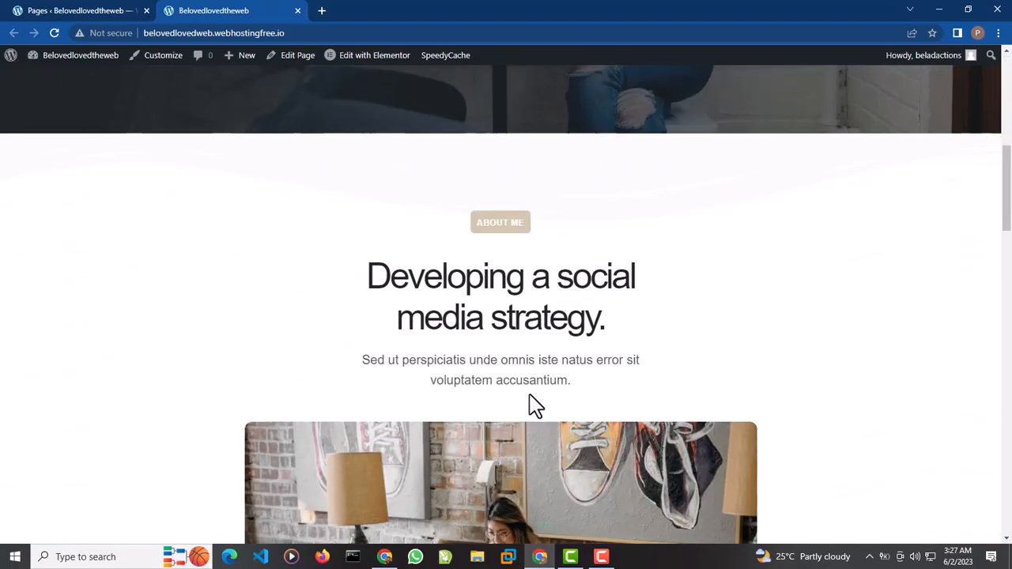
# Step: Open the Home page from the WordPress page list for editing in Elementor
pyautogui.click(81, 11)
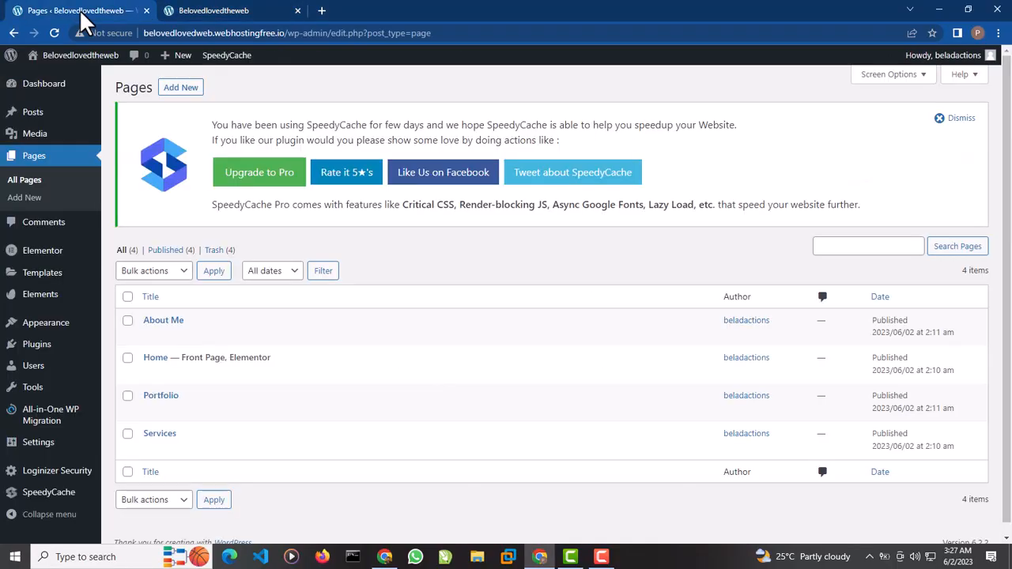
pyautogui.moveTo(164, 385)
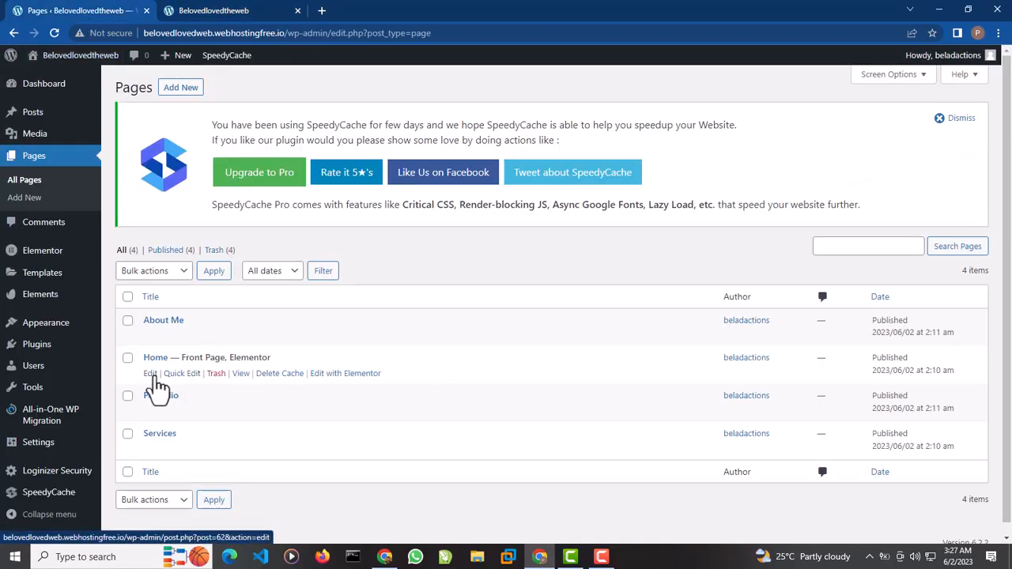
pyautogui.click(152, 375)
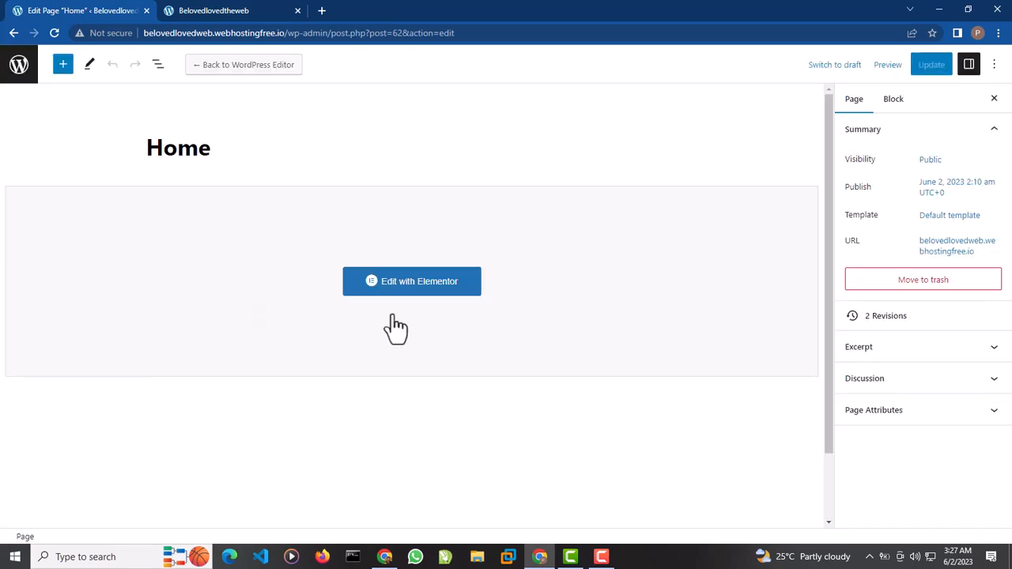
pyautogui.click(422, 295)
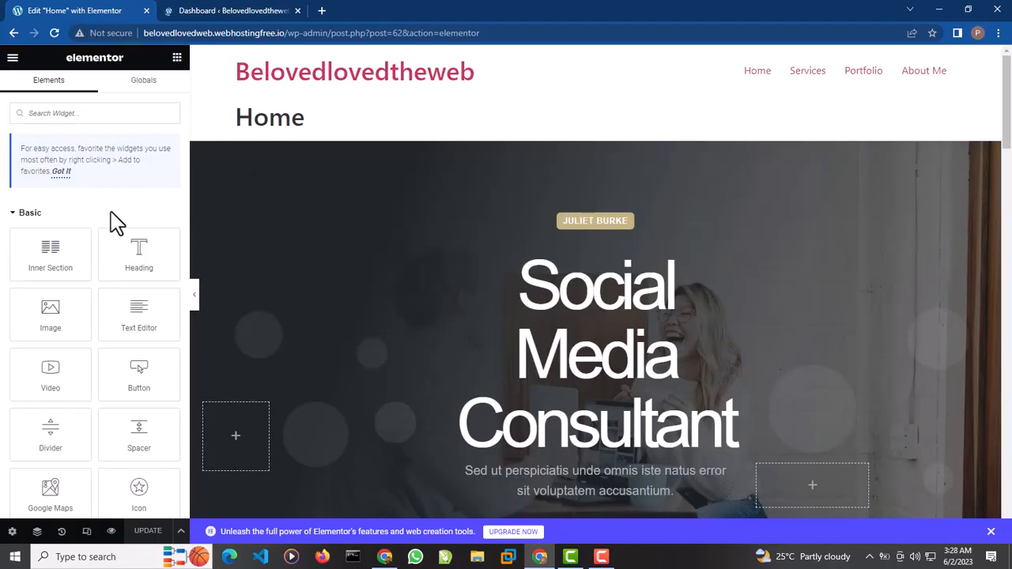
pyautogui.click(219, 10)
pyautogui.click(31, 10)
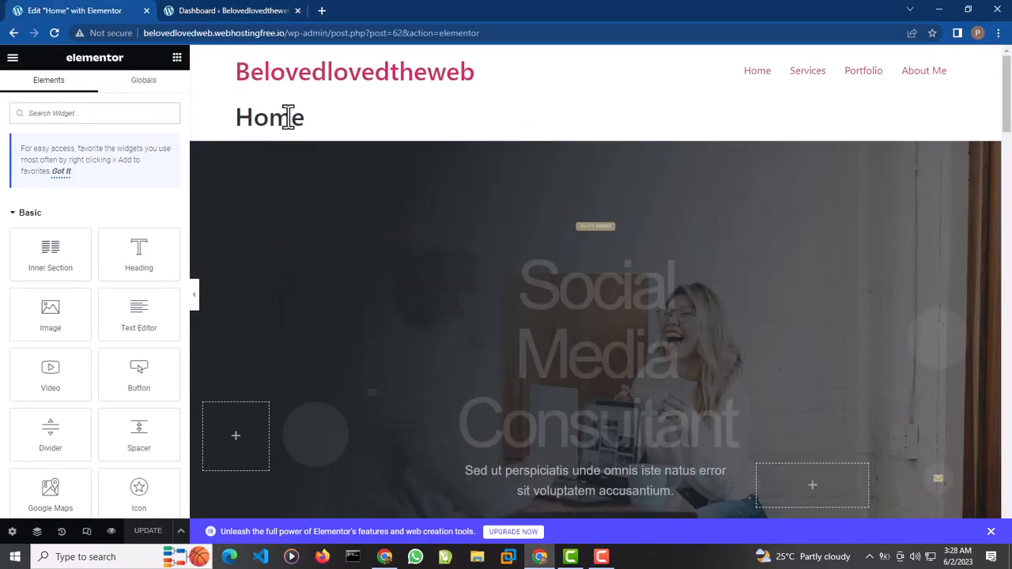
# Step: Open the layout settings of the Home page's hero section and keep a single live site tab for comparison
pyautogui.moveTo(307, 124); pyautogui.dragTo(260, 124)
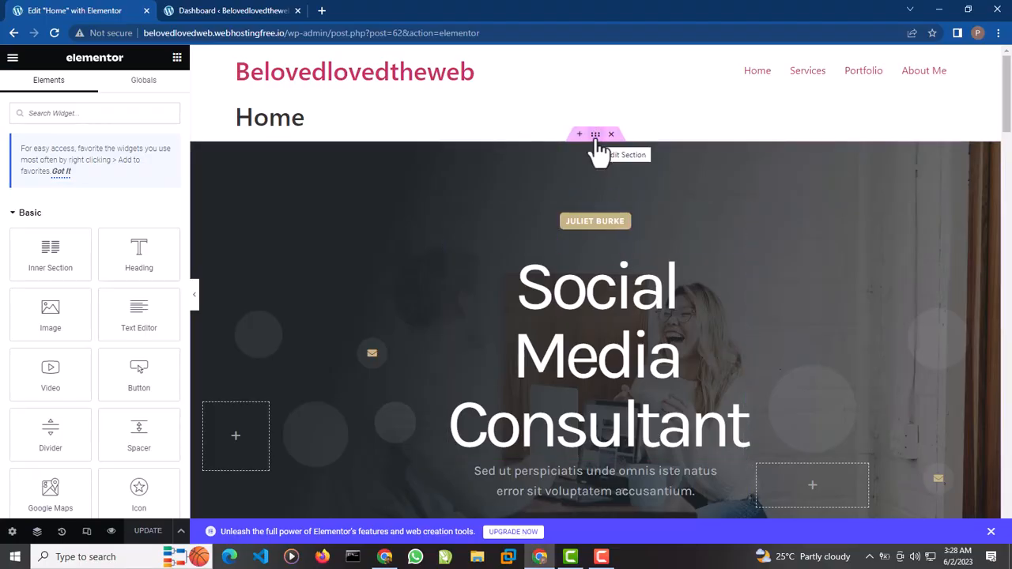
pyautogui.click(597, 144)
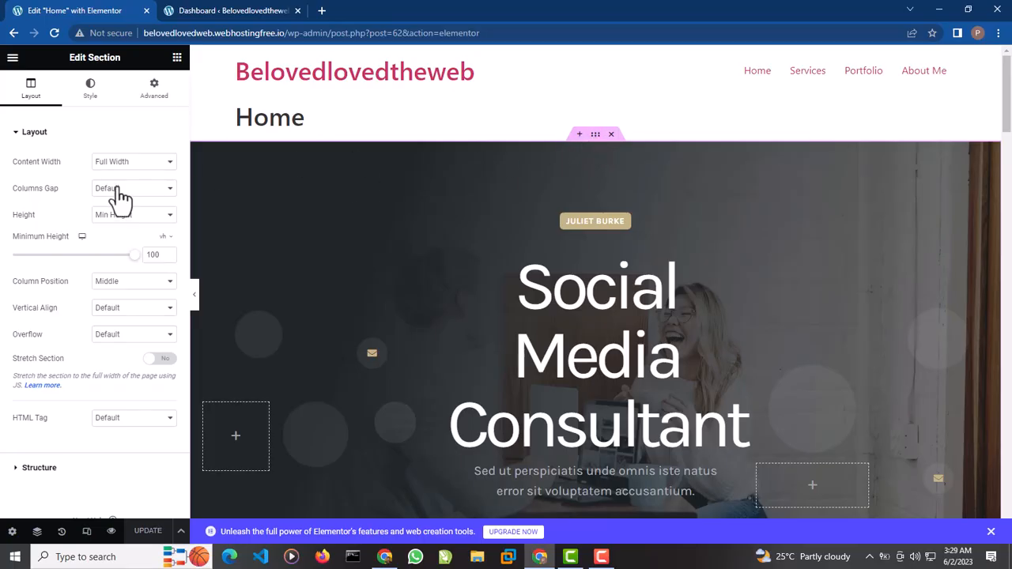
pyautogui.click(148, 166)
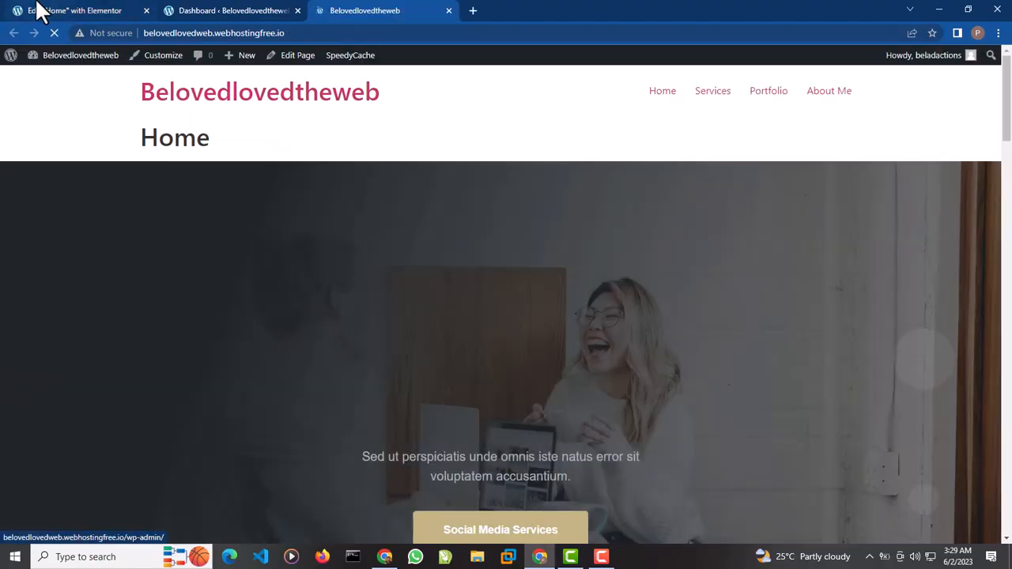
pyautogui.click(297, 10)
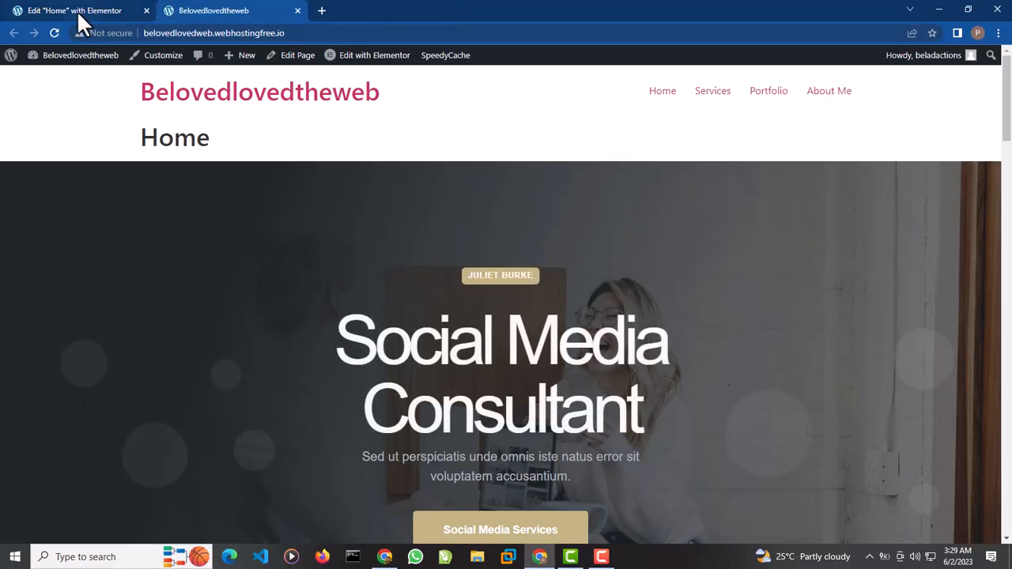
pyautogui.click(76, 10)
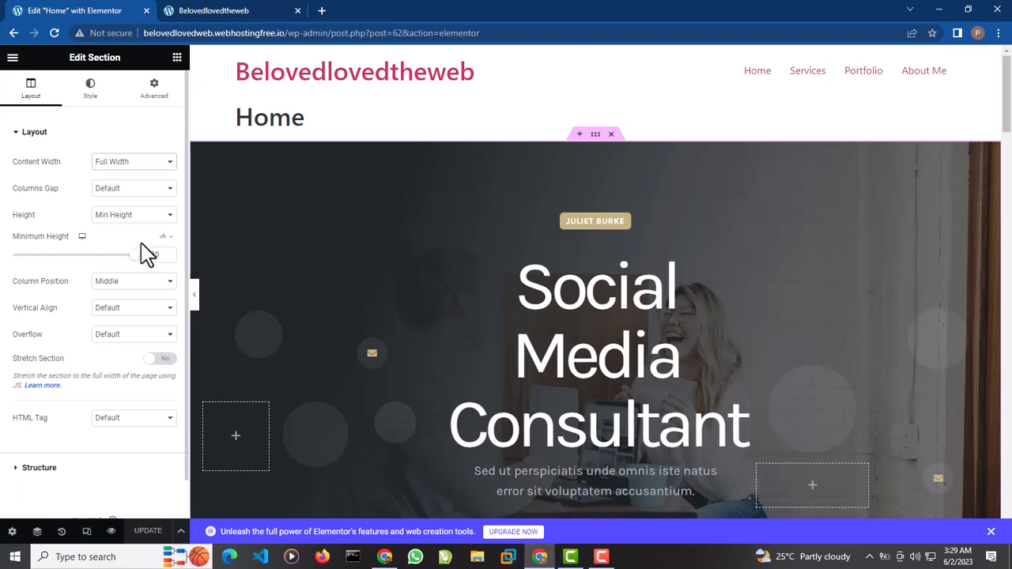
# Step: Review the hero section's layout options and display its background style settings with the background image
pyautogui.scroll(-1, 133, 304)
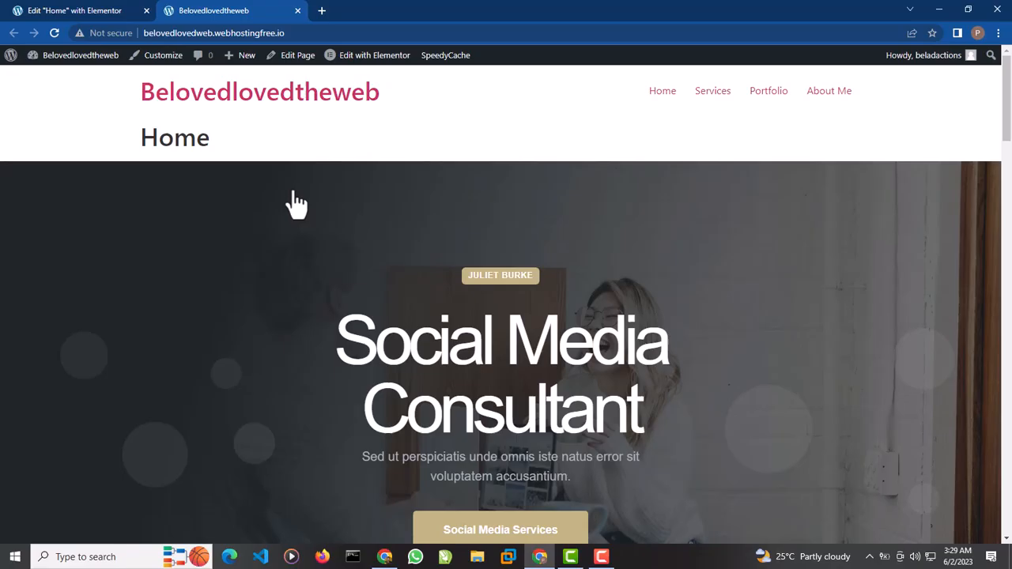
pyautogui.scroll(-5, 372, 305)
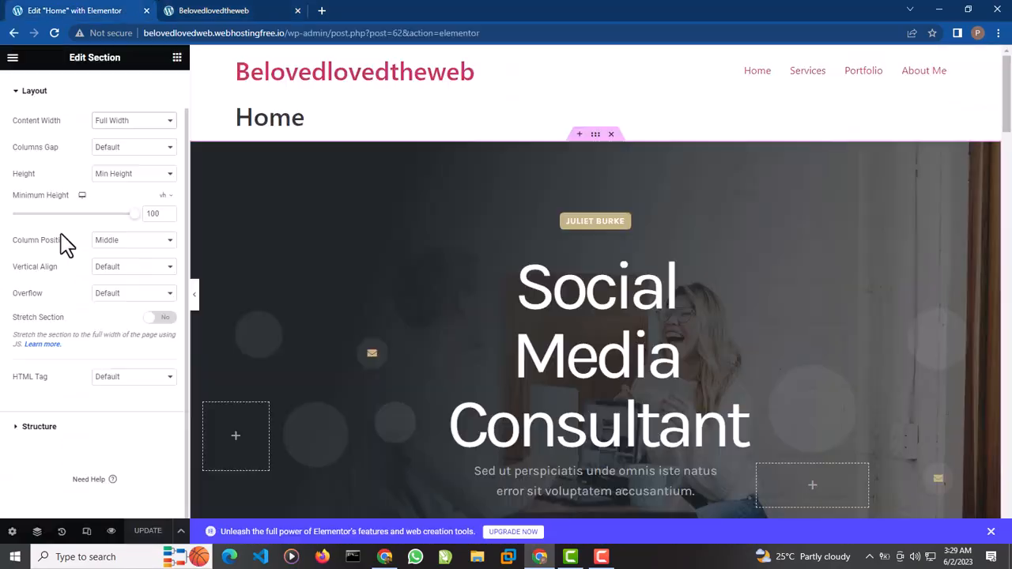
pyautogui.click(30, 92)
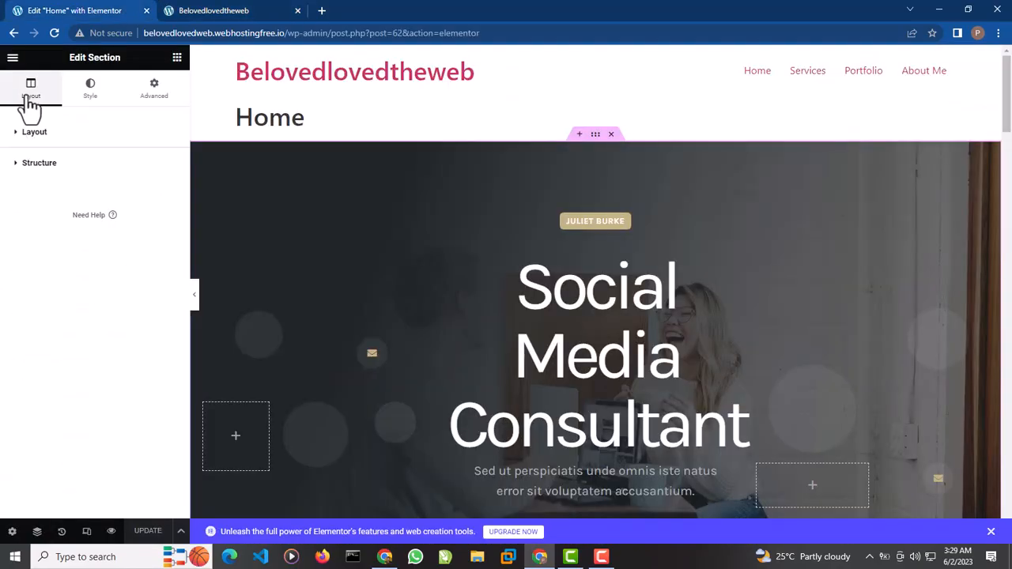
pyautogui.click(87, 111)
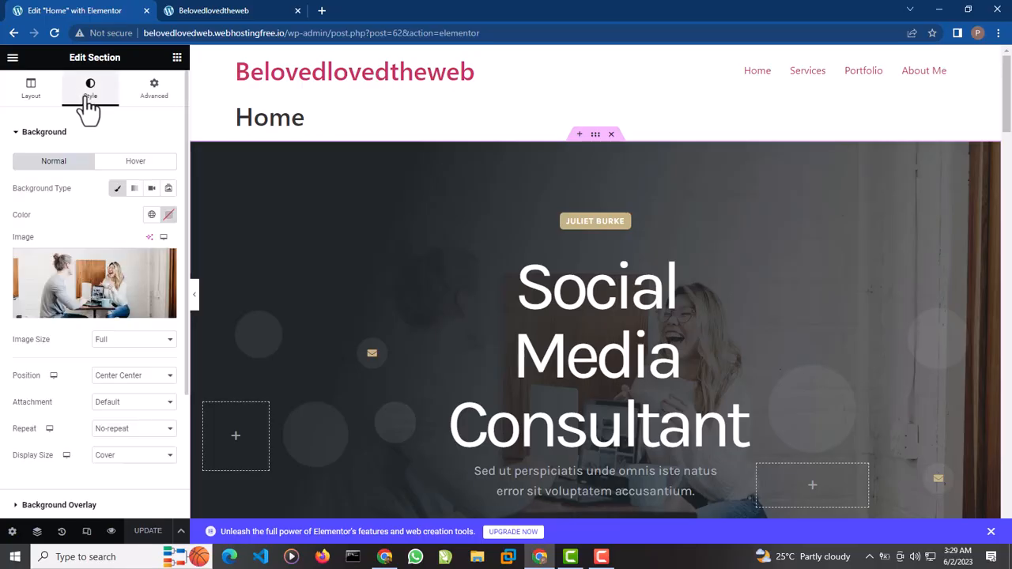
pyautogui.moveTo(90, 286)
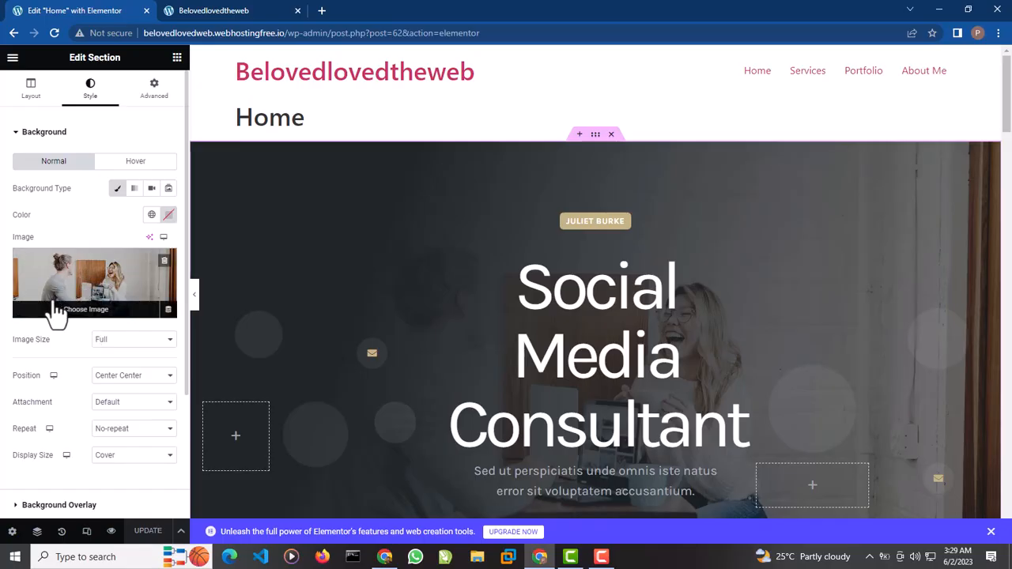
# Step: Search the web for pexels in a new browser tab and open the Pexels website
pyautogui.click(323, 11)
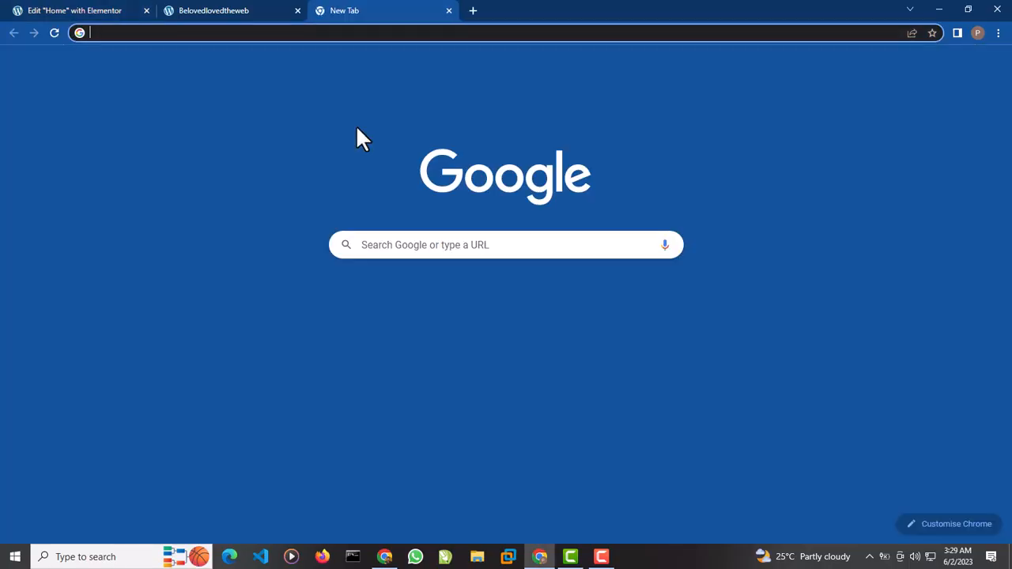
pyautogui.write('pixe')
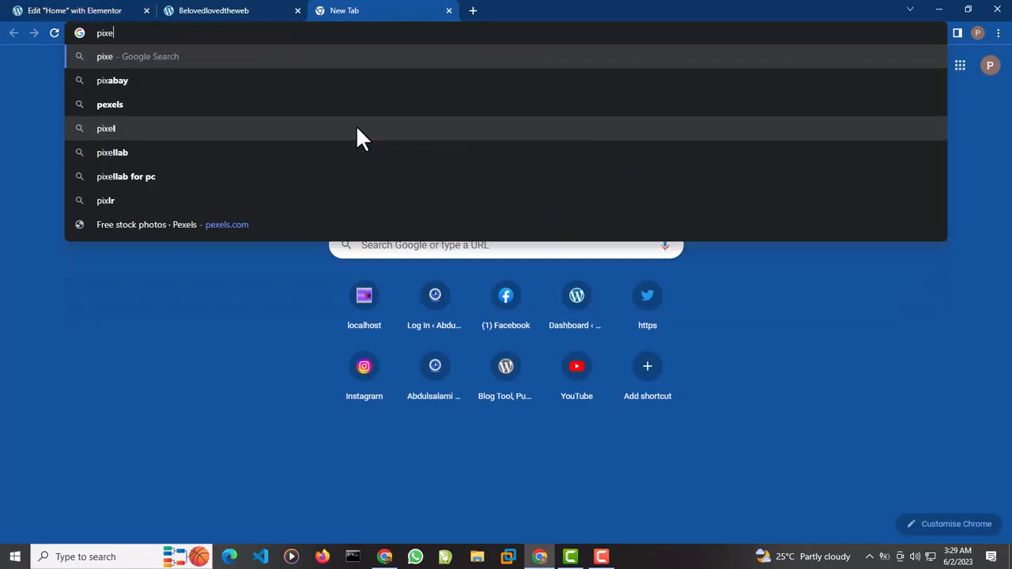
pyautogui.click(115, 80)
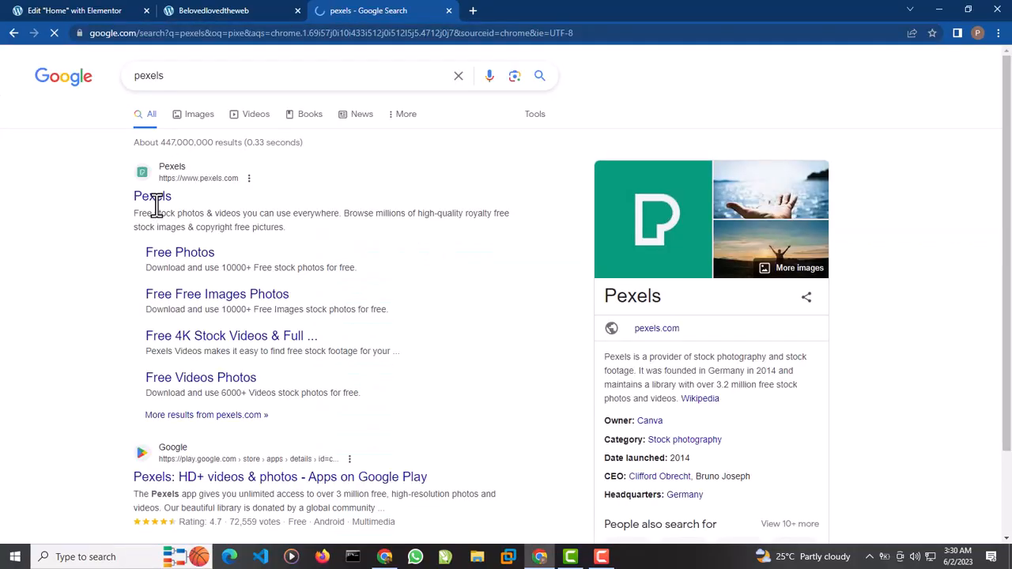
pyautogui.click(158, 196)
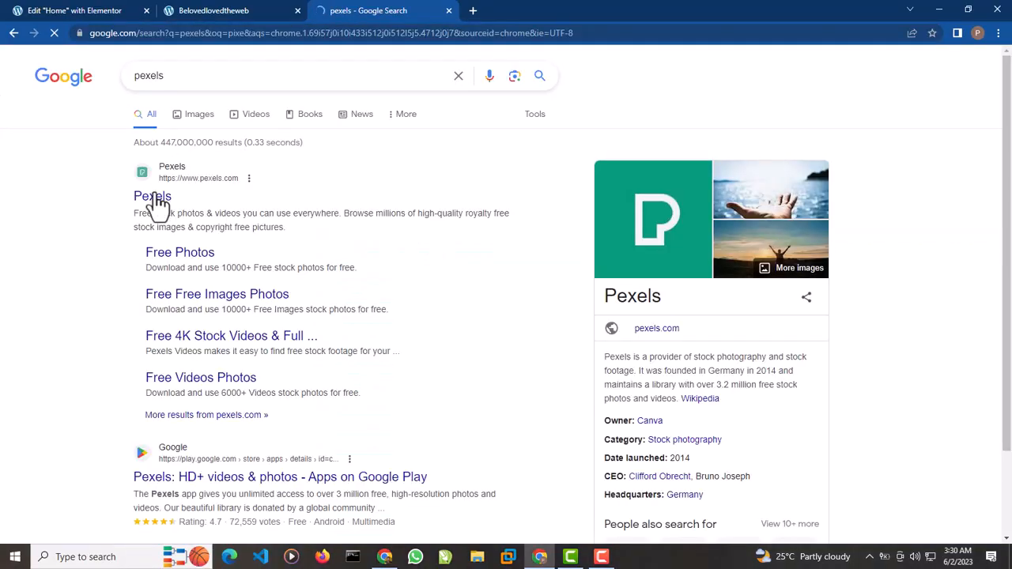
# Step: Search the web for "pixabay free images" in another new tab
pyautogui.click(475, 11)
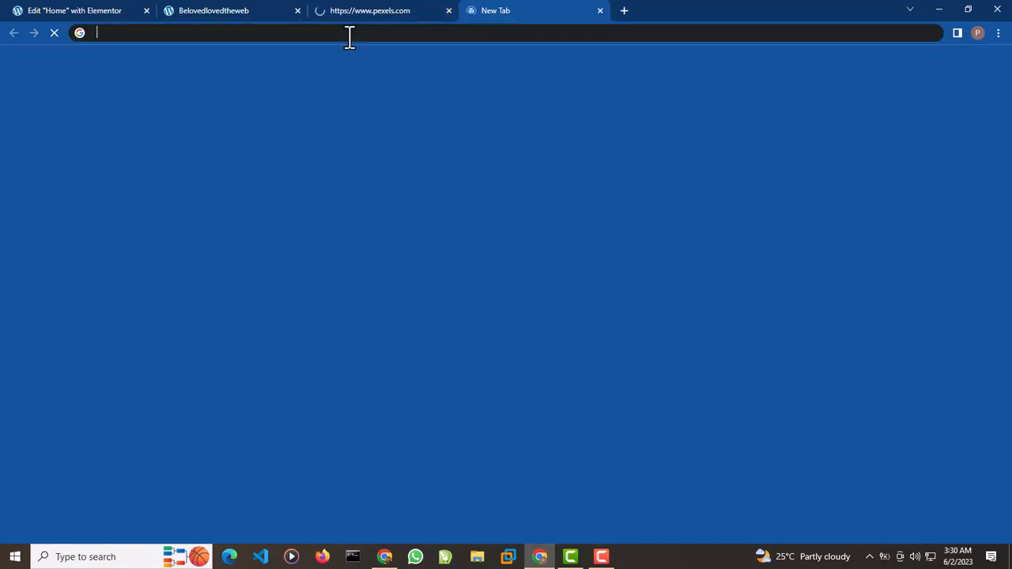
pyautogui.click(350, 34)
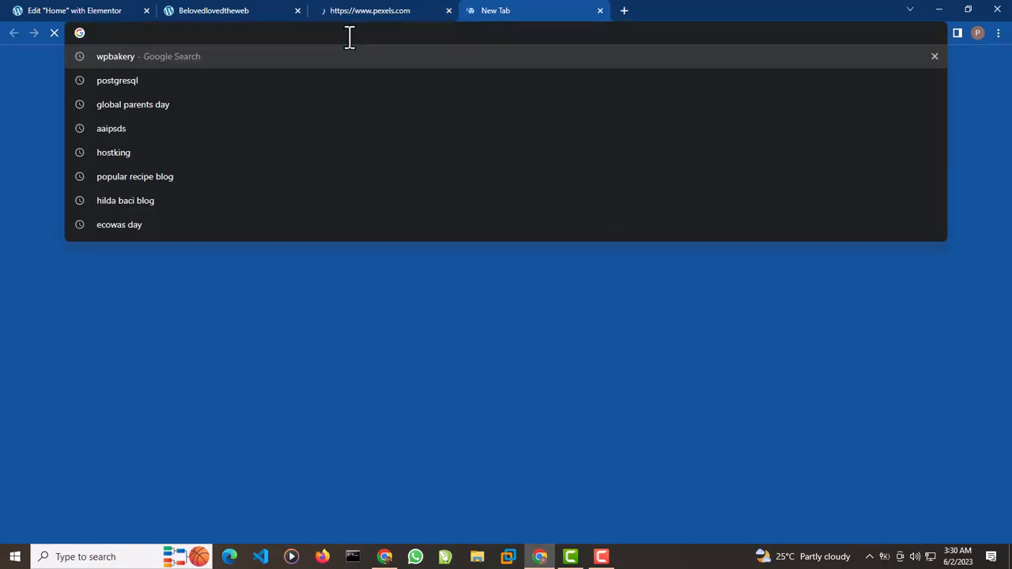
pyautogui.write('pixaba')
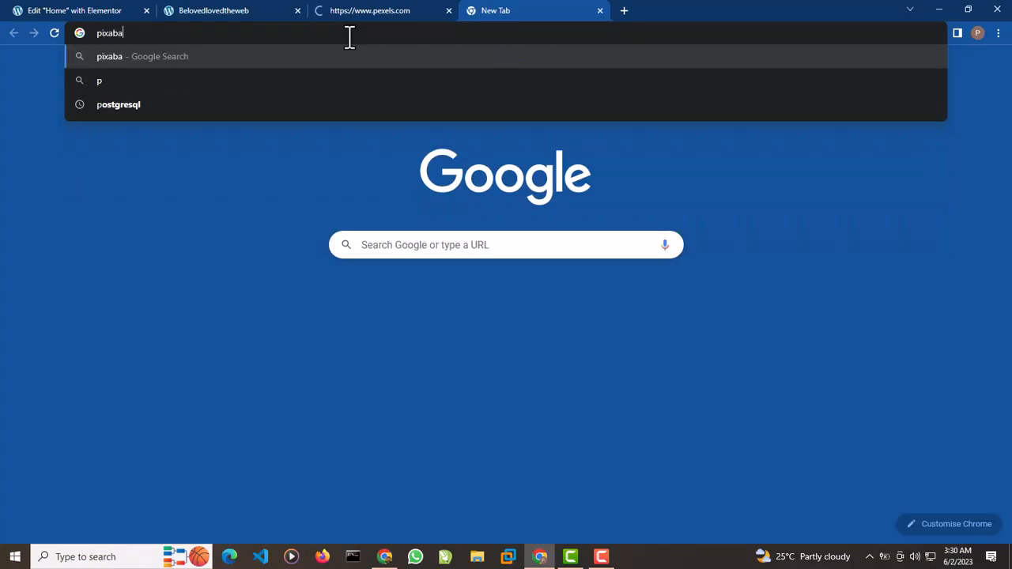
pyautogui.write('y')
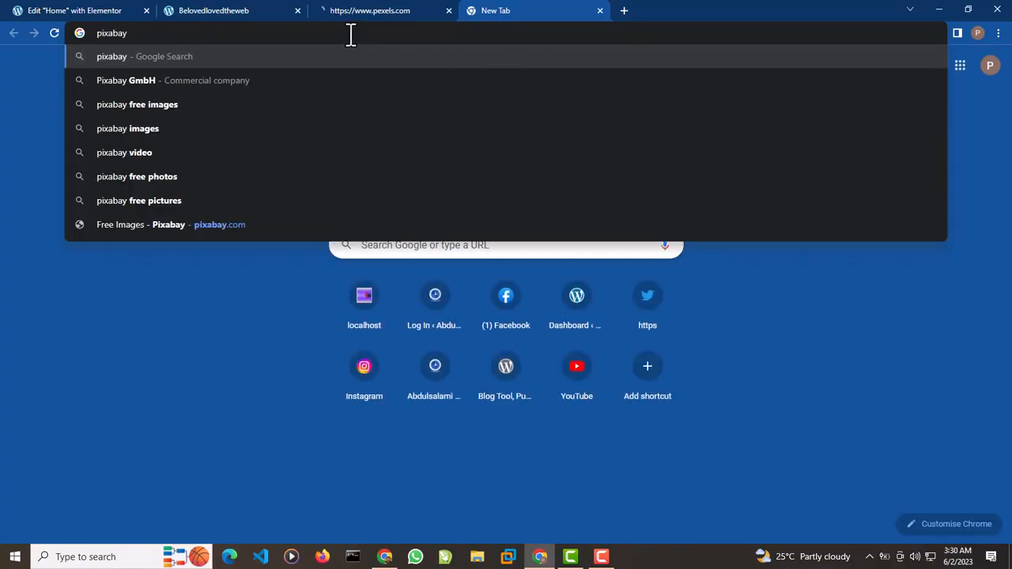
pyautogui.click(230, 104)
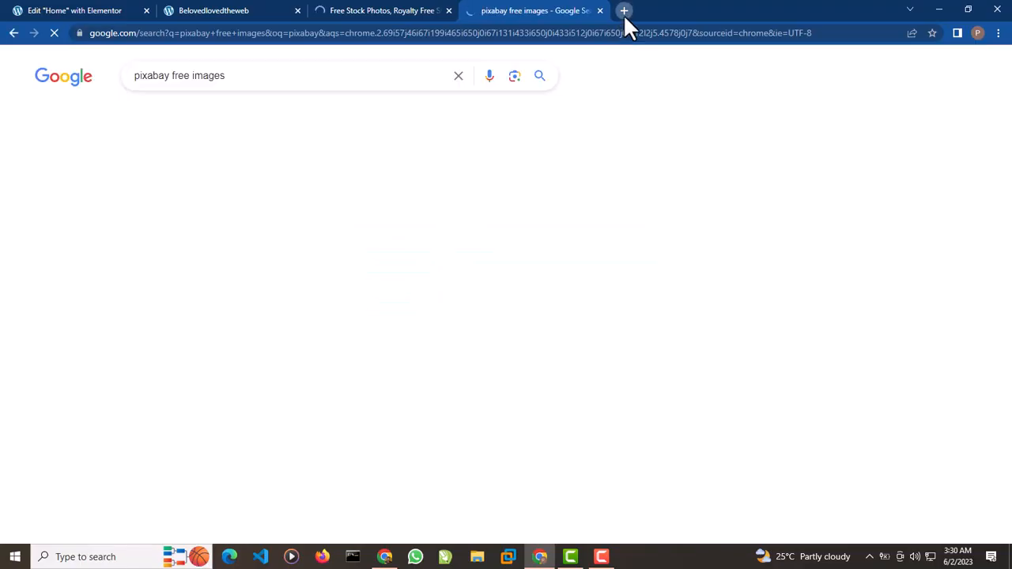
# Step: Search the web for "midjourney ai" in a further new tab and open the Midjourney website
pyautogui.click(623, 12)
pyautogui.write('mdj')
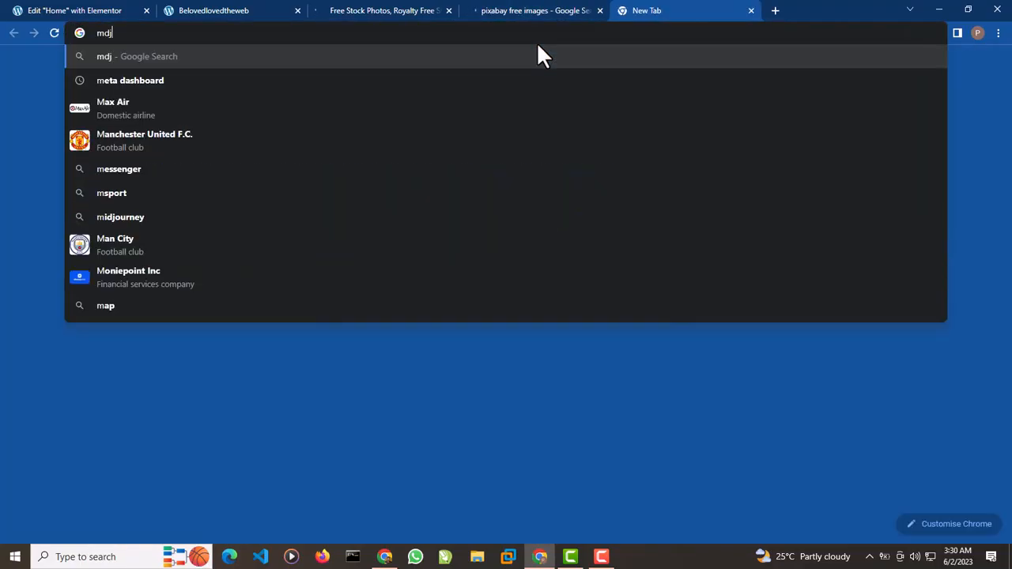
pyautogui.write('ourne')
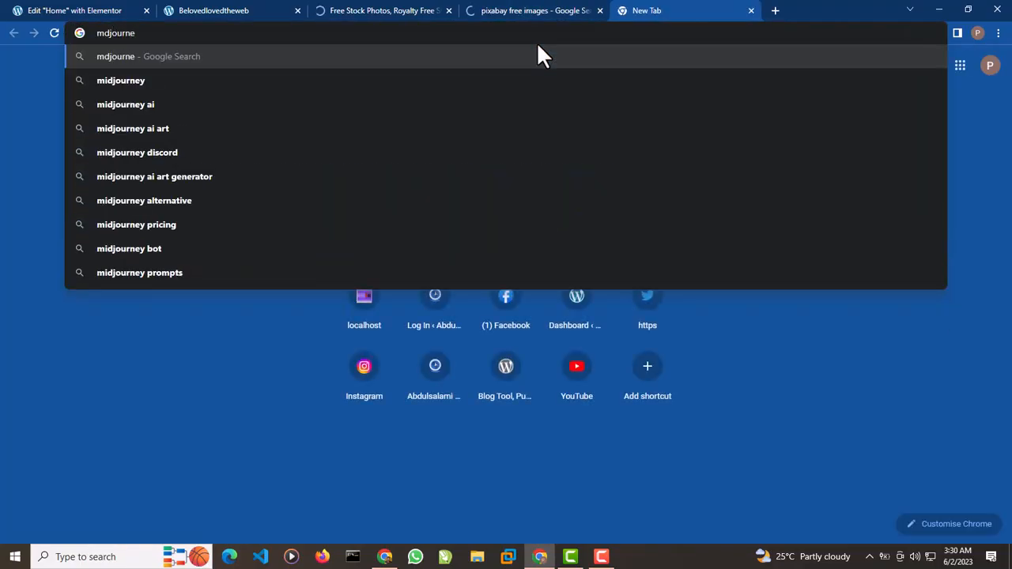
pyautogui.click(113, 105)
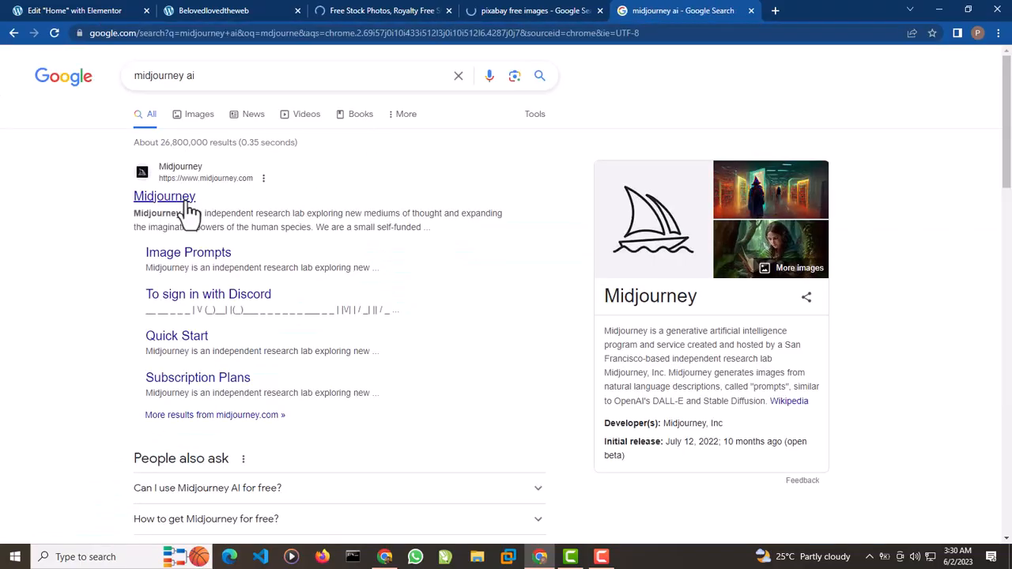
pyautogui.click(183, 200)
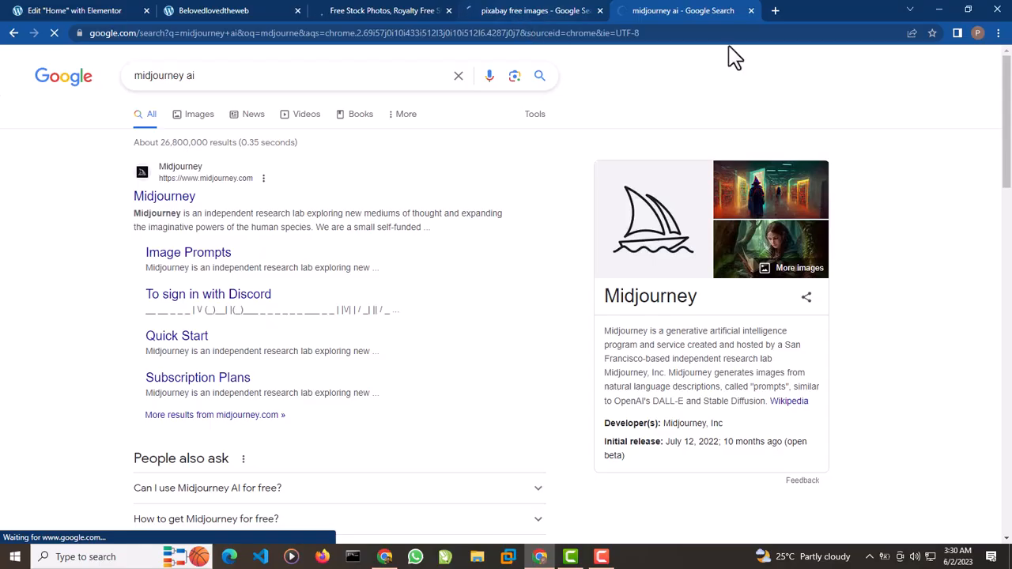
# Step: Open the Pixabay website from its search results
pyautogui.click(543, 13)
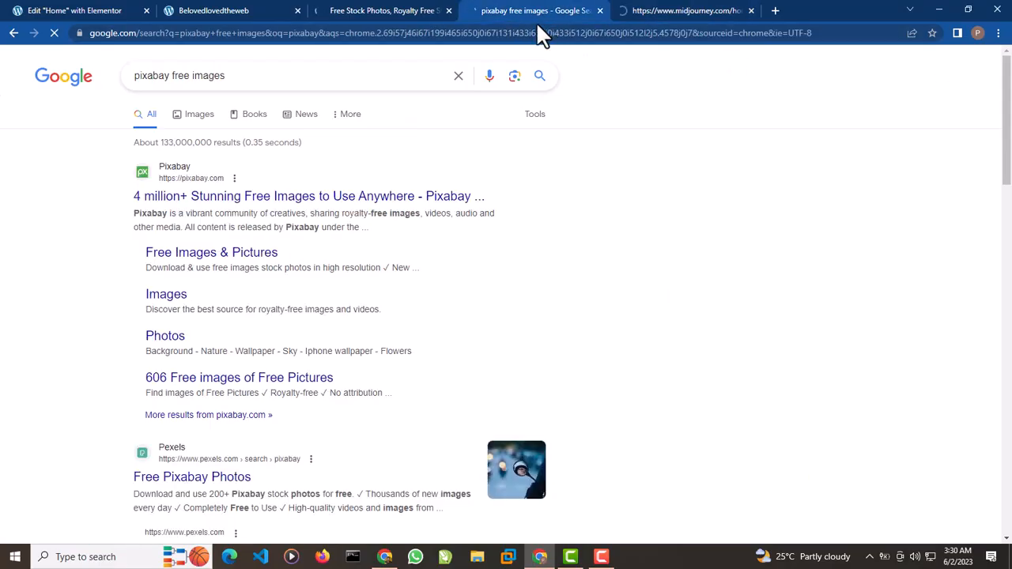
pyautogui.click(166, 199)
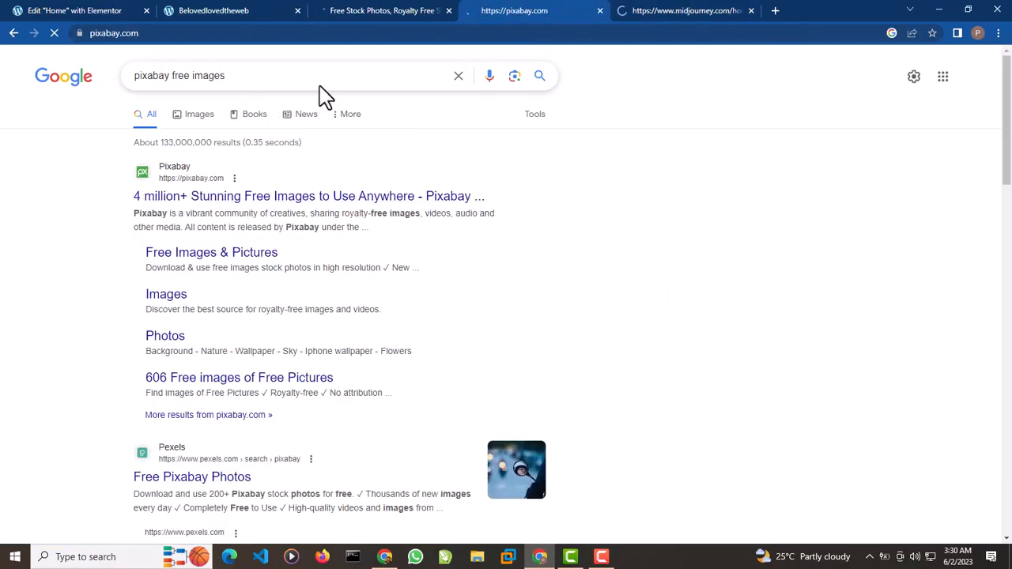
# Step: Search Pexels for free "web design" photos
pyautogui.click(361, 12)
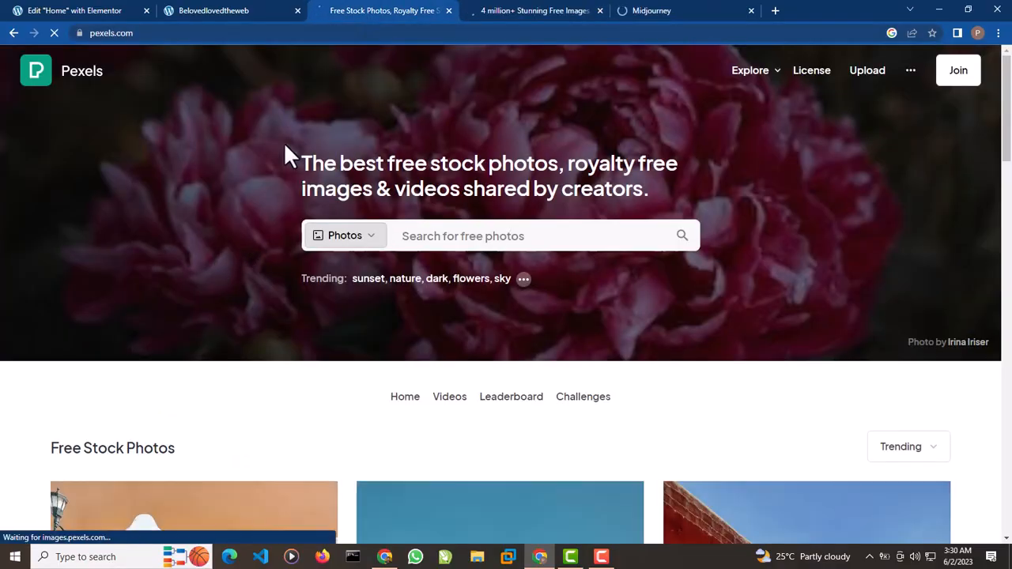
pyautogui.click(438, 236)
pyautogui.write('web des')
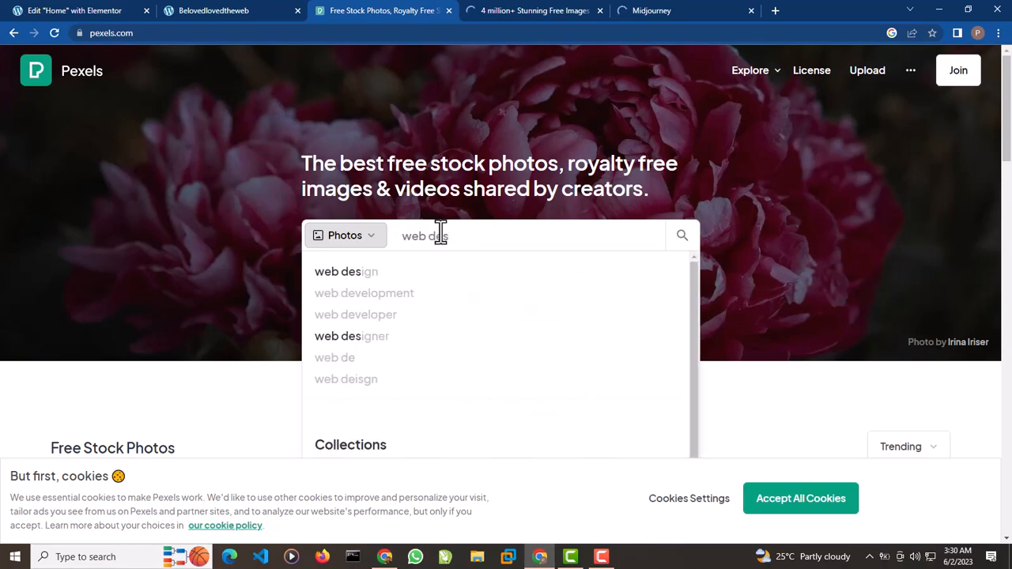
pyautogui.click(362, 273)
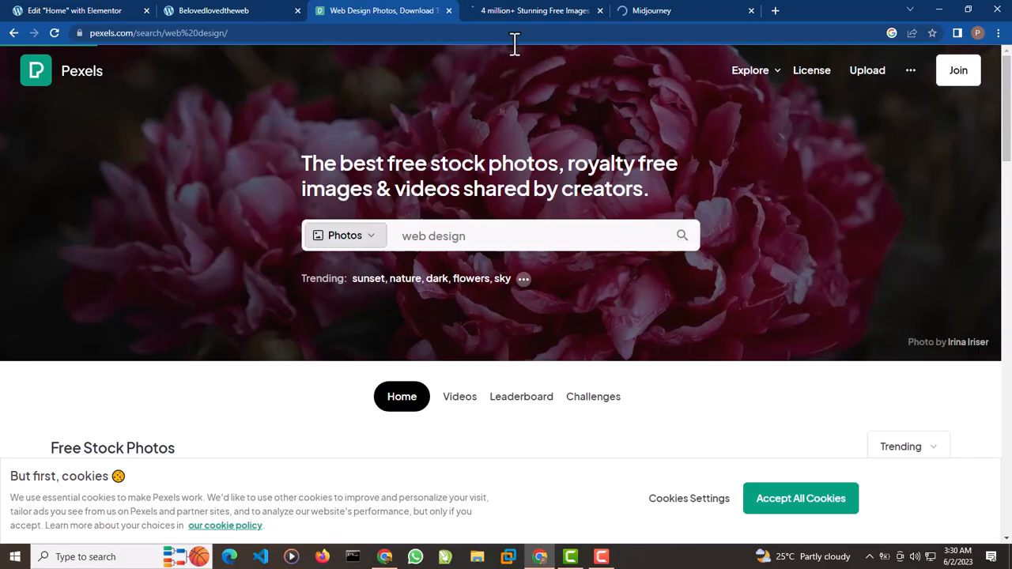
# Step: Search Pixabay for "web design" images
pyautogui.click(510, 11)
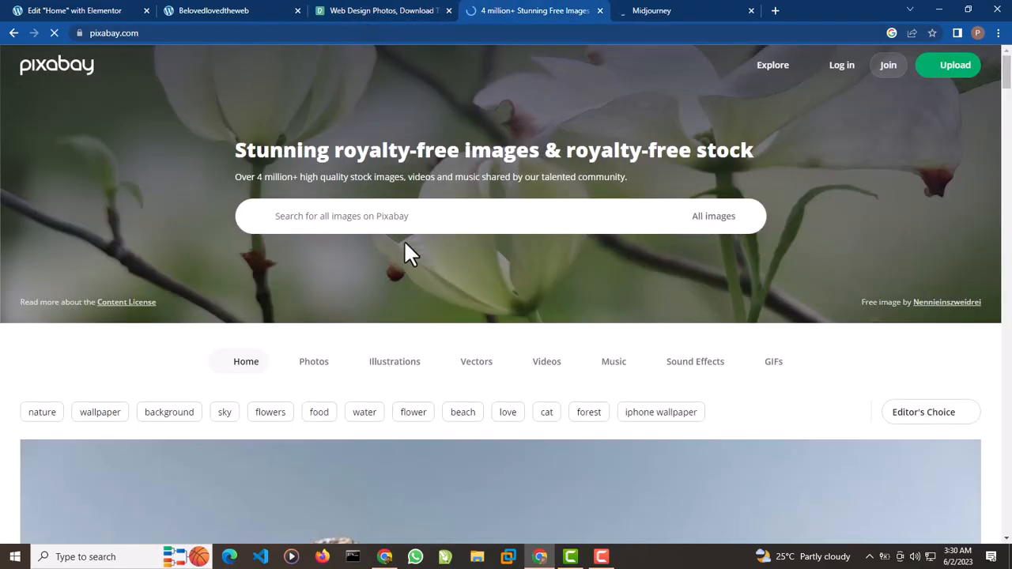
pyautogui.click(395, 216)
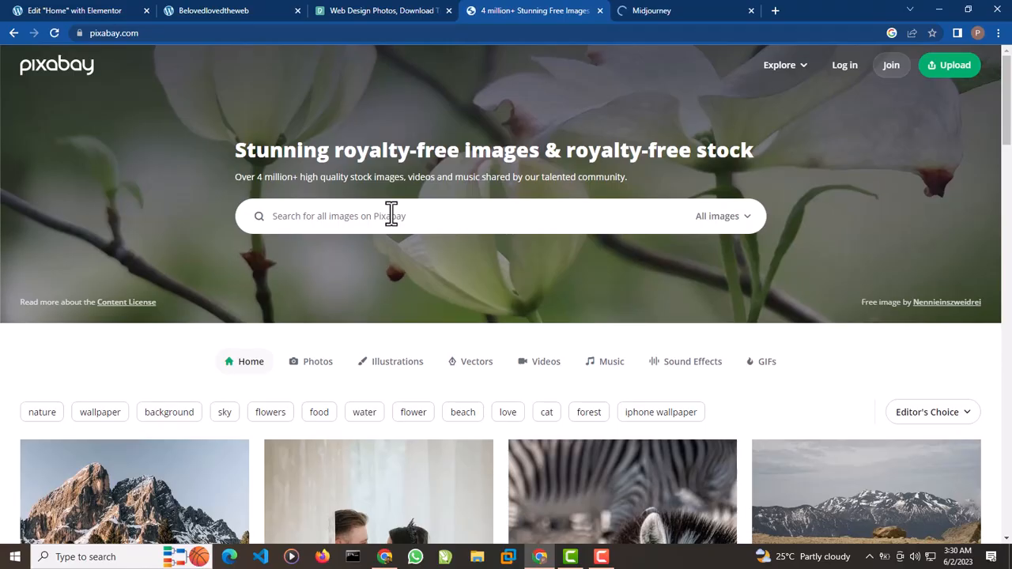
pyautogui.write('webs')
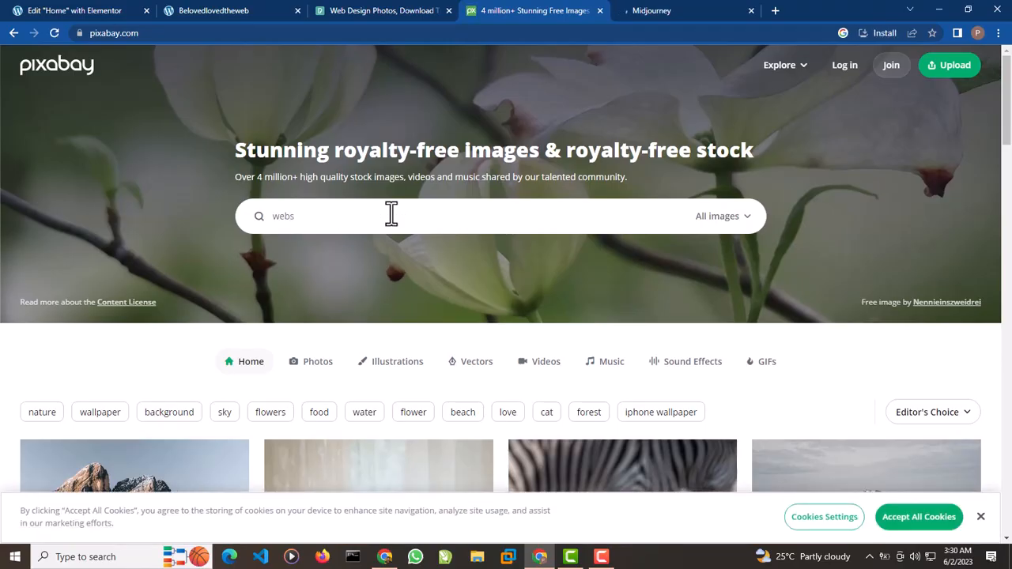
pyautogui.press('BackSpace')
pyautogui.write('design')
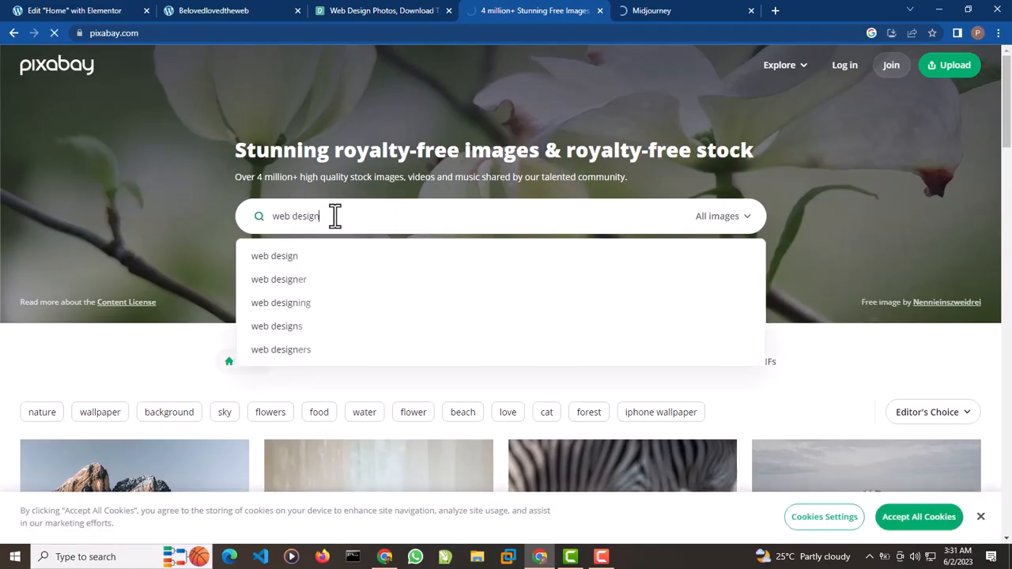
pyautogui.press('Return')
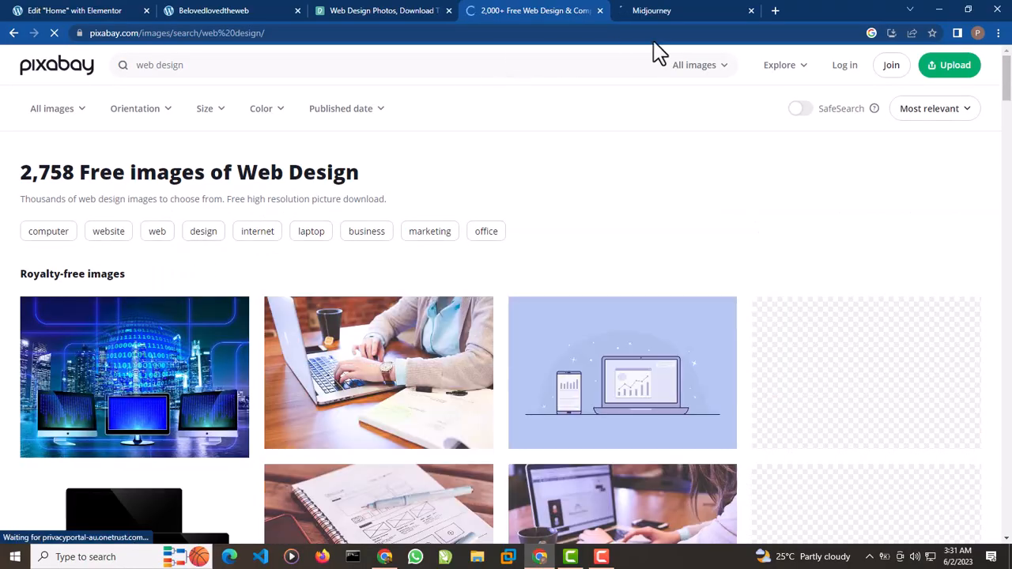
# Step: Open Midjourney's getting-started documentation and look through it
pyautogui.click(663, 13)
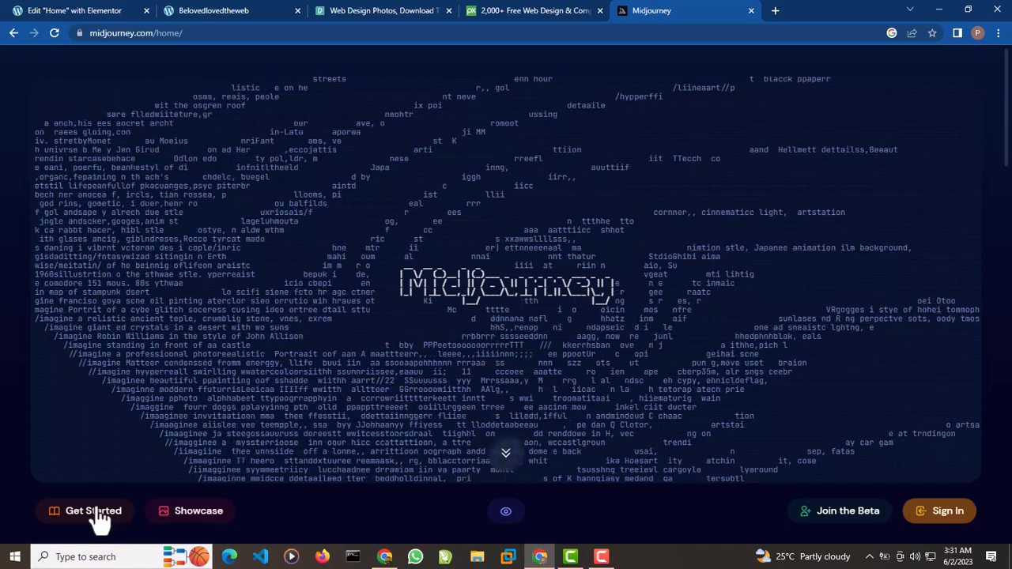
pyautogui.click(107, 522)
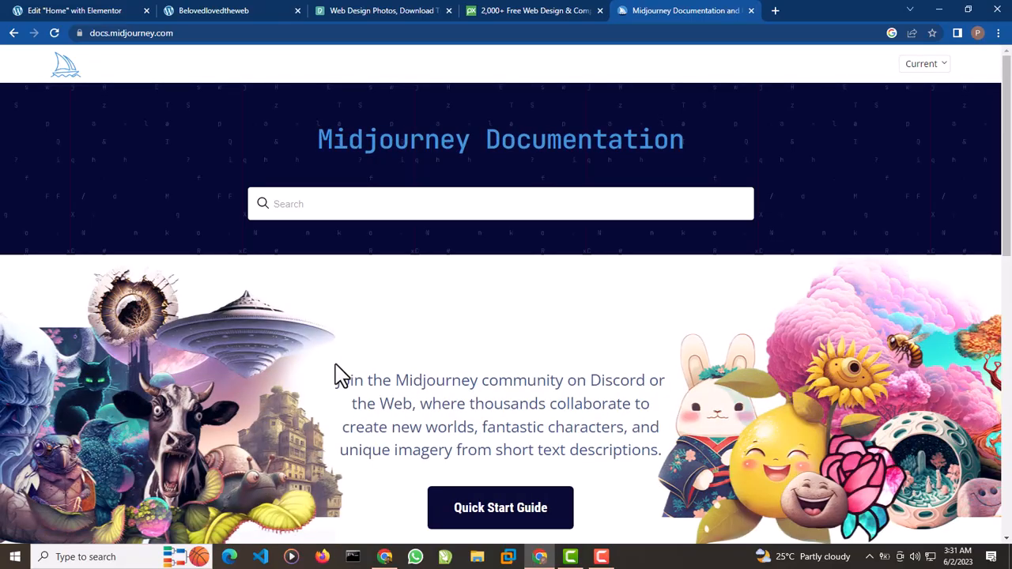
pyautogui.scroll(-6, 445, 340)
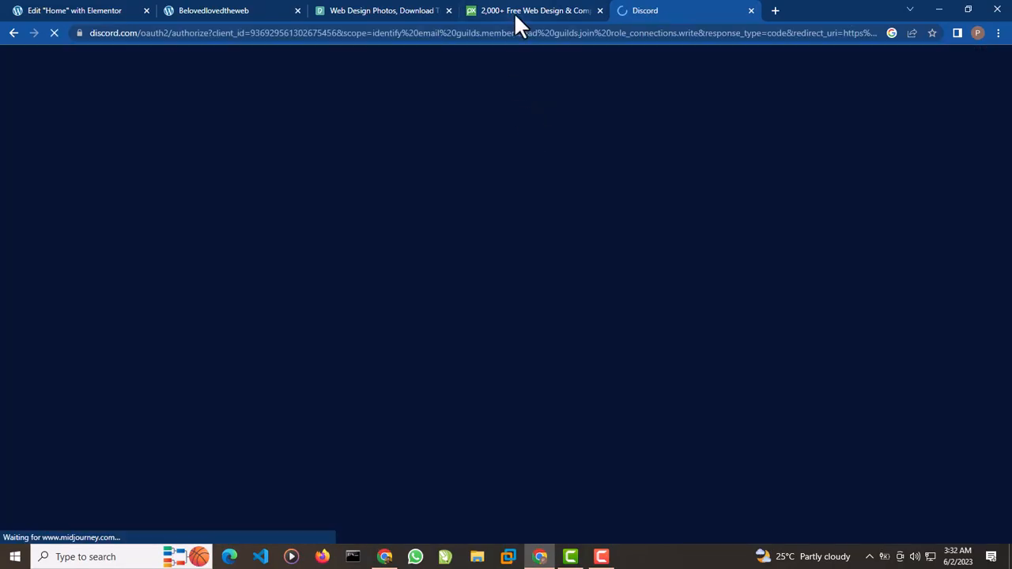
# Step: Browse the Pixabay web design results for a suitable background image
pyautogui.click(514, 12)
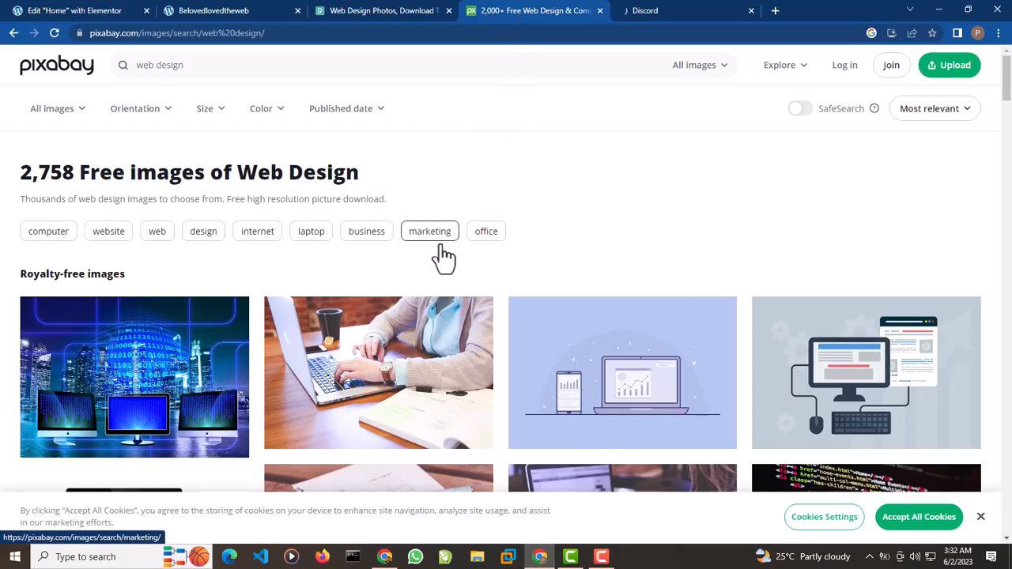
pyautogui.scroll(-4, 529, 348)
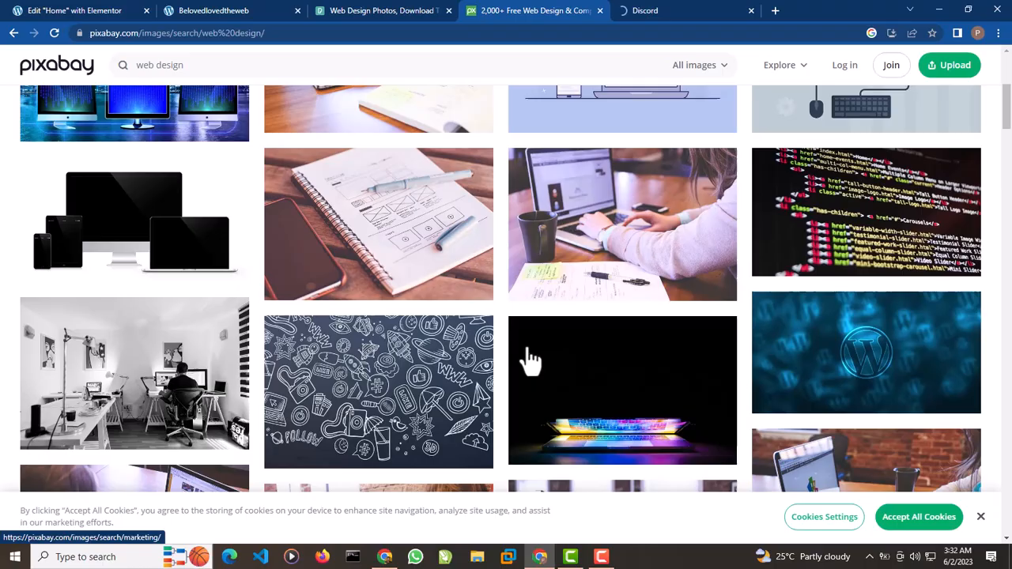
pyautogui.rightClick(490, 366)
pyautogui.scroll(2, 764, 358)
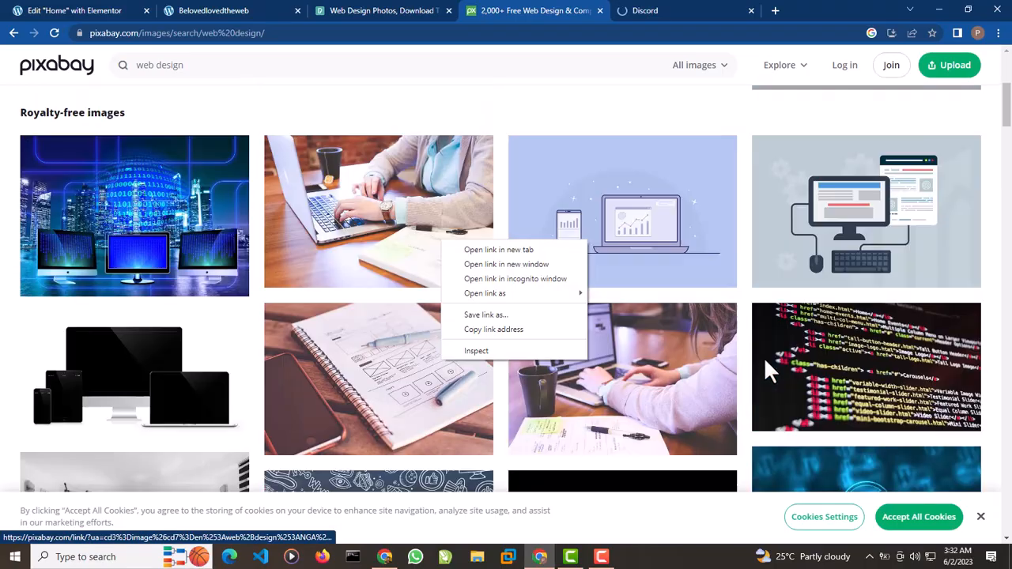
pyautogui.click(729, 376)
pyautogui.scroll(-3, 701, 370)
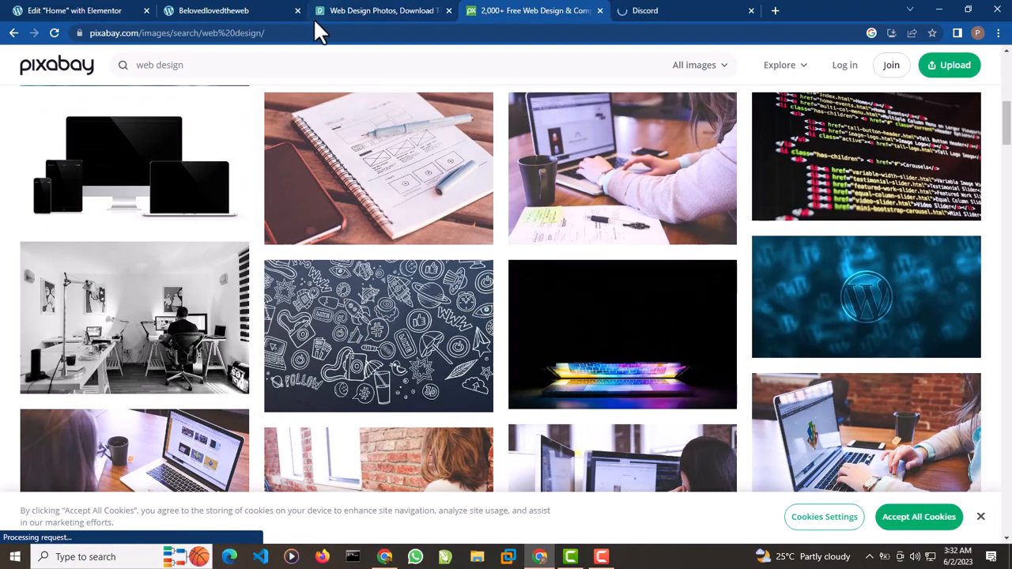
# Step: From the Pexels web design results, download the photo of two desktop monitors on a wooden desk and dismiss the thank-you popup
pyautogui.click(348, 10)
pyautogui.scroll(-6, 332, 226)
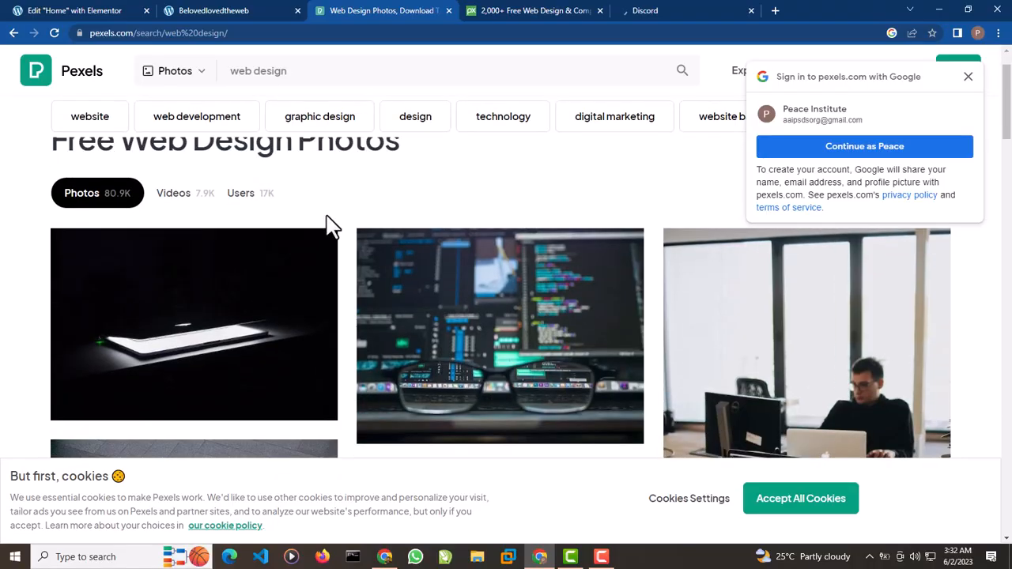
pyautogui.scroll(-2, 334, 230)
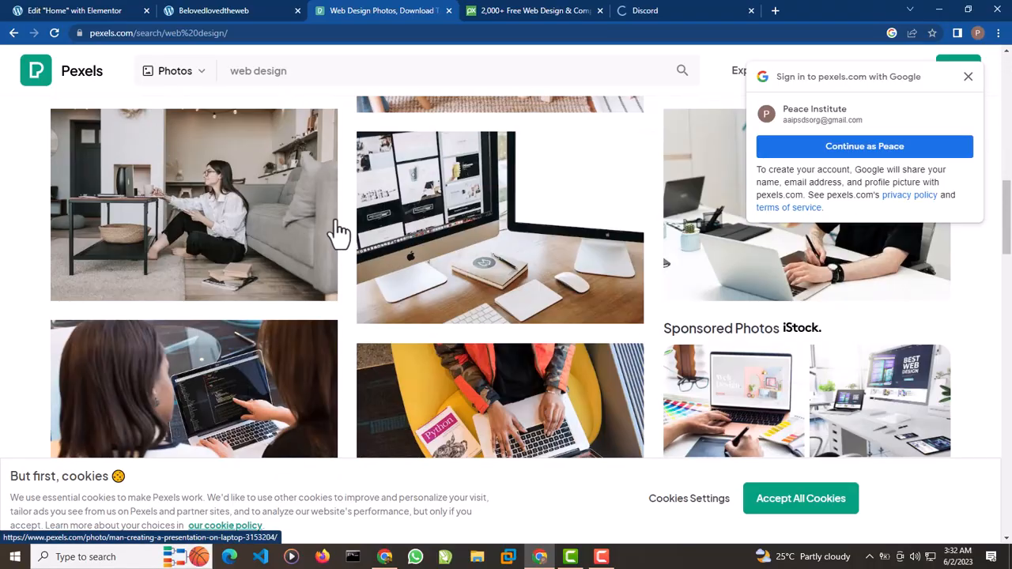
pyautogui.click(416, 215)
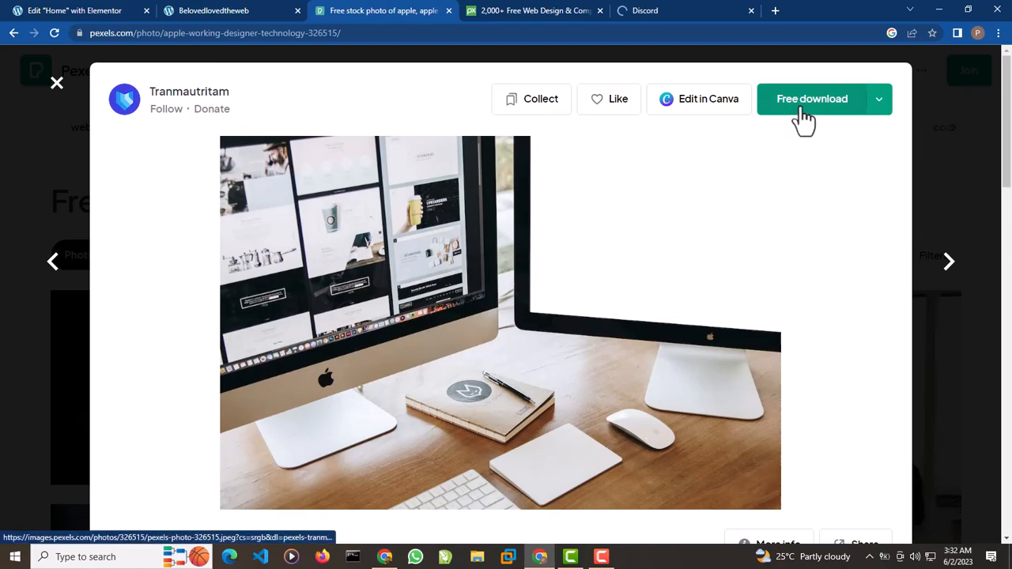
pyautogui.click(804, 118)
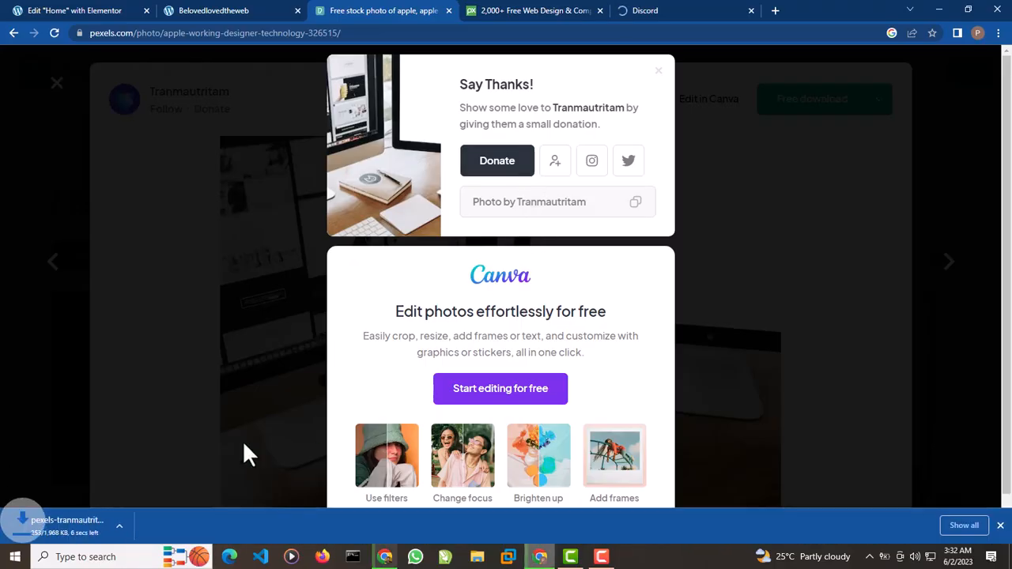
pyautogui.click(659, 72)
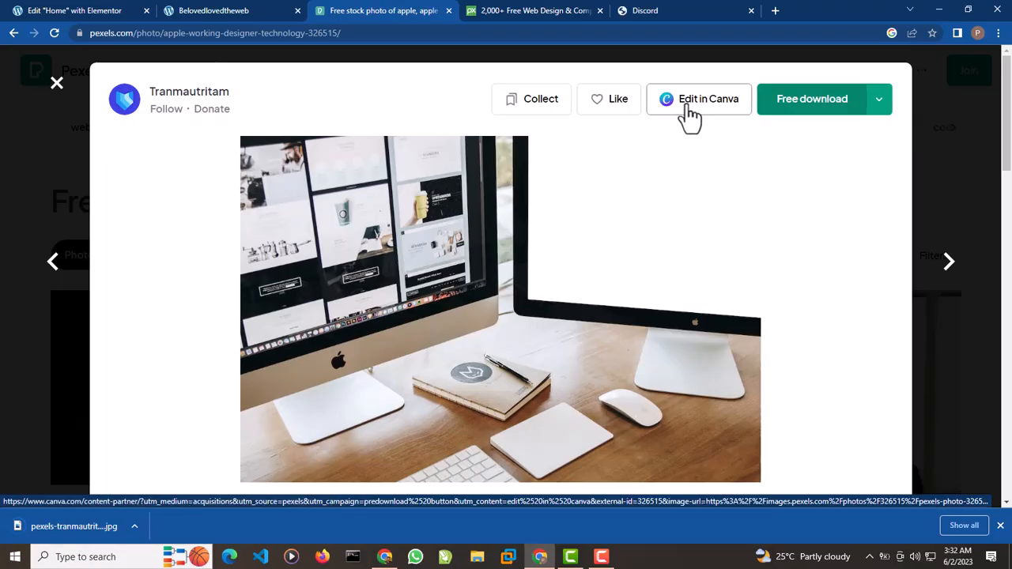
# Step: Open the monitor photo for editing in Canva and close the Pixabay, Discord and Pexels tabs
pyautogui.click(680, 117)
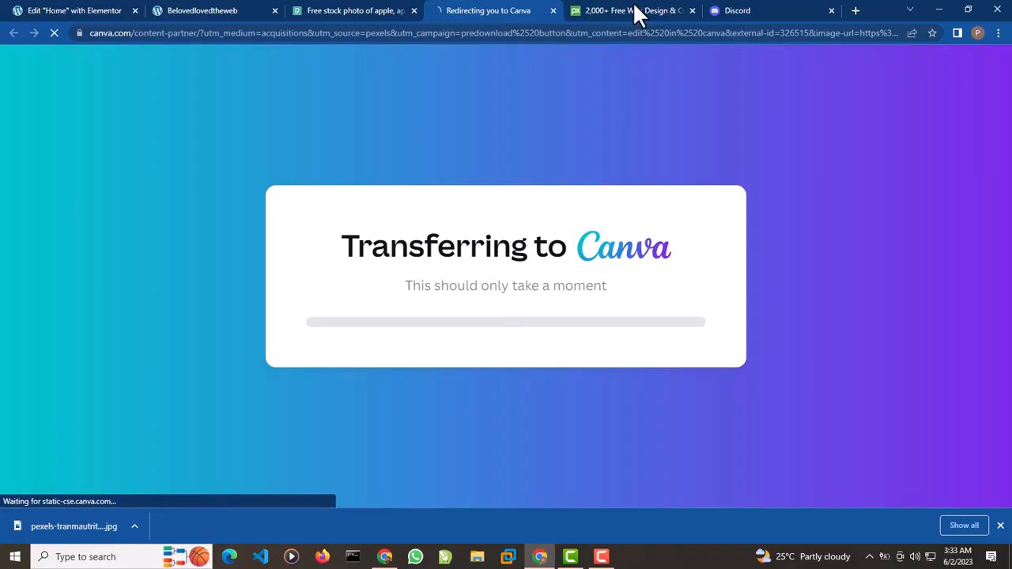
pyautogui.click(699, 14)
pyautogui.click(692, 10)
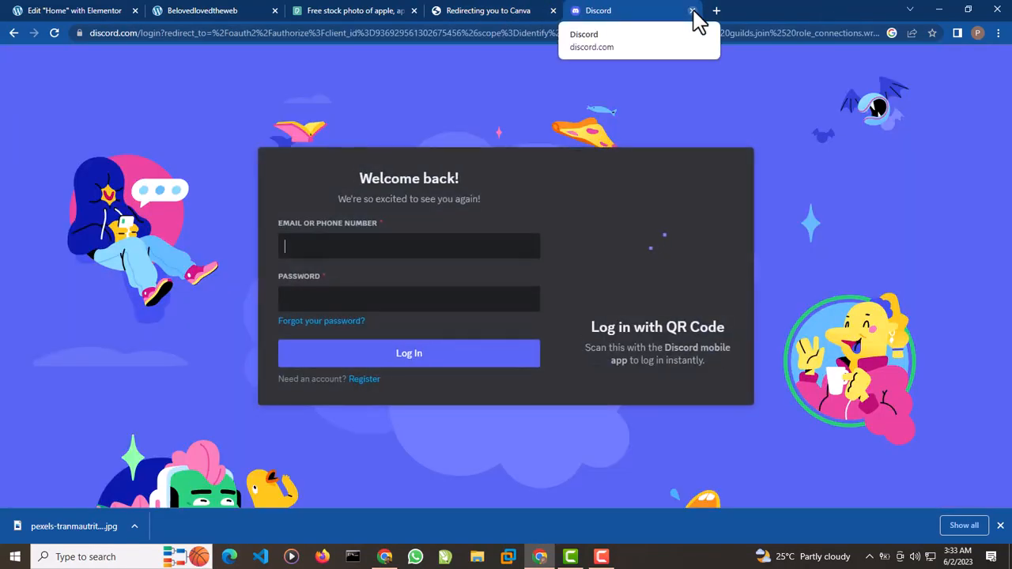
pyautogui.click(692, 10)
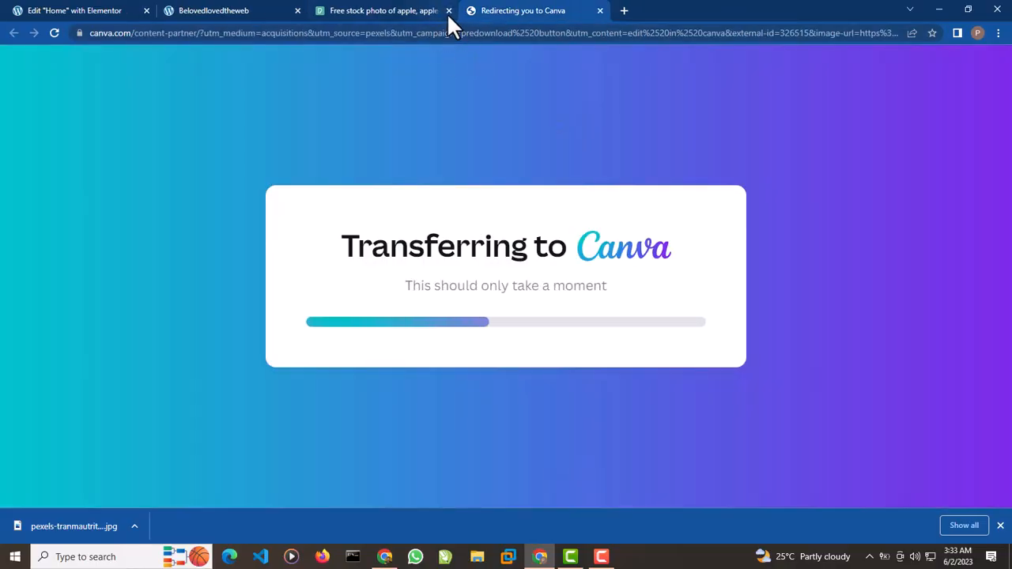
pyautogui.click(448, 10)
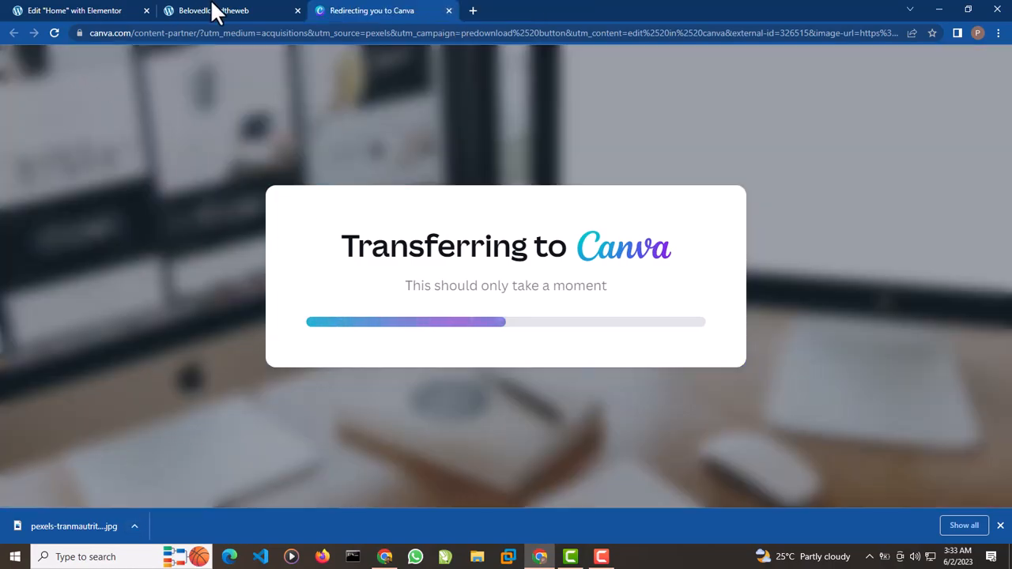
# Step: In the Elementor editor, upload the downloaded Pexels photo and set it as the hero section's background image
pyautogui.click(83, 13)
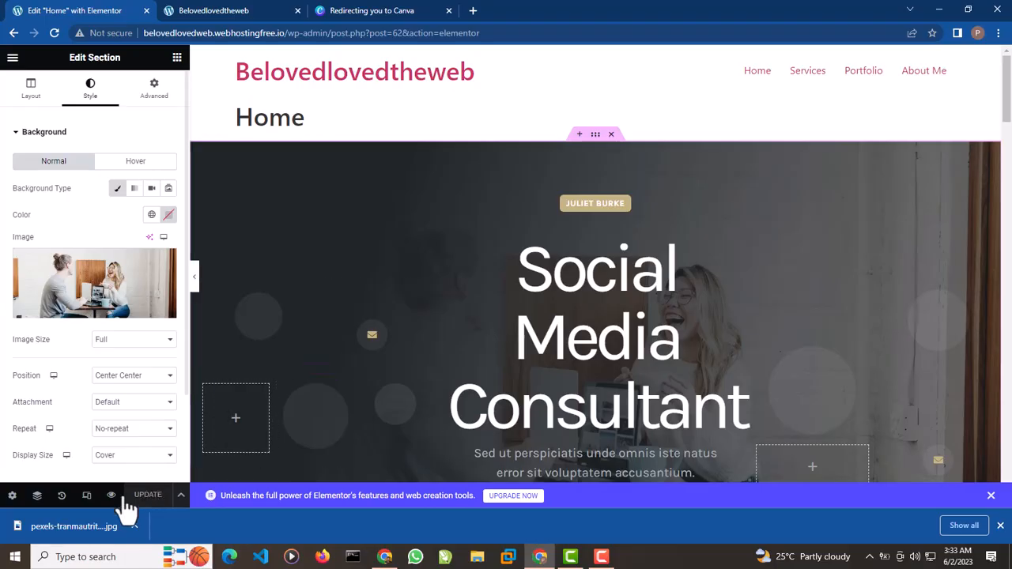
pyautogui.click(116, 313)
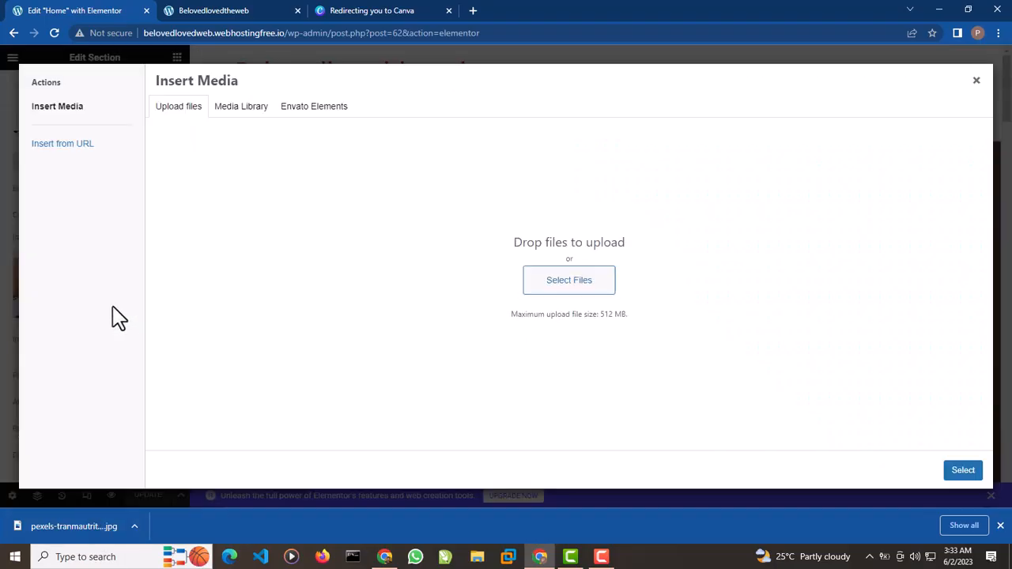
pyautogui.click(595, 298)
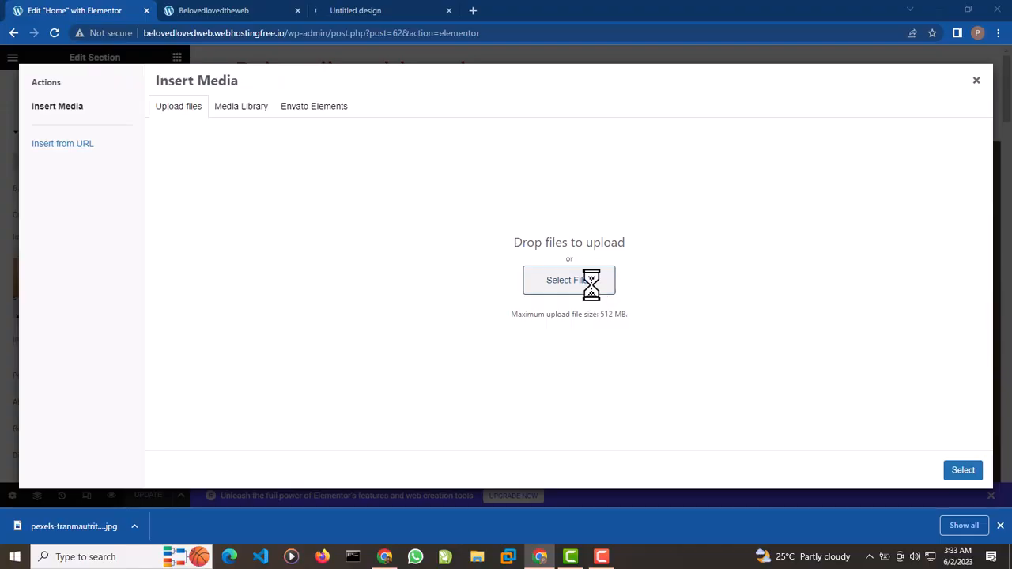
pyautogui.click(156, 147)
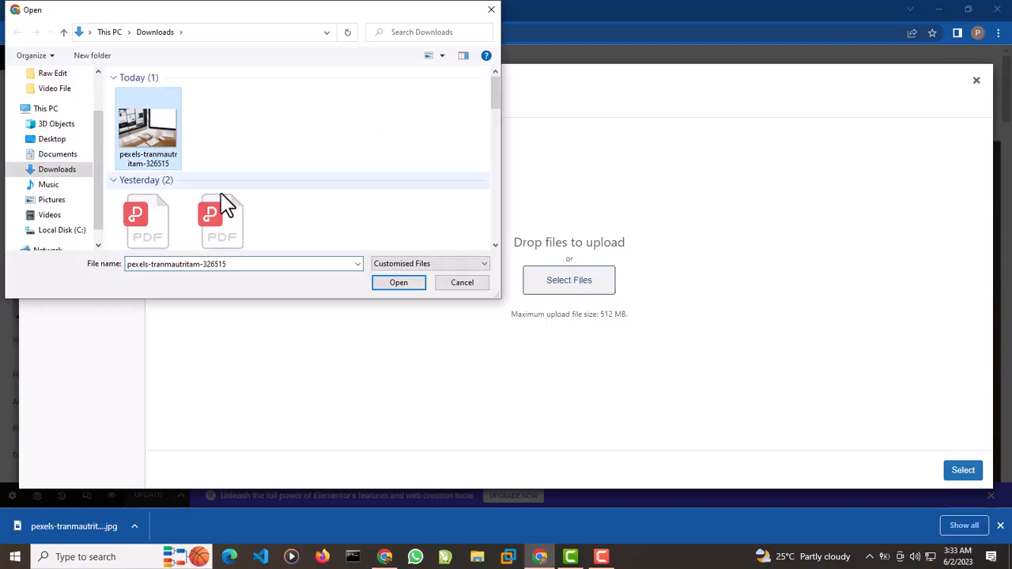
pyautogui.click(398, 285)
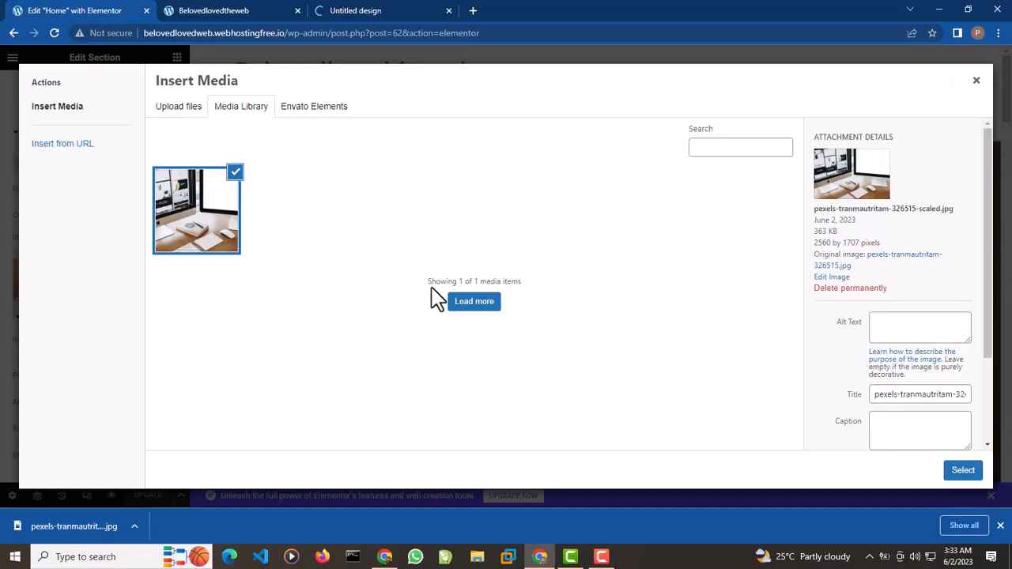
pyautogui.click(964, 472)
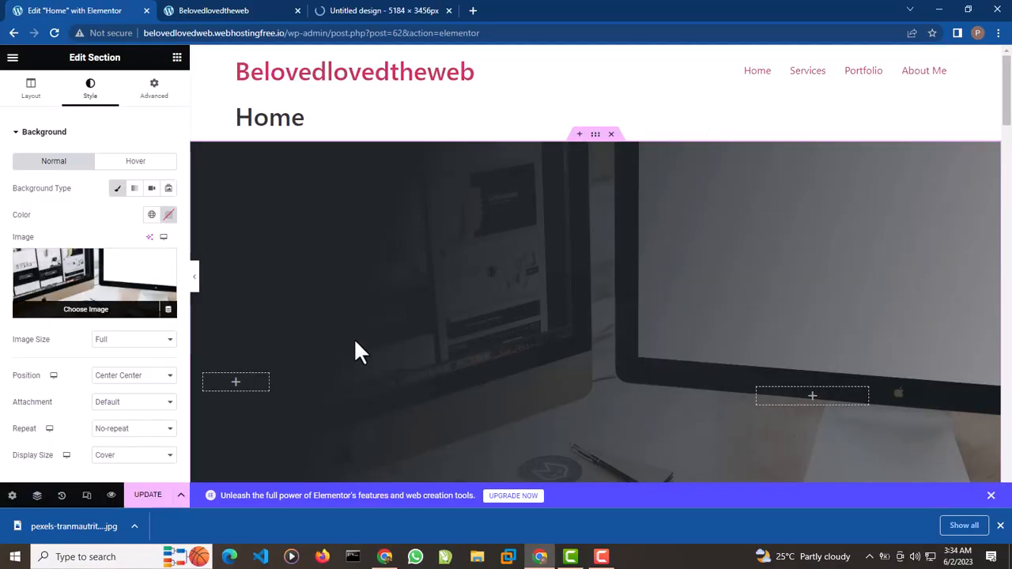
# Step: Examine how the hero section's heading, text and button look over the new background image
pyautogui.scroll(-3, 372, 284)
pyautogui.scroll(-3, 467, 353)
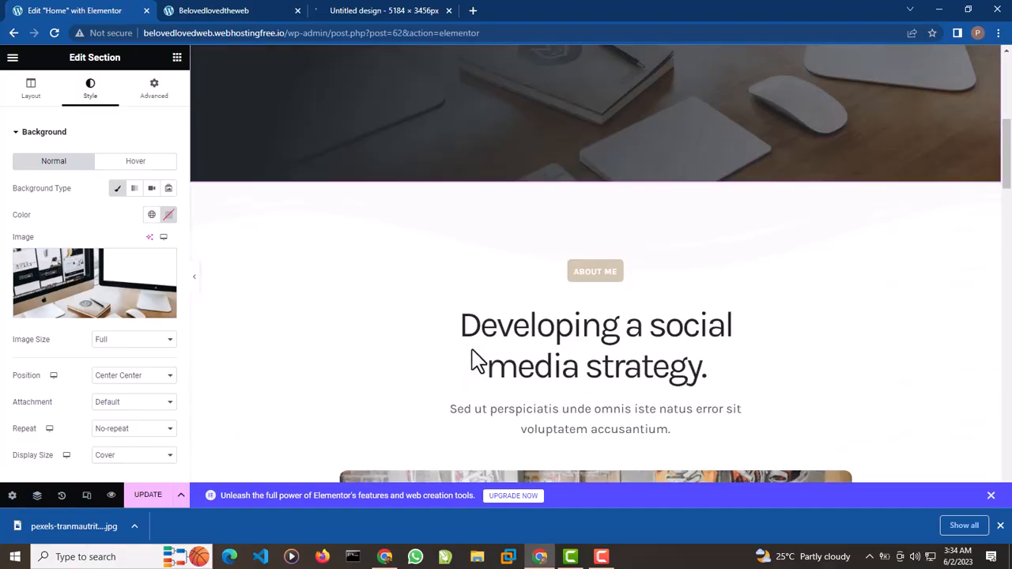
pyautogui.scroll(3, 475, 358)
pyautogui.scroll(3, 474, 360)
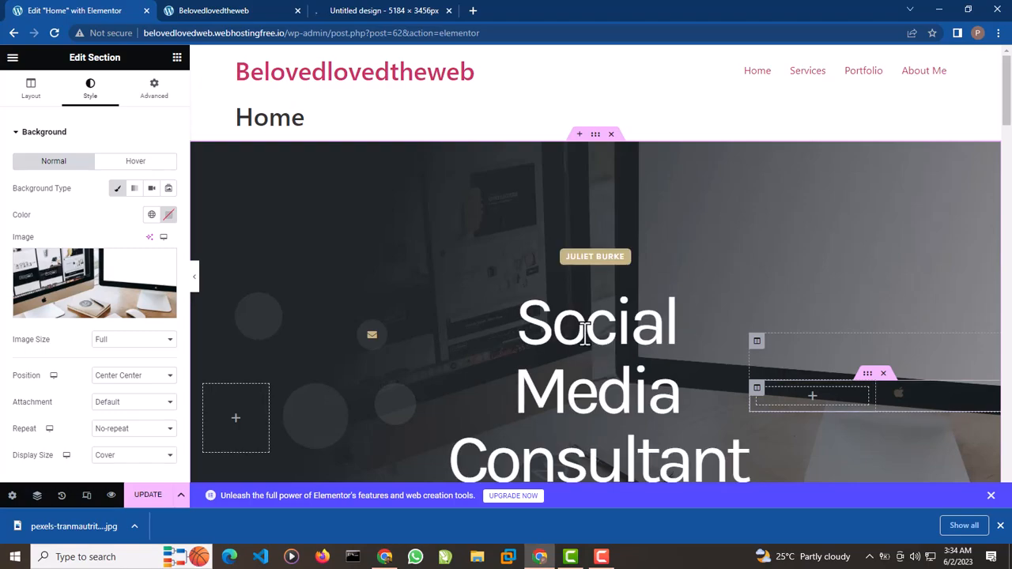
pyautogui.scroll(-3, 348, 269)
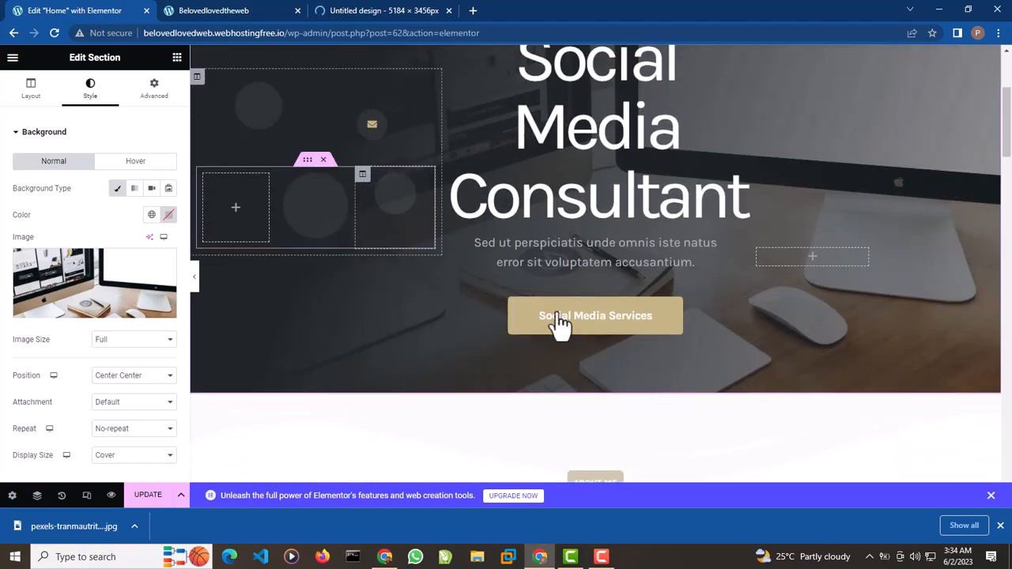
pyautogui.scroll(2, 617, 285)
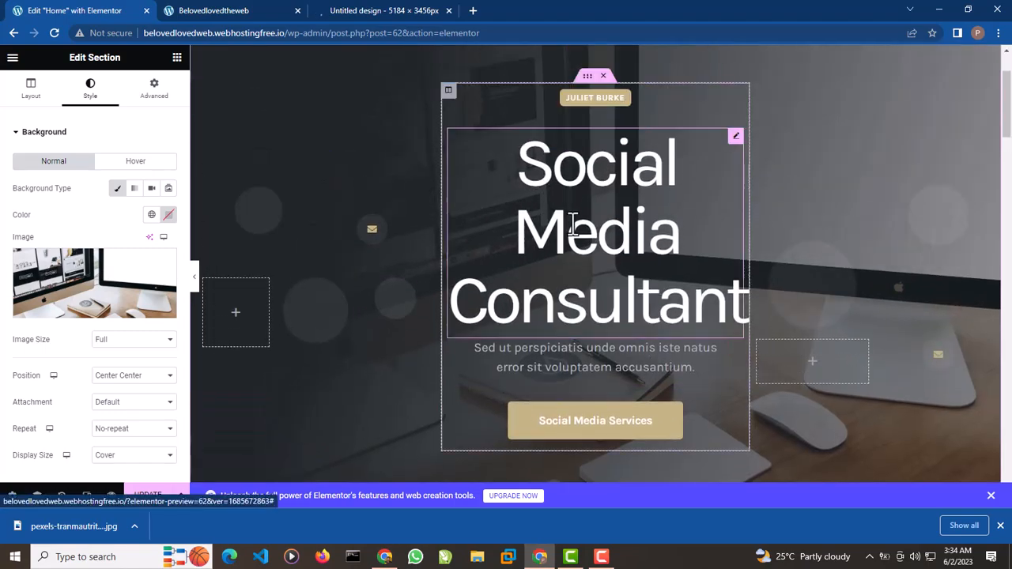
pyautogui.scroll(-2, 61, 290)
pyautogui.scroll(2, 151, 252)
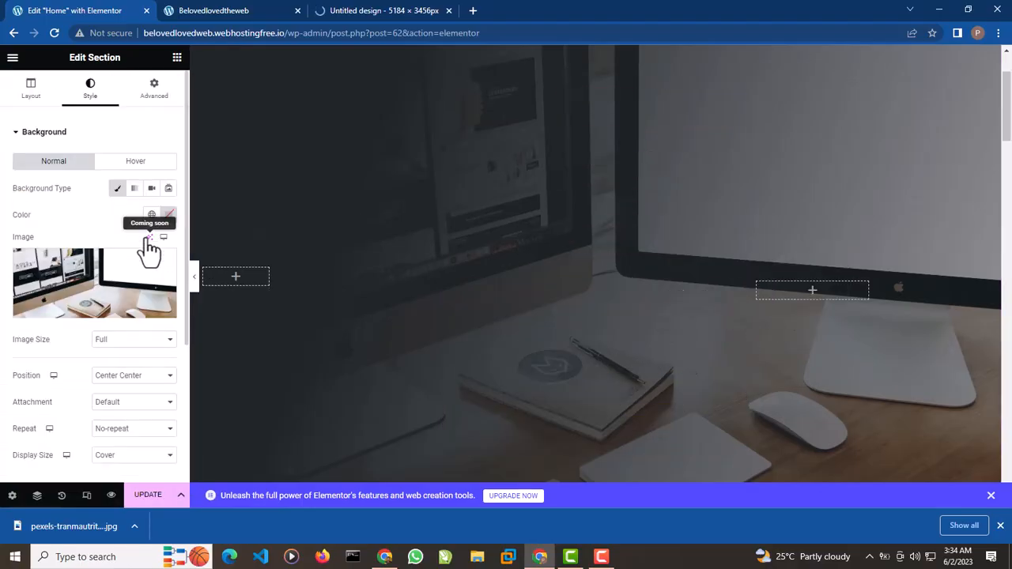
# Step: Try the gradient, video and slideshow background types on the hero section and return to the classic type
pyautogui.click(135, 190)
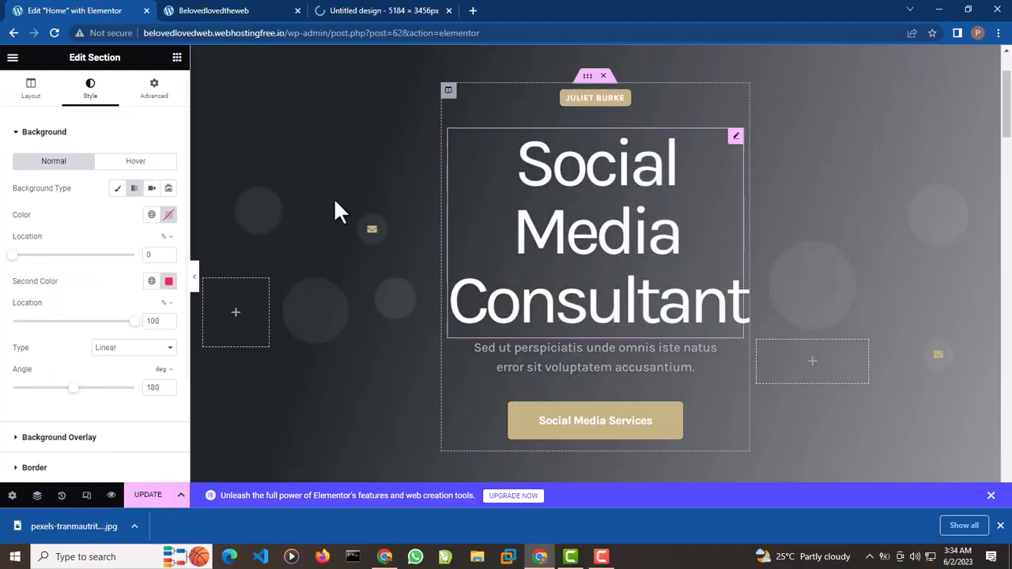
pyautogui.click(151, 190)
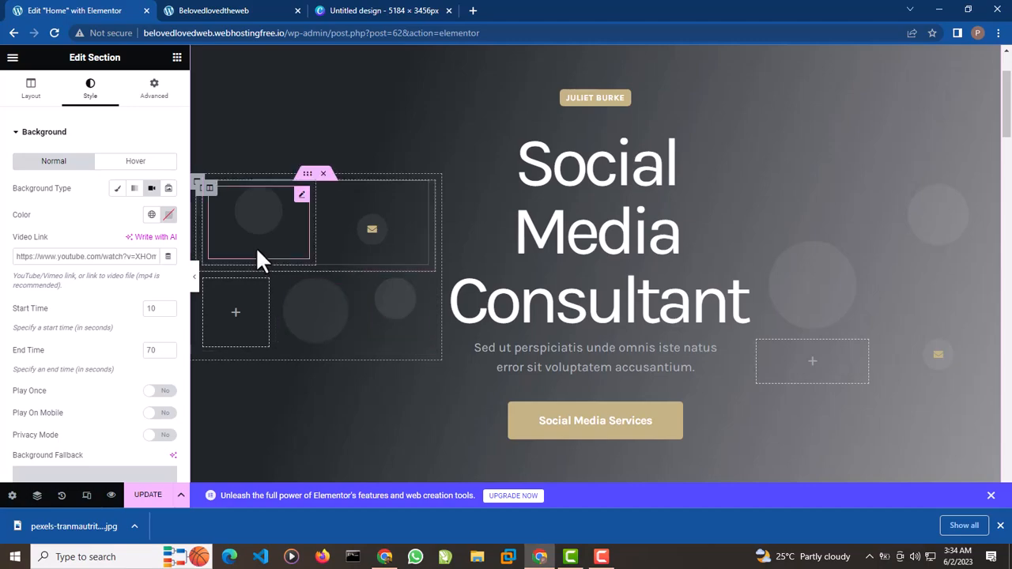
pyautogui.click(168, 190)
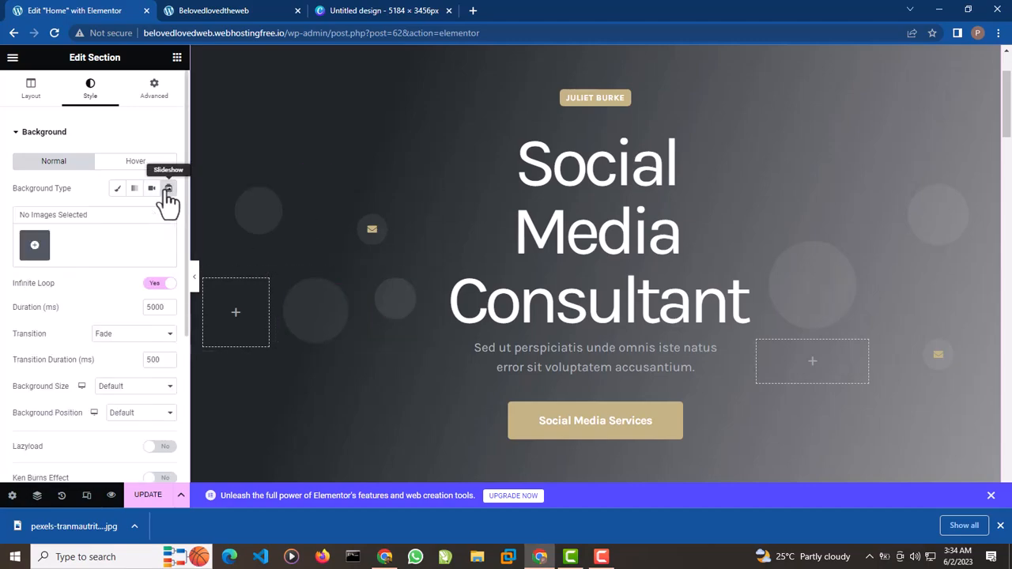
pyautogui.click(116, 190)
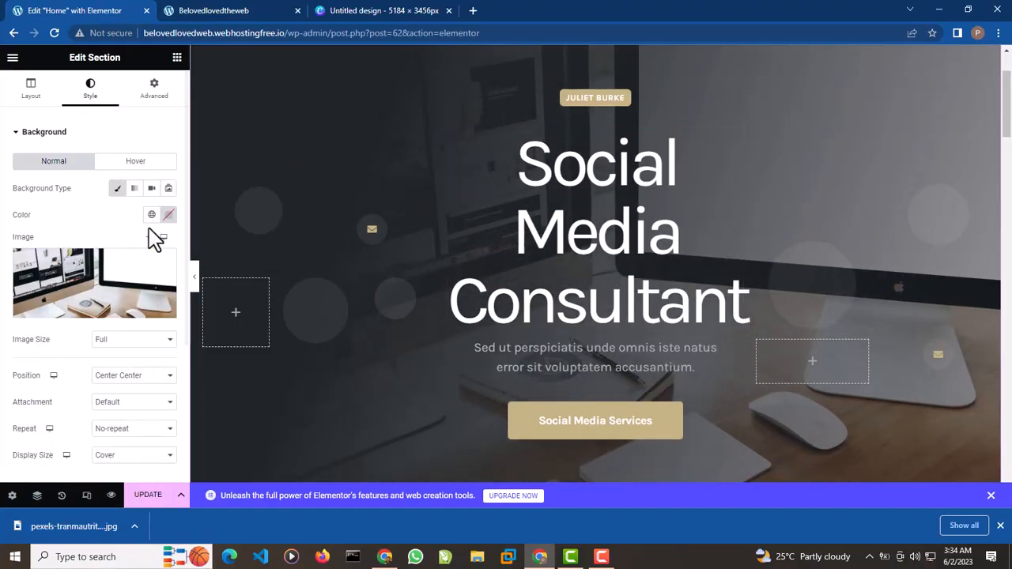
# Step: Set the hero section's background image position to Custom
pyautogui.scroll(-1, 146, 259)
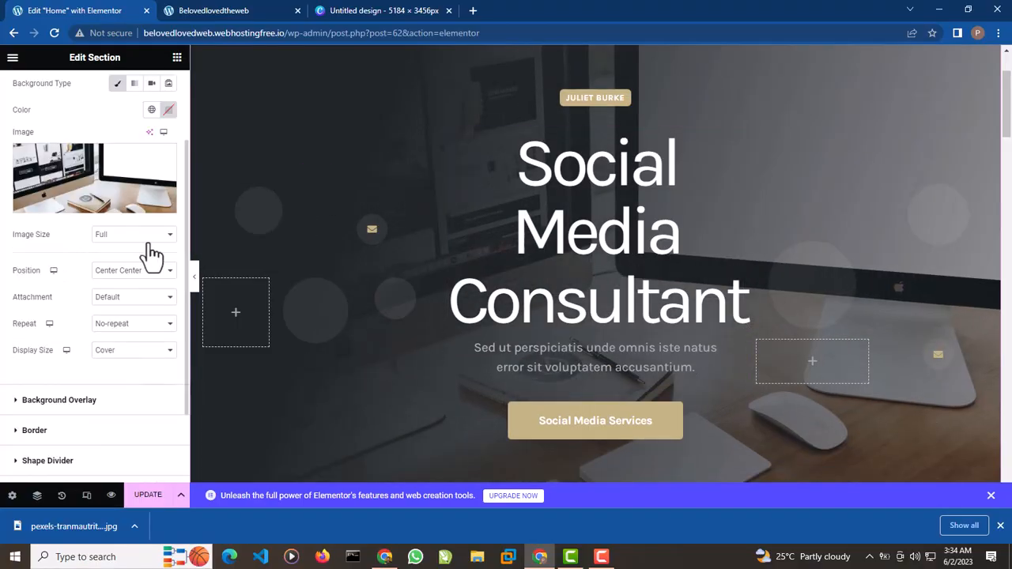
pyautogui.click(123, 283)
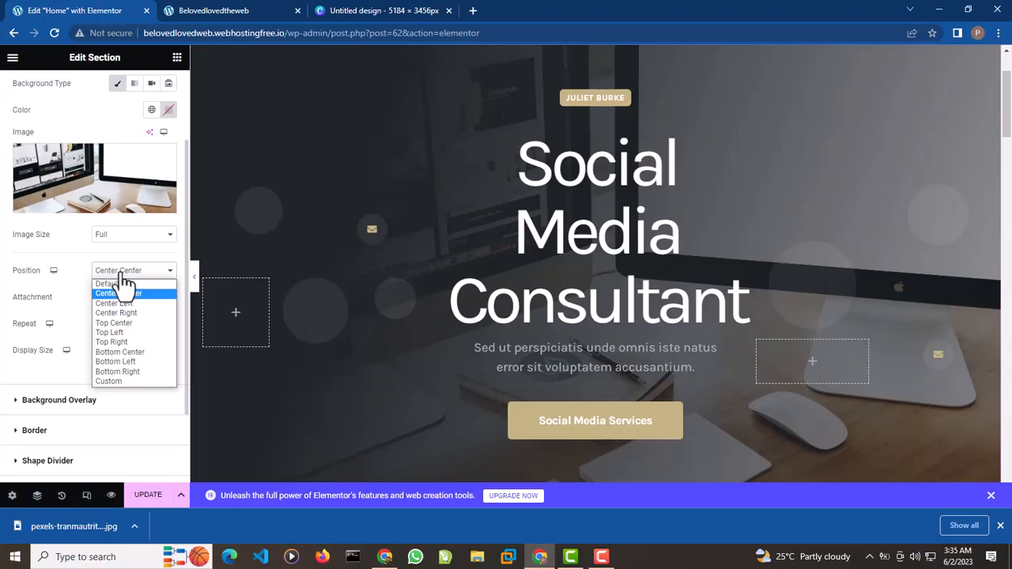
pyautogui.click(120, 382)
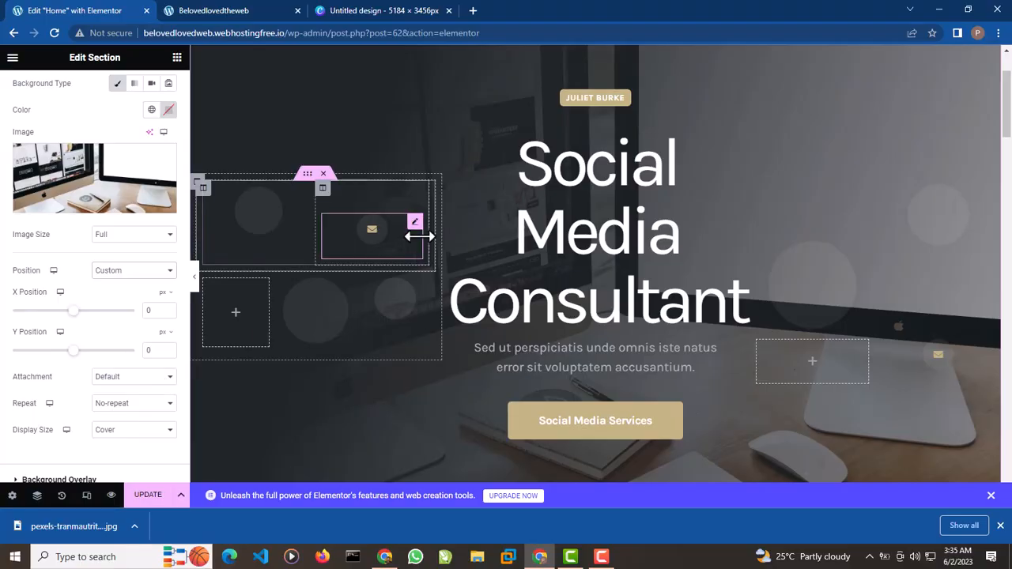
# Step: Look over the hero heading's content settings and the About Me section with its video further down the page
pyautogui.click(488, 189)
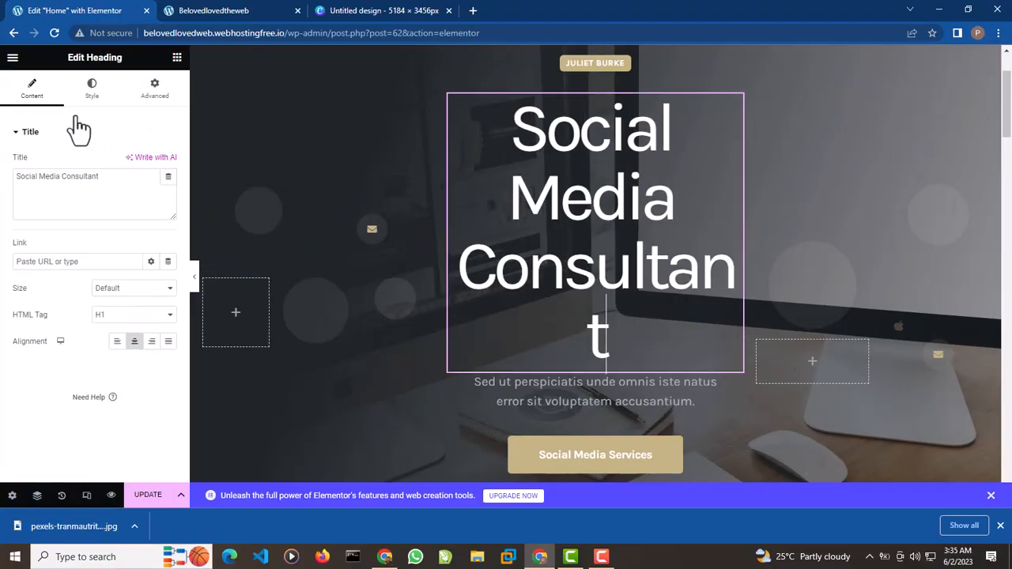
pyautogui.click(609, 380)
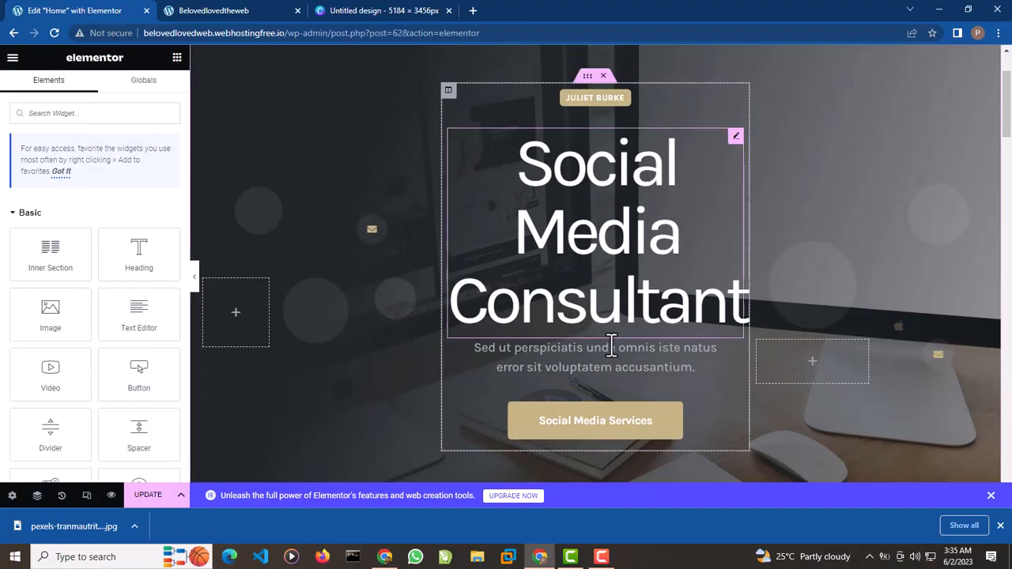
pyautogui.scroll(-7, 612, 348)
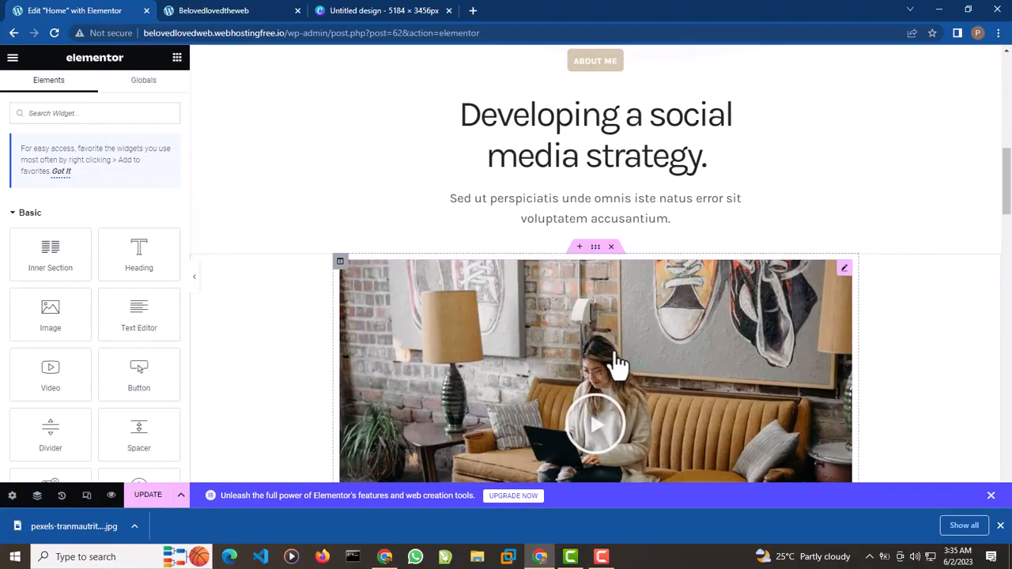
pyautogui.scroll(-2, 625, 380)
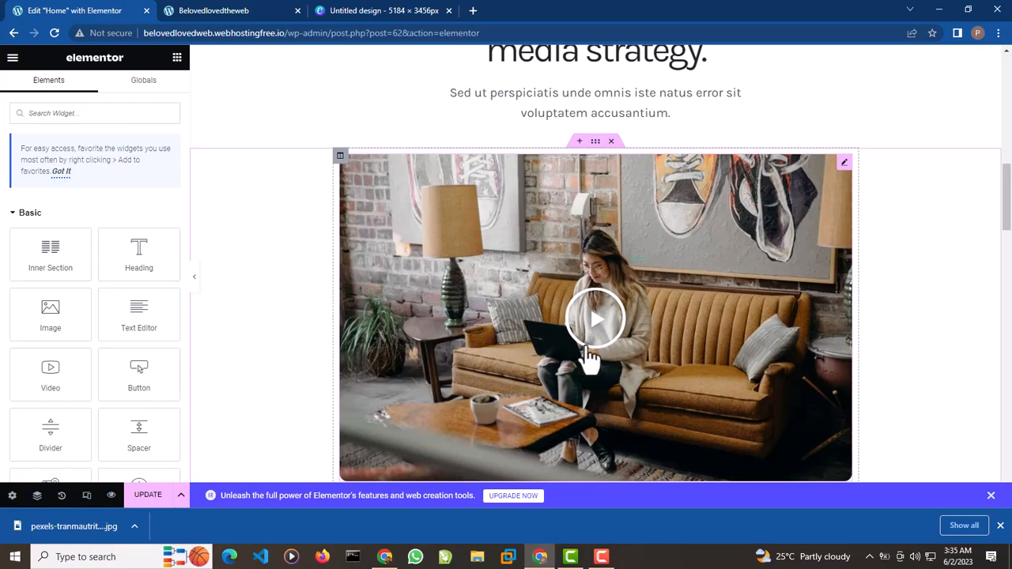
pyautogui.scroll(10, 589, 360)
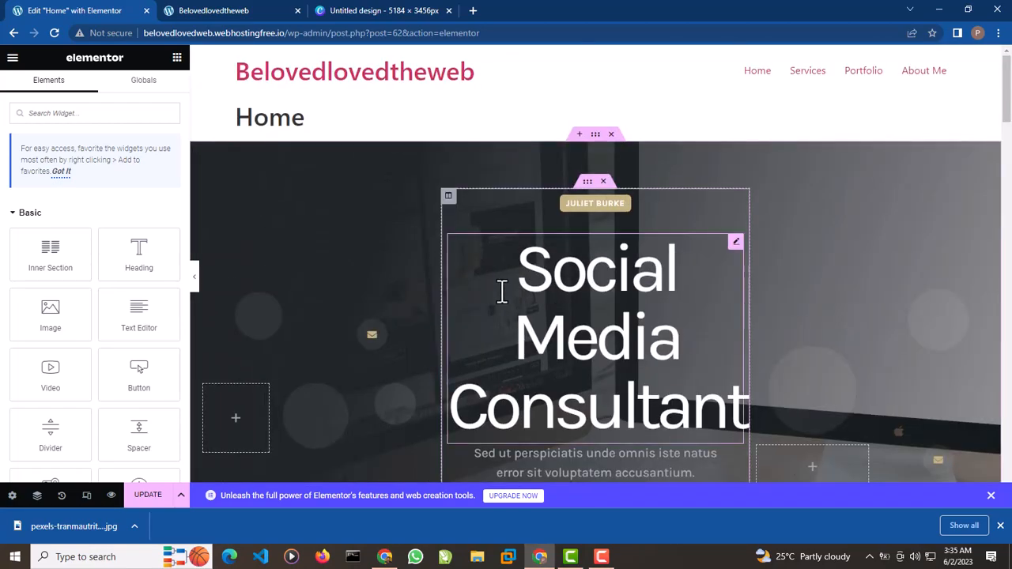
# Step: Replace the name in the small label above the hero heading with the site owner's full name
pyautogui.click(624, 204)
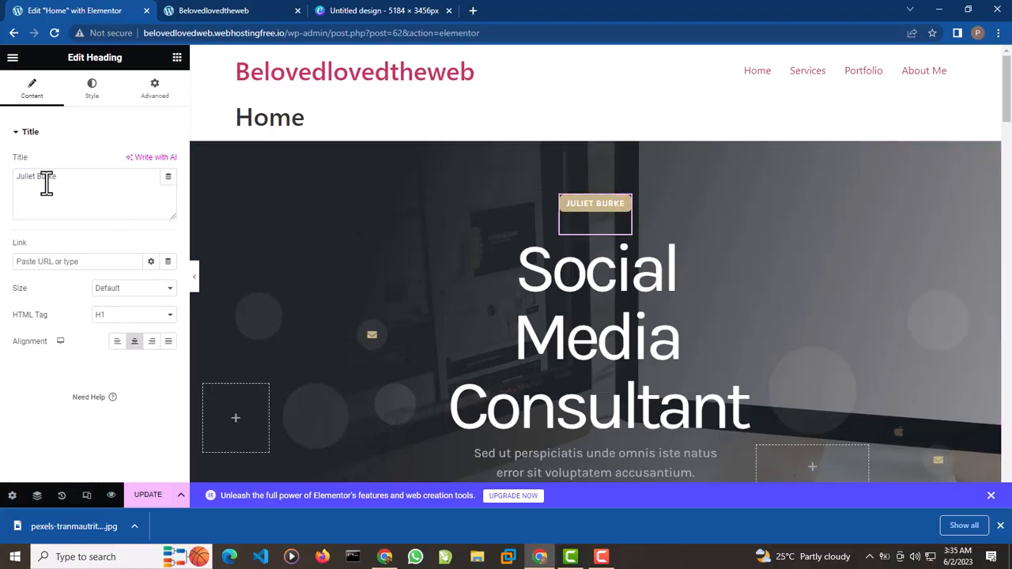
pyautogui.moveTo(70, 175); pyautogui.dragTo(4, 190)
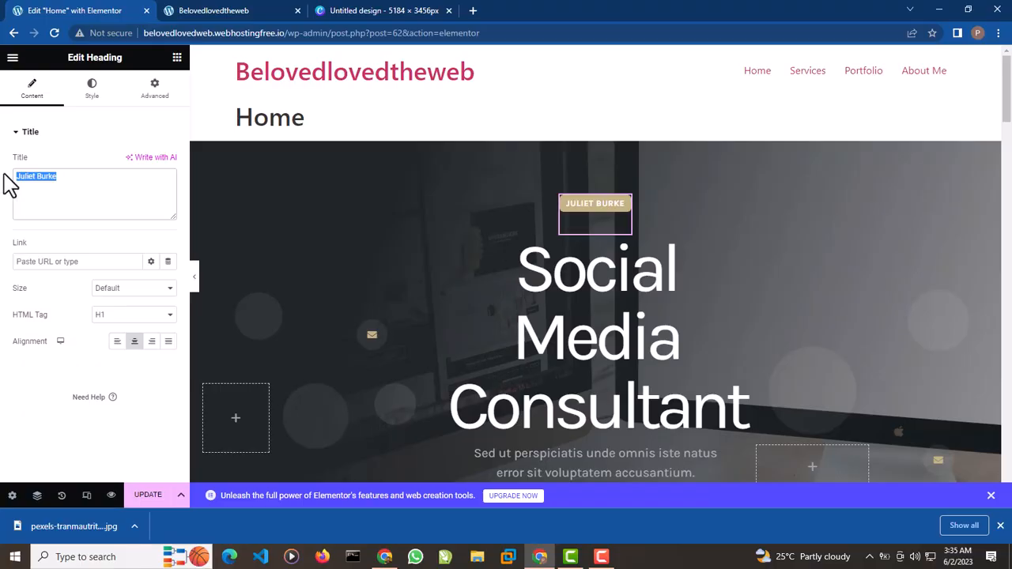
pyautogui.write('Belo')
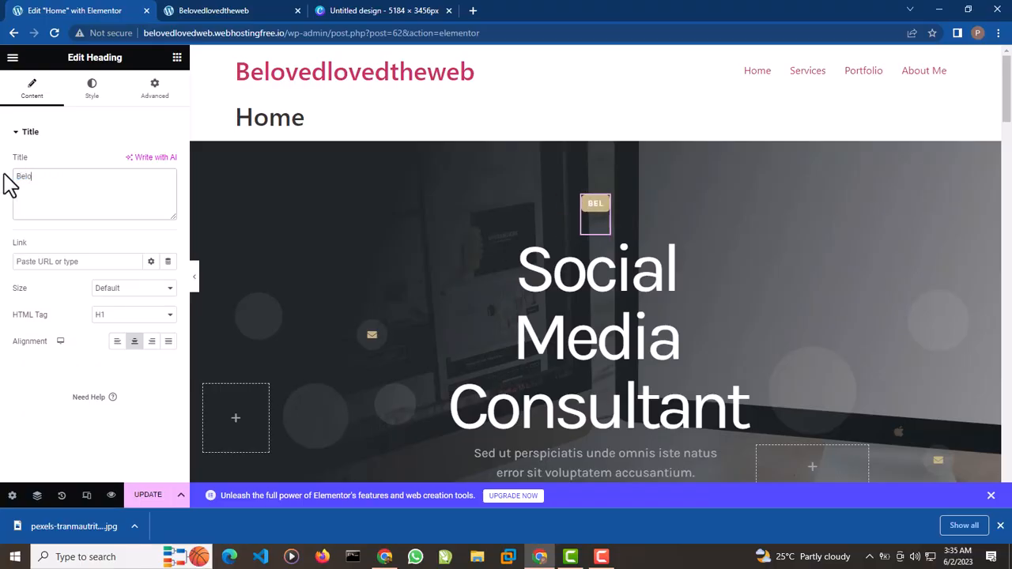
pyautogui.write('ved Ade')
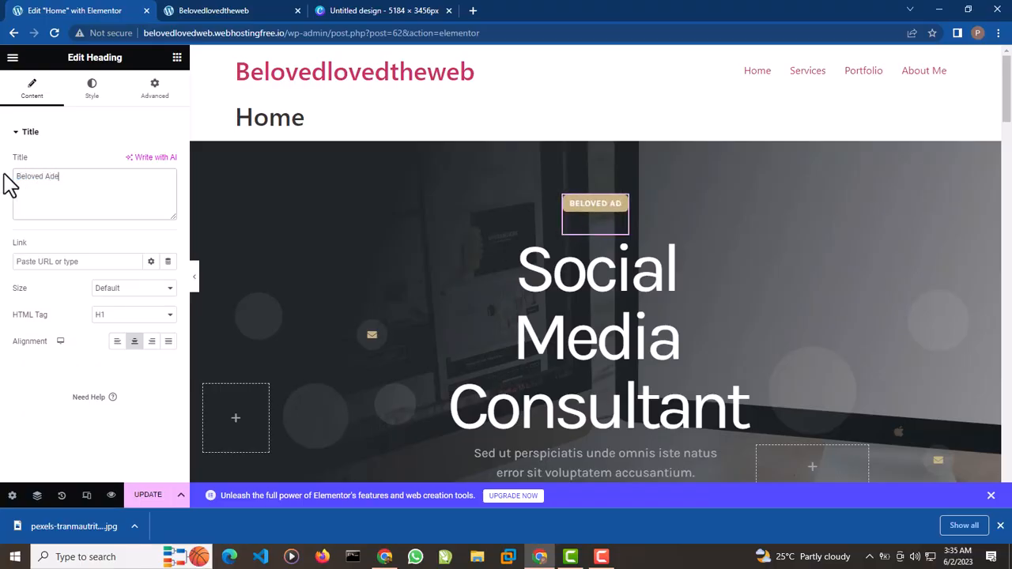
pyautogui.write('juyigbe')
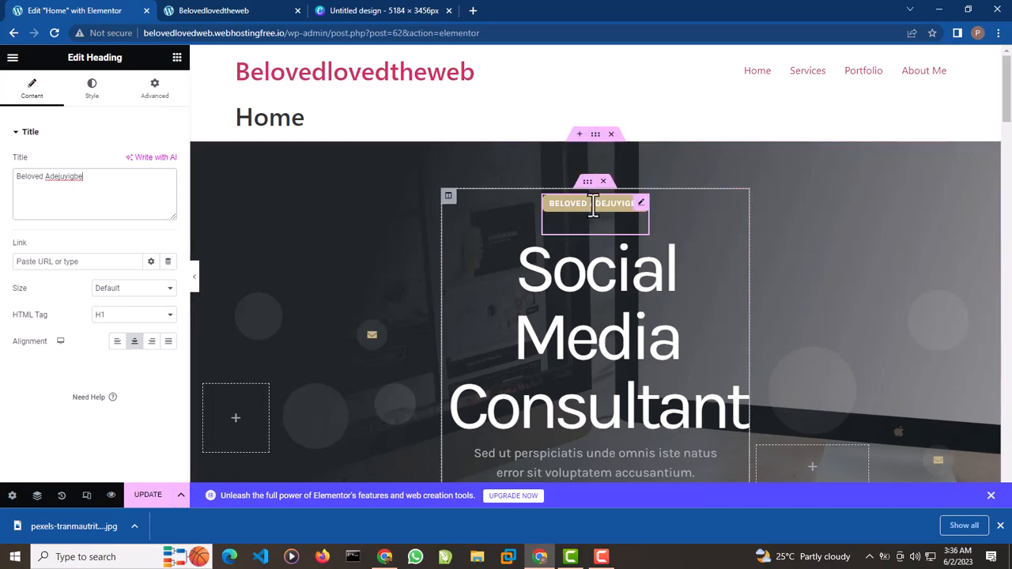
# Step: Set the name label's typography to a size of 1.5 em and a weight of 900 (Black)
pyautogui.click(92, 89)
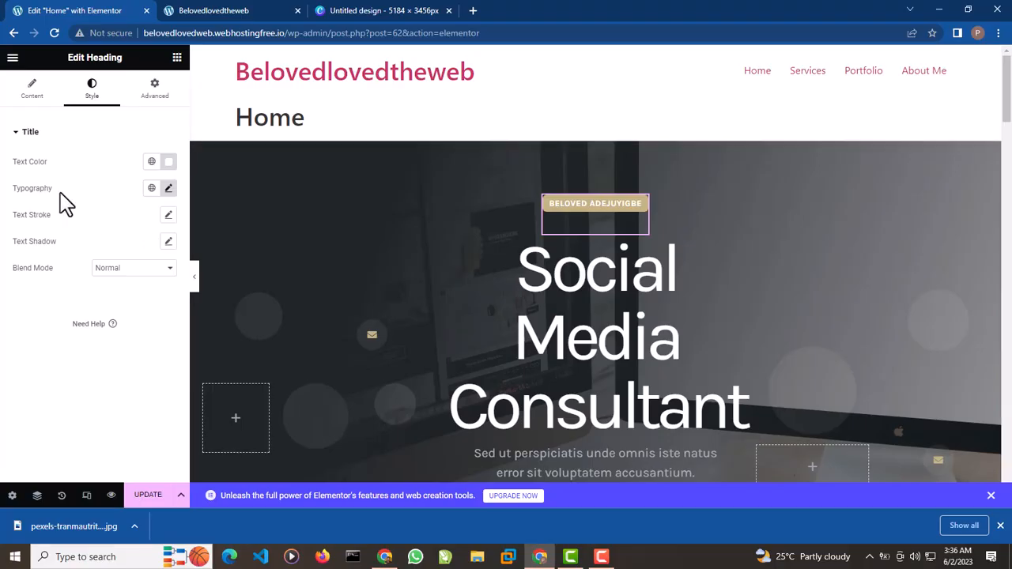
pyautogui.click(167, 190)
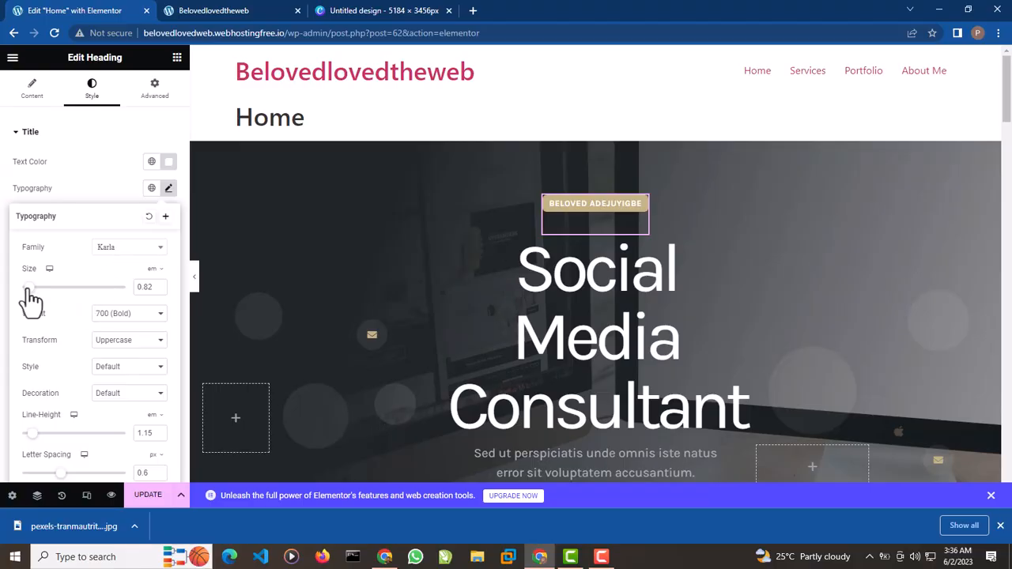
pyautogui.moveTo(48, 291)
pyautogui.mouseDown()
pyautogui.moveTo(66, 292)
pyautogui.moveTo(36, 291)
pyautogui.mouseUp()
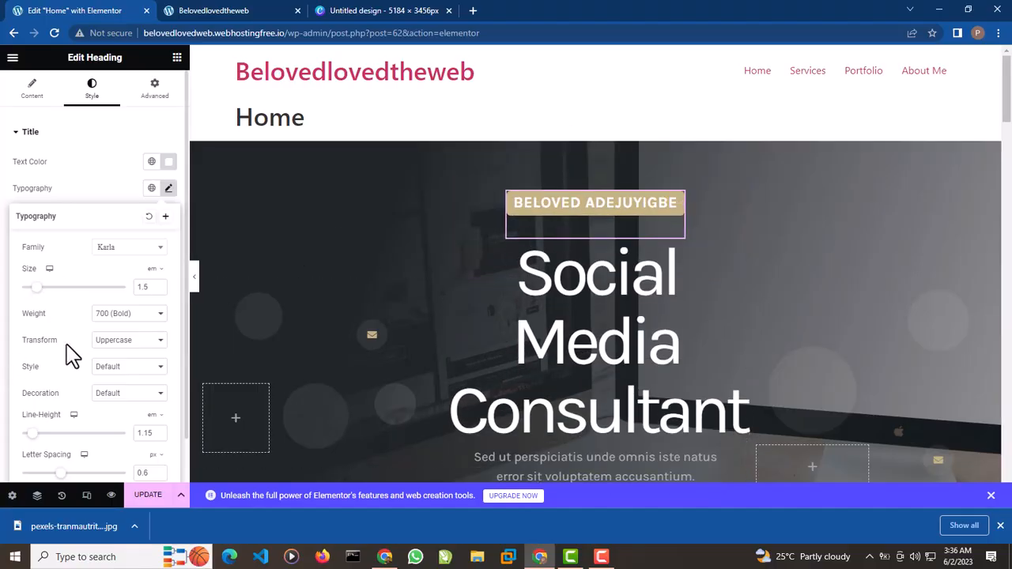
pyautogui.click(131, 320)
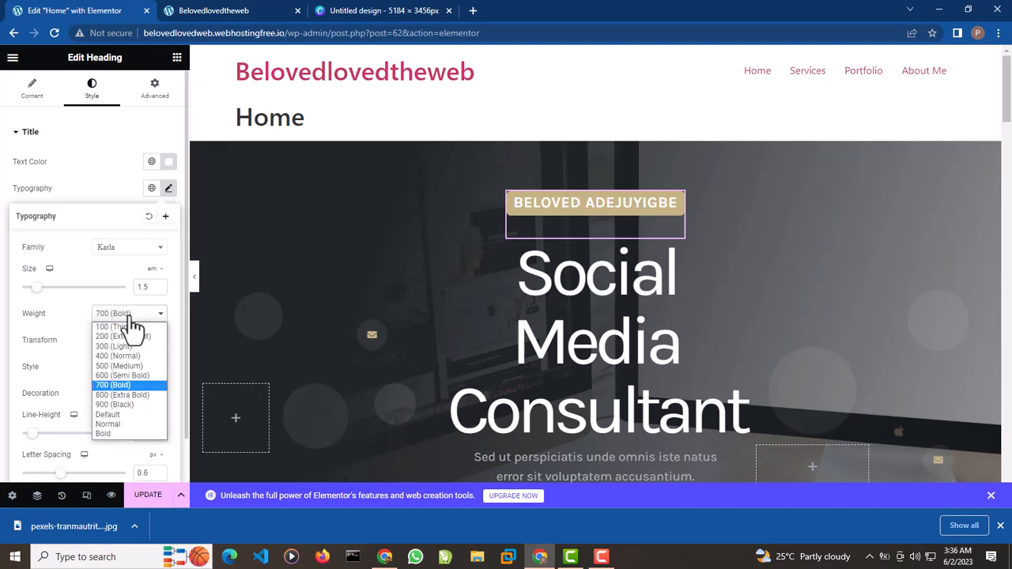
pyautogui.click(133, 404)
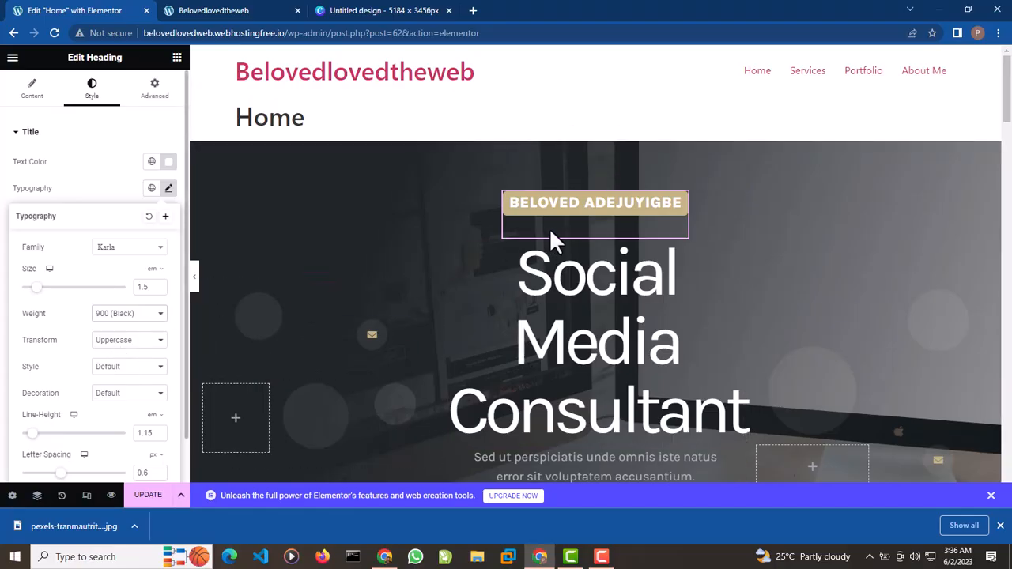
pyautogui.click(150, 356)
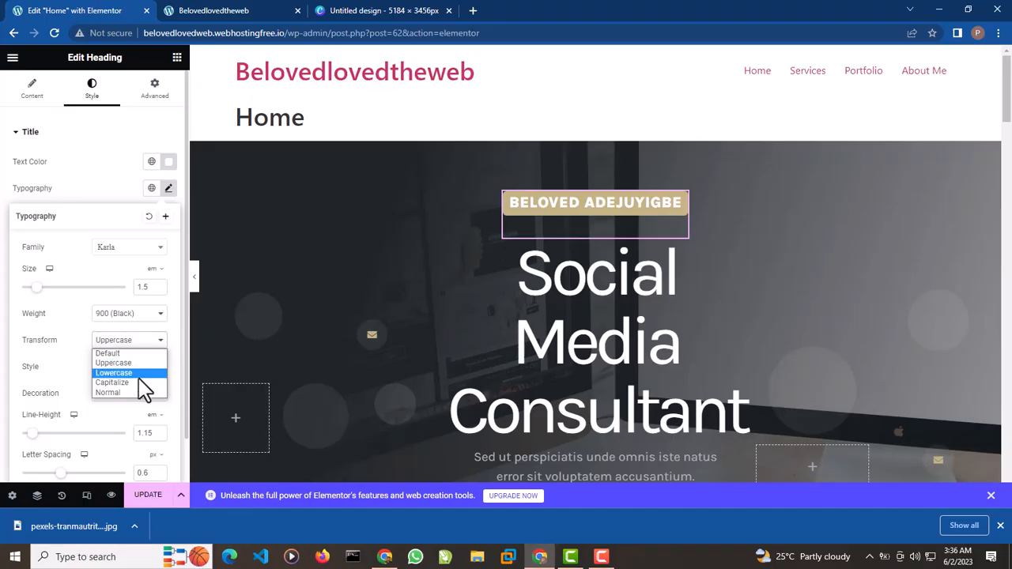
pyautogui.click(142, 346)
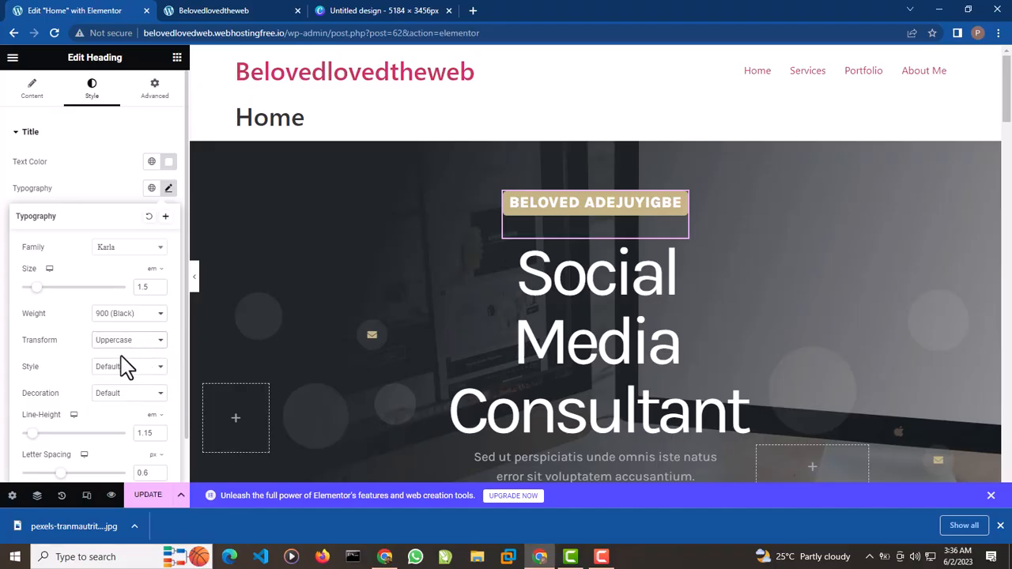
pyautogui.click(142, 370)
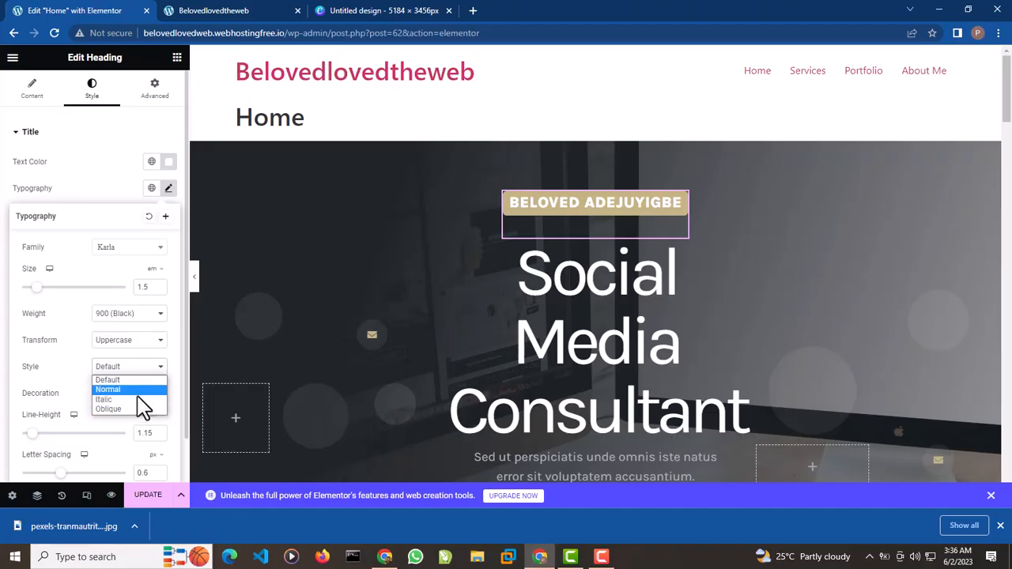
pyautogui.click(151, 379)
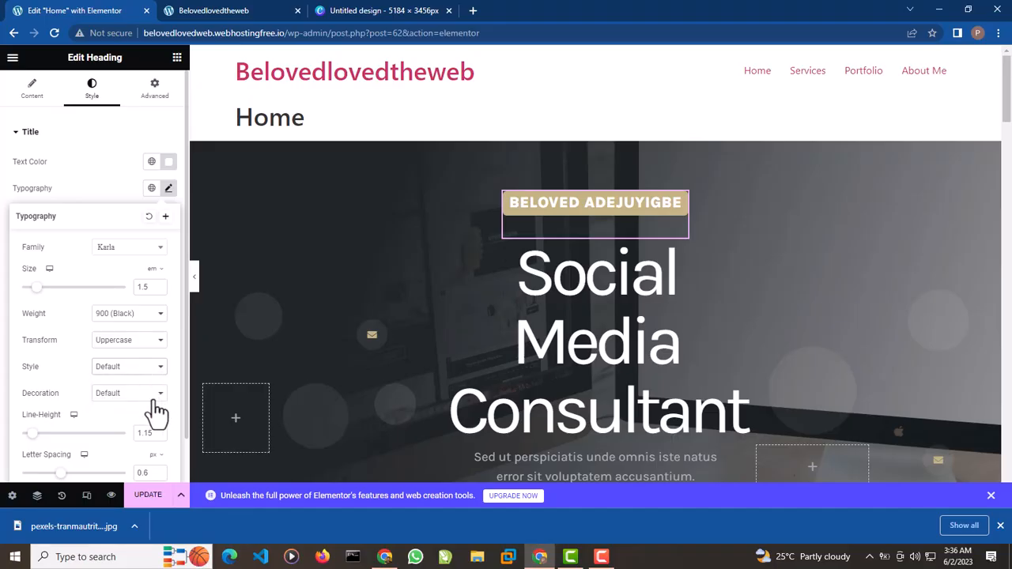
pyautogui.click(148, 395)
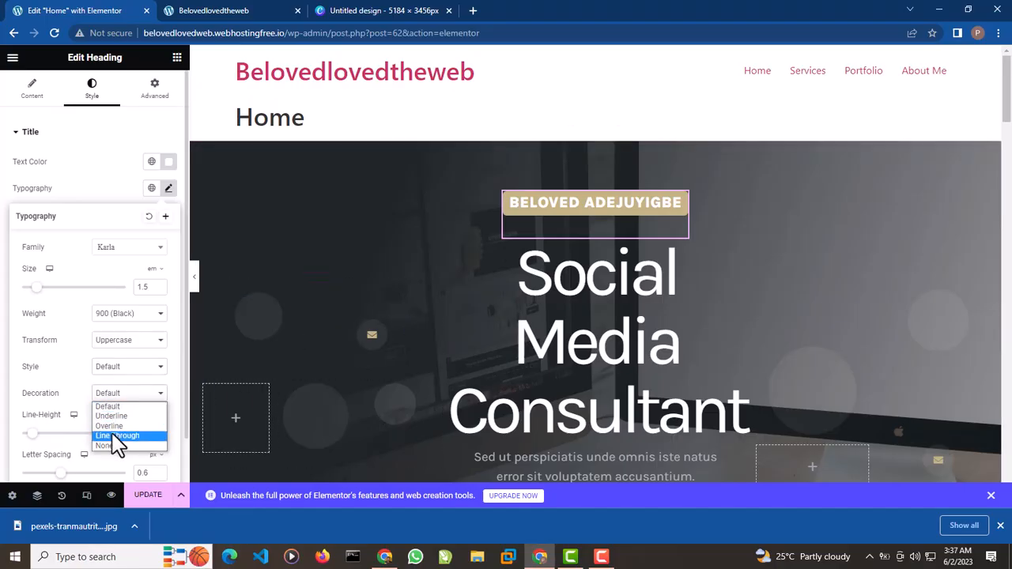
pyautogui.click(134, 398)
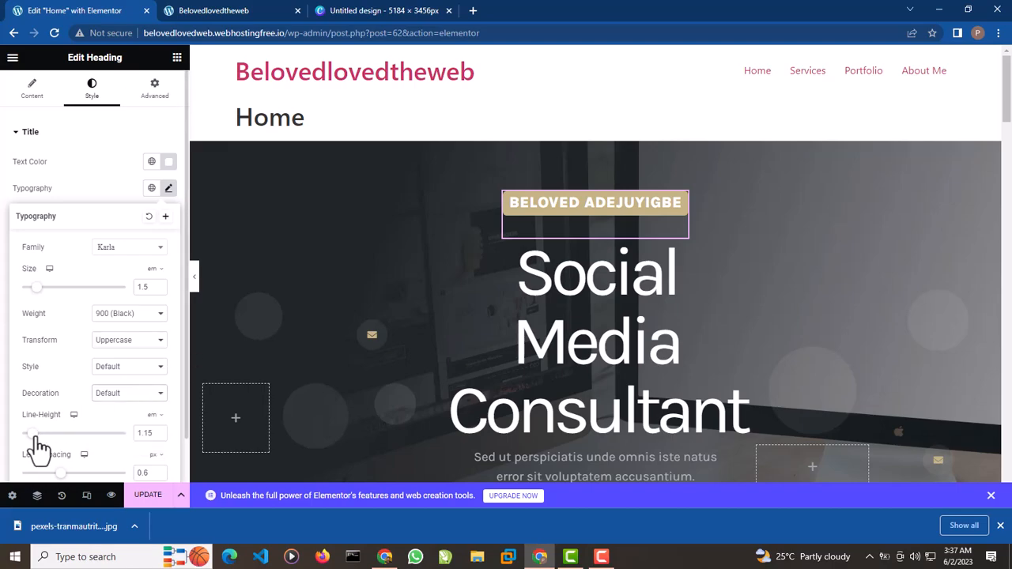
# Step: Set the name label's line height to 1.7 em and close its typography settings
pyautogui.moveTo(36, 438)
pyautogui.mouseDown()
pyautogui.moveTo(70, 434)
pyautogui.moveTo(20, 434)
pyautogui.moveTo(41, 437)
pyautogui.mouseUp()
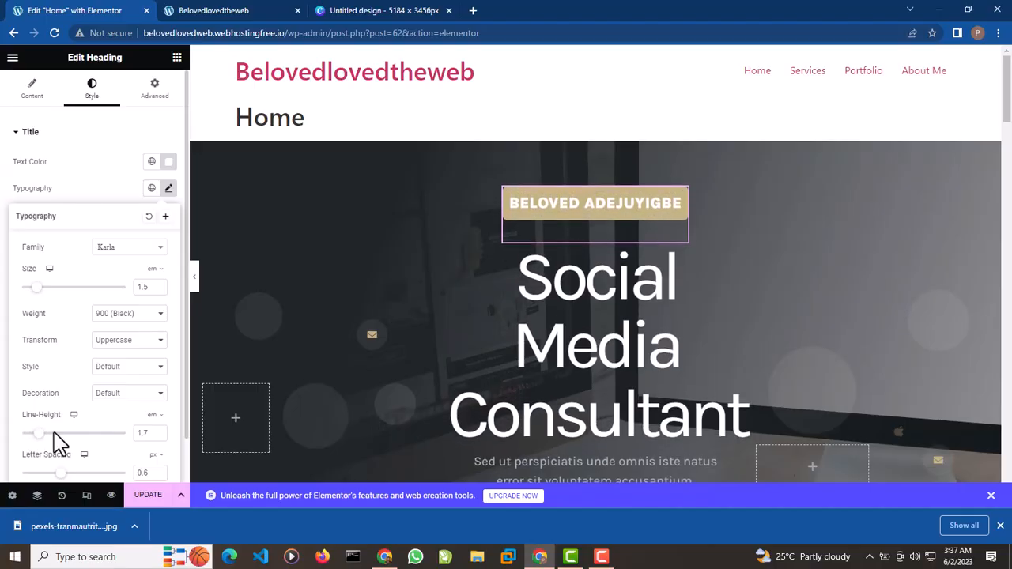
pyautogui.scroll(-1, 106, 436)
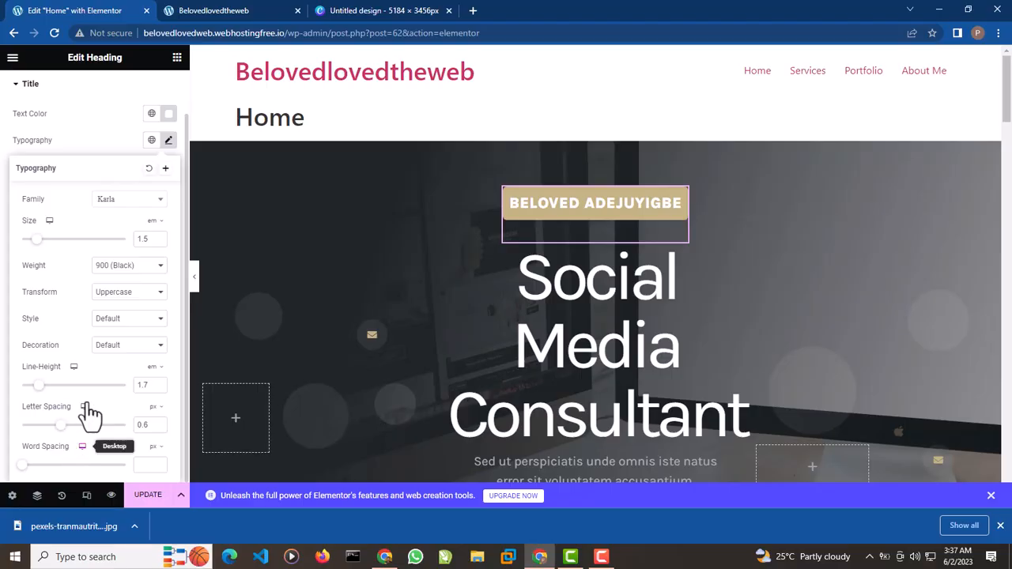
pyautogui.scroll(1, 95, 332)
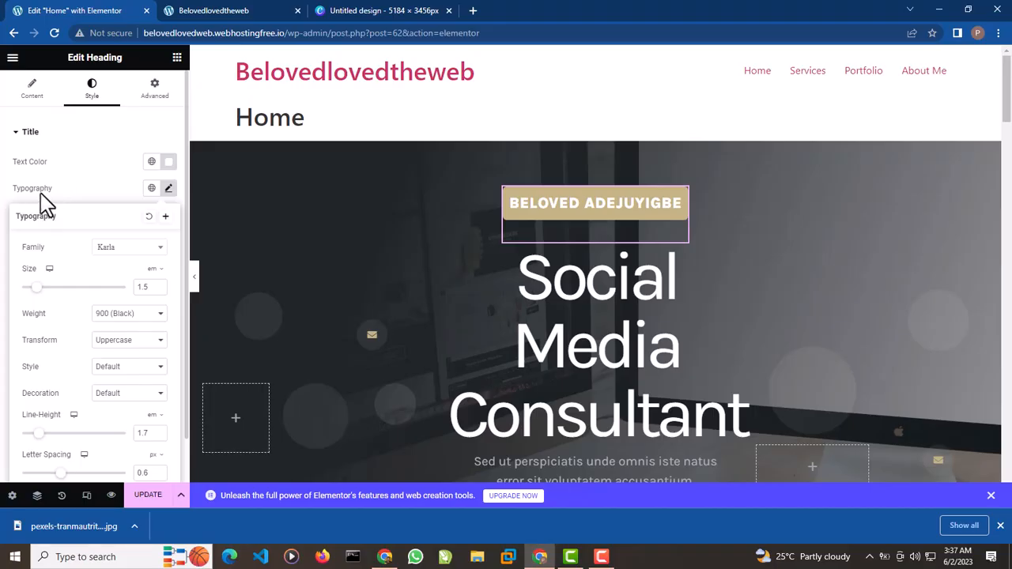
pyautogui.click(164, 193)
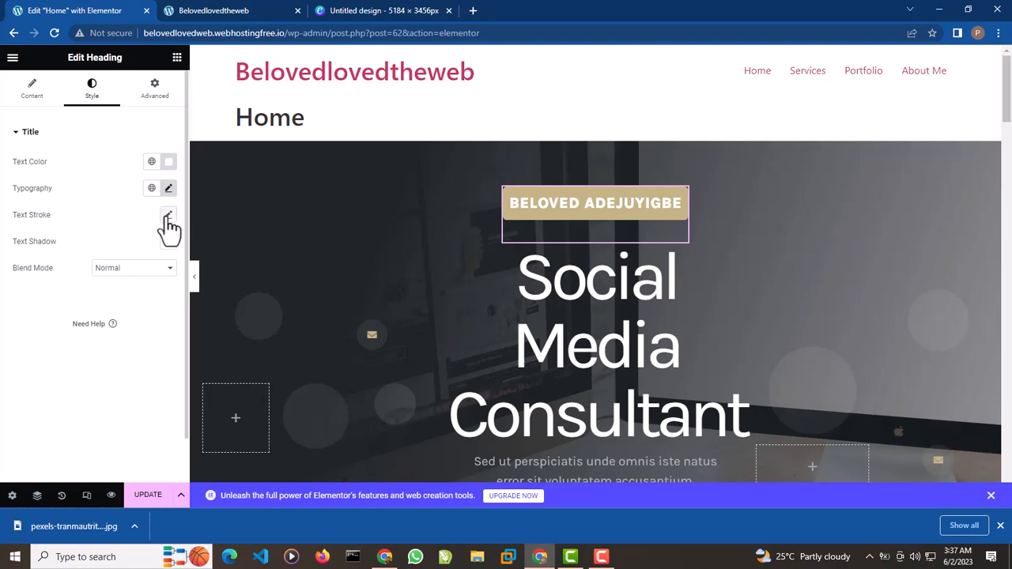
pyautogui.click(168, 215)
pyautogui.click(168, 217)
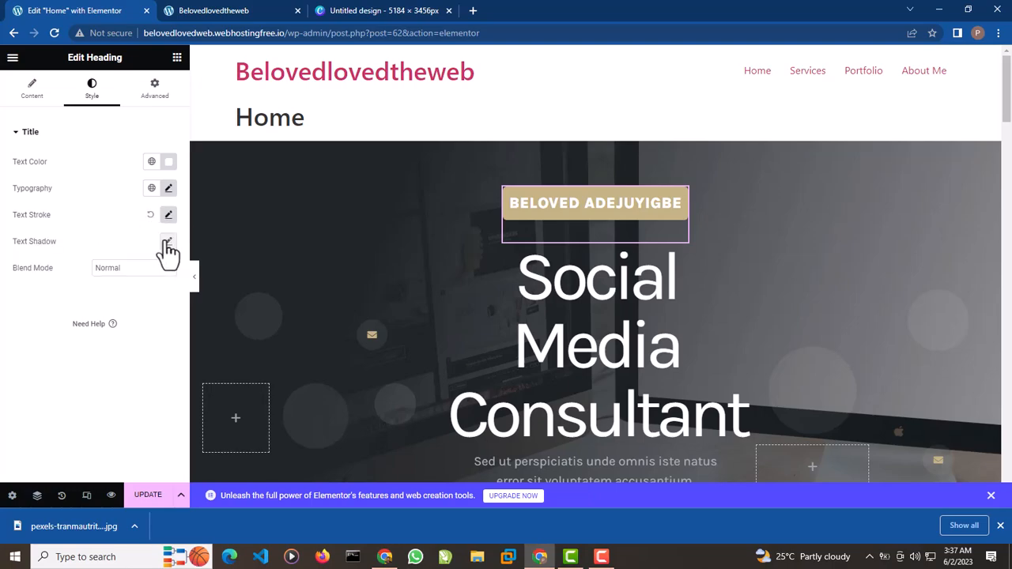
pyautogui.click(137, 270)
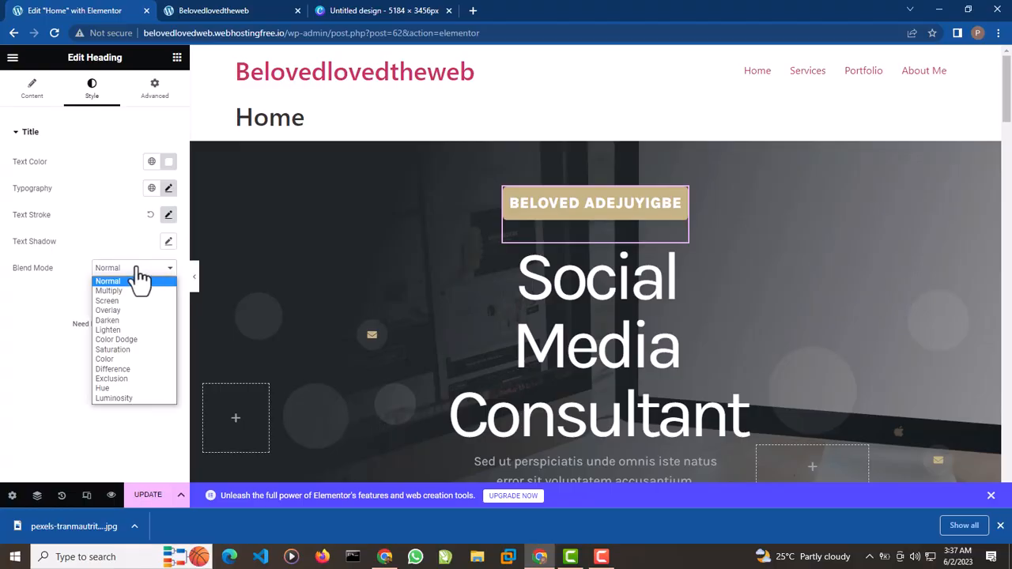
pyautogui.click(138, 269)
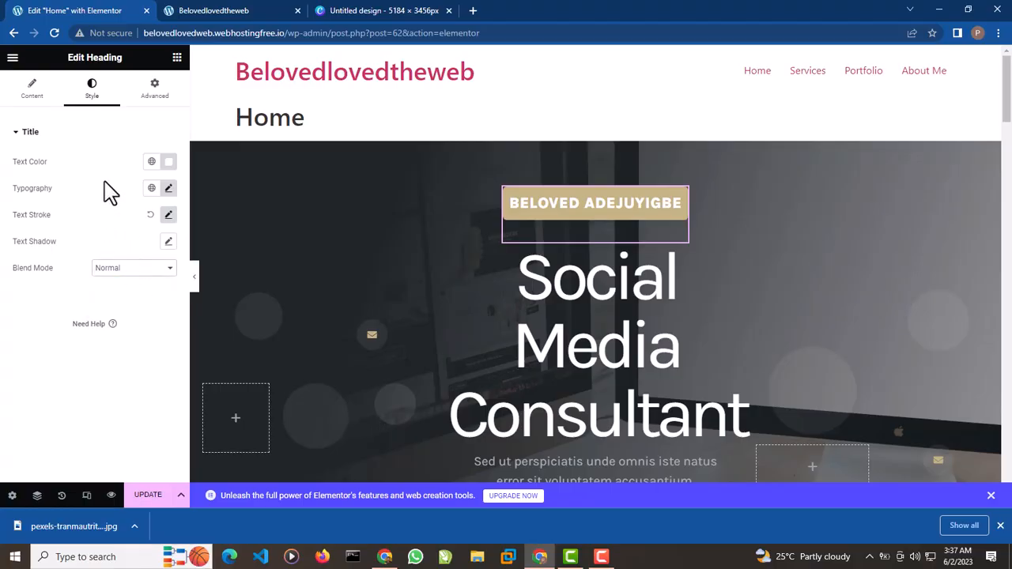
# Step: Change the name label's background color to near-black #0E0D0D in its advanced background settings and collapse that section
pyautogui.click(147, 102)
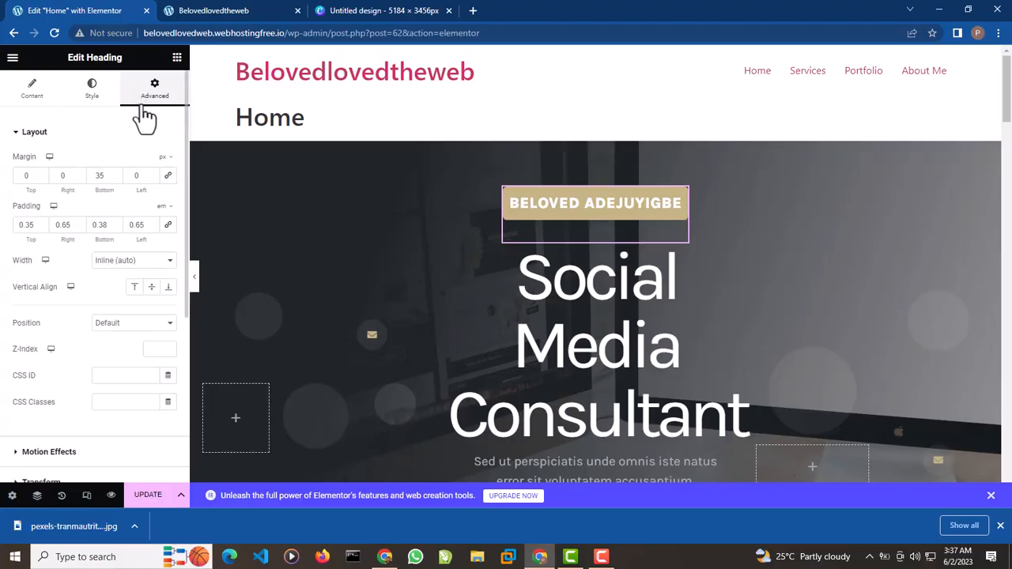
pyautogui.scroll(-2, 83, 289)
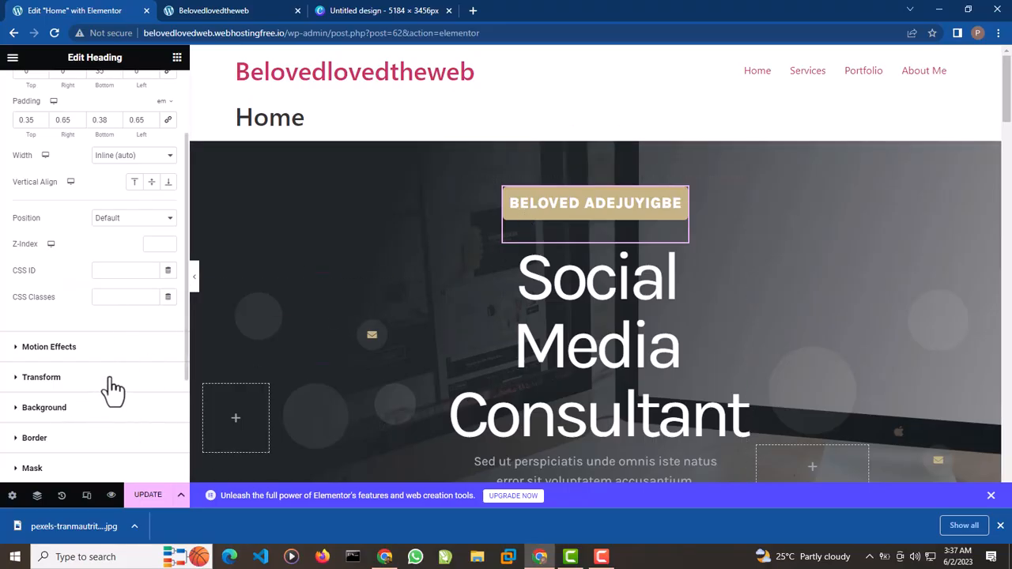
pyautogui.click(18, 408)
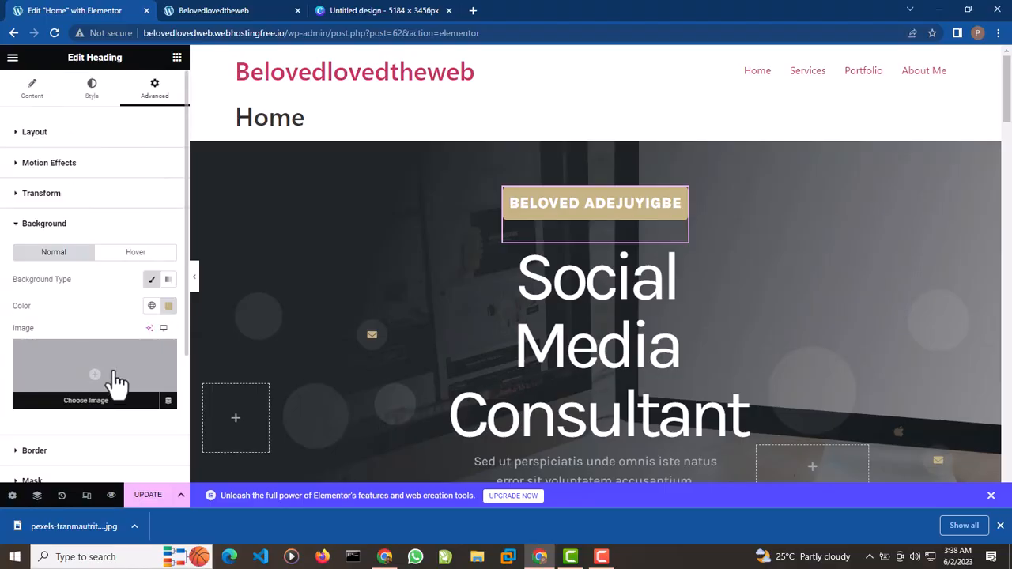
pyautogui.click(169, 309)
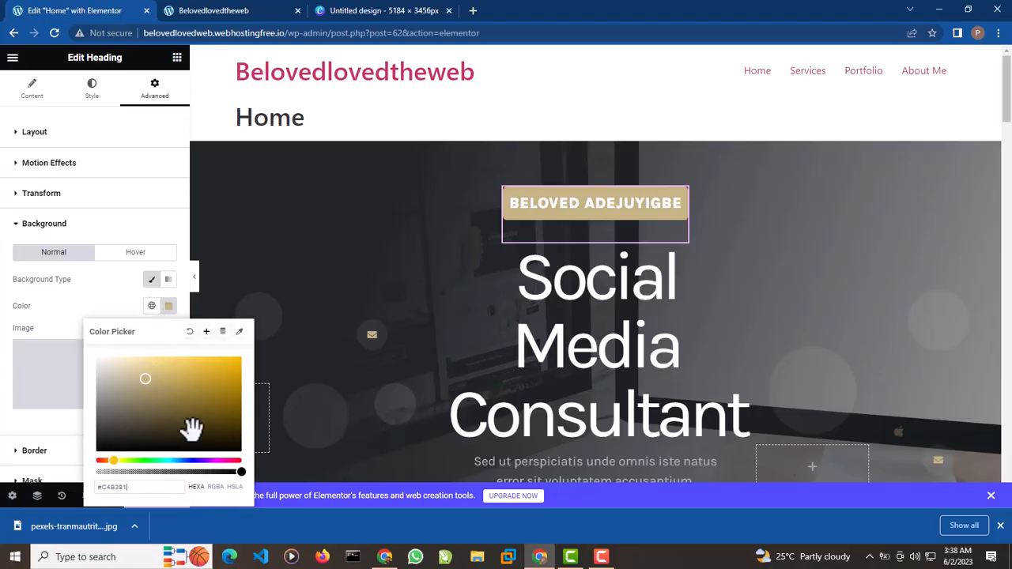
pyautogui.moveTo(144, 384); pyautogui.dragTo(103, 447)
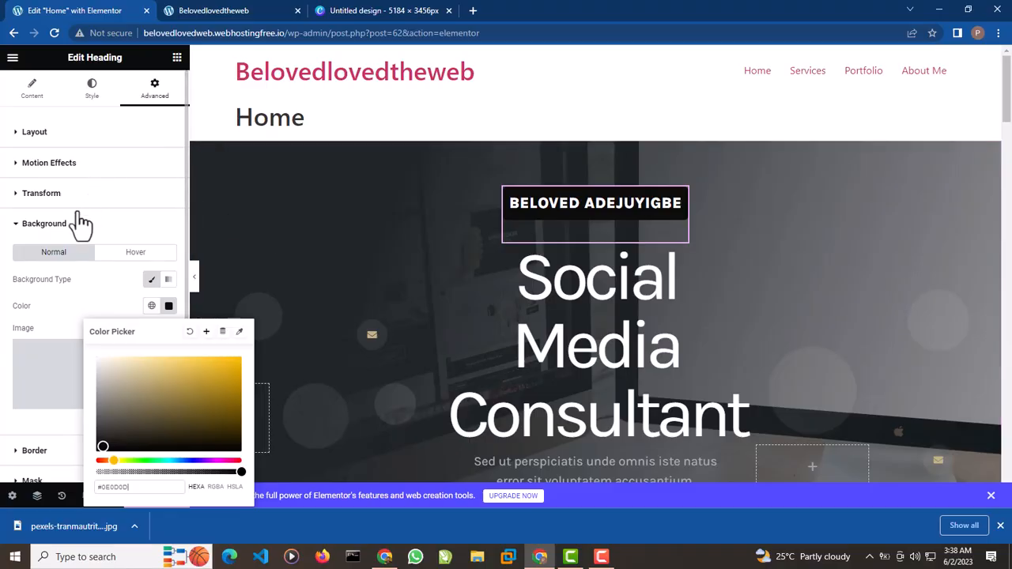
pyautogui.click(17, 225)
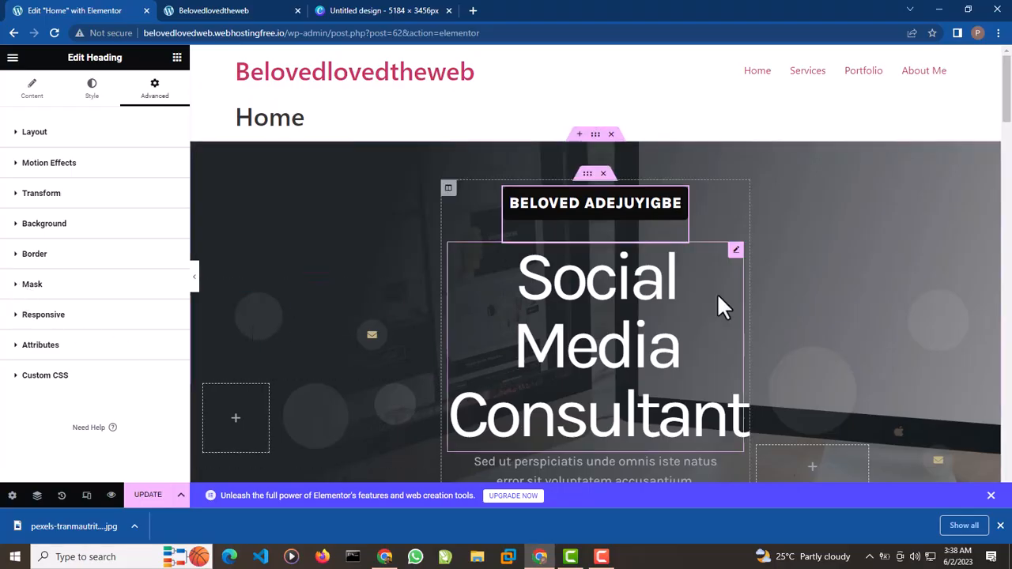
# Step: Change the large hero heading's title to "Web Design Consultant"
pyautogui.scroll(-2, 717, 295)
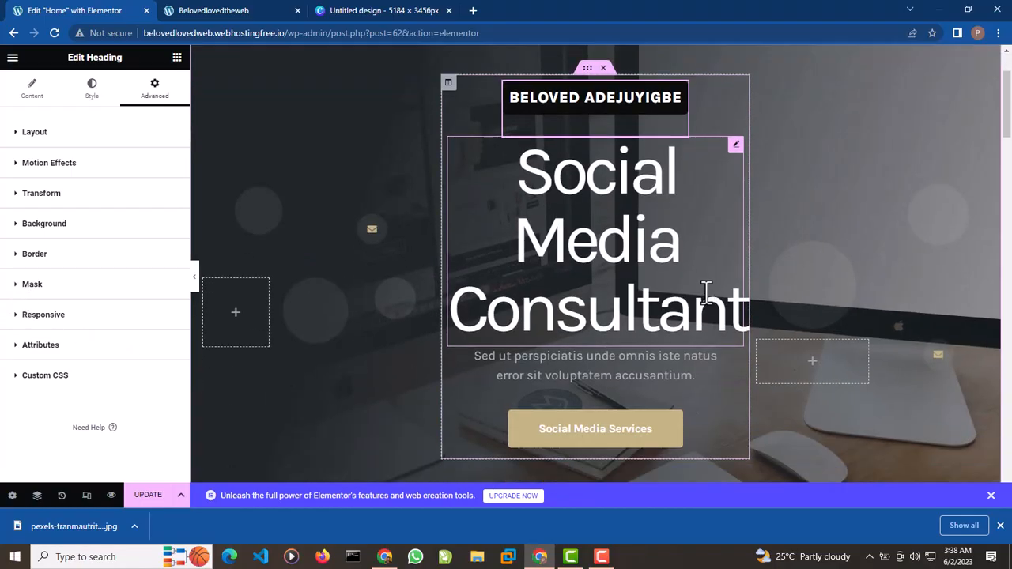
pyautogui.click(736, 146)
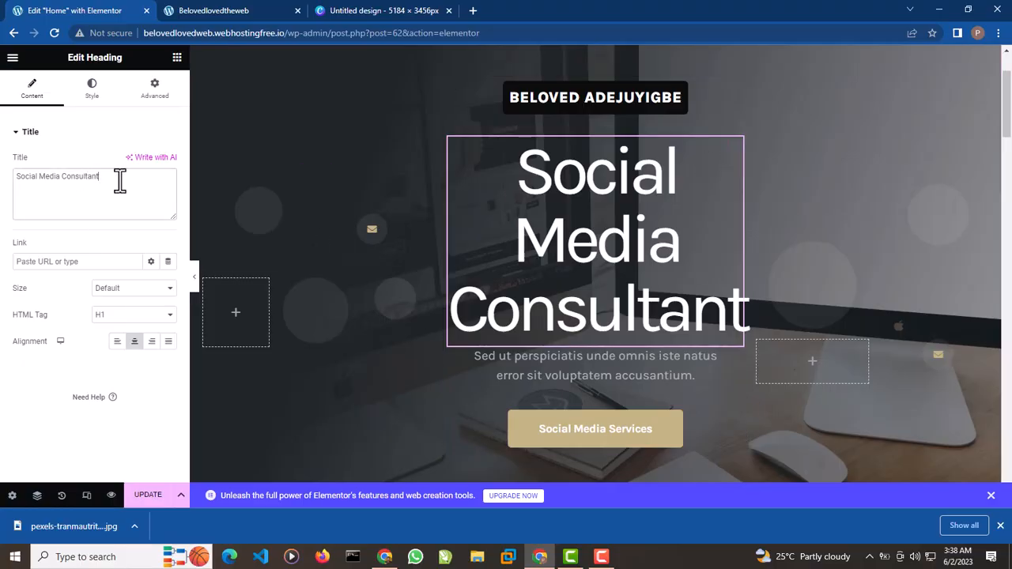
pyautogui.moveTo(101, 177); pyautogui.dragTo(4, 190)
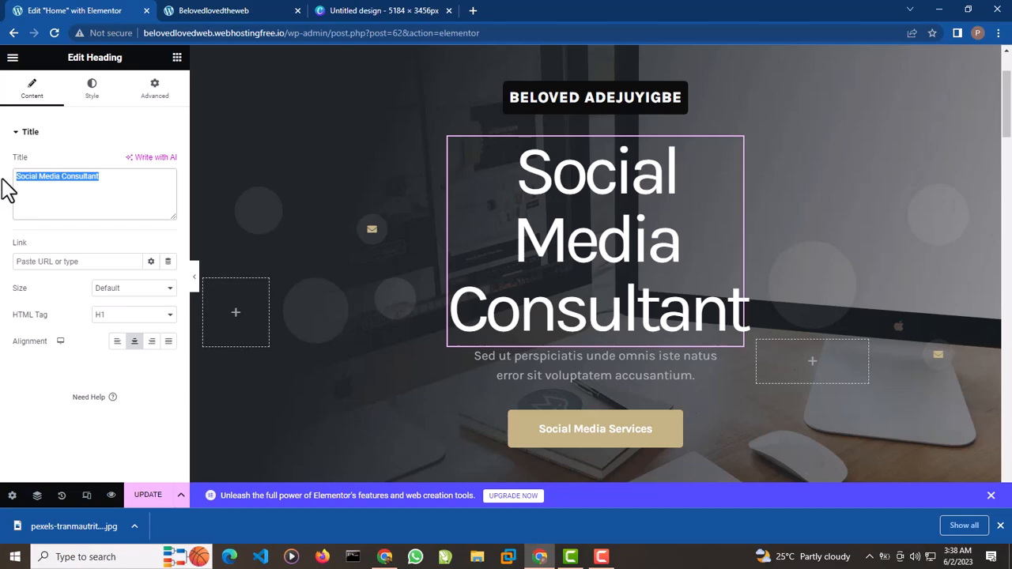
pyautogui.write('Web Design')
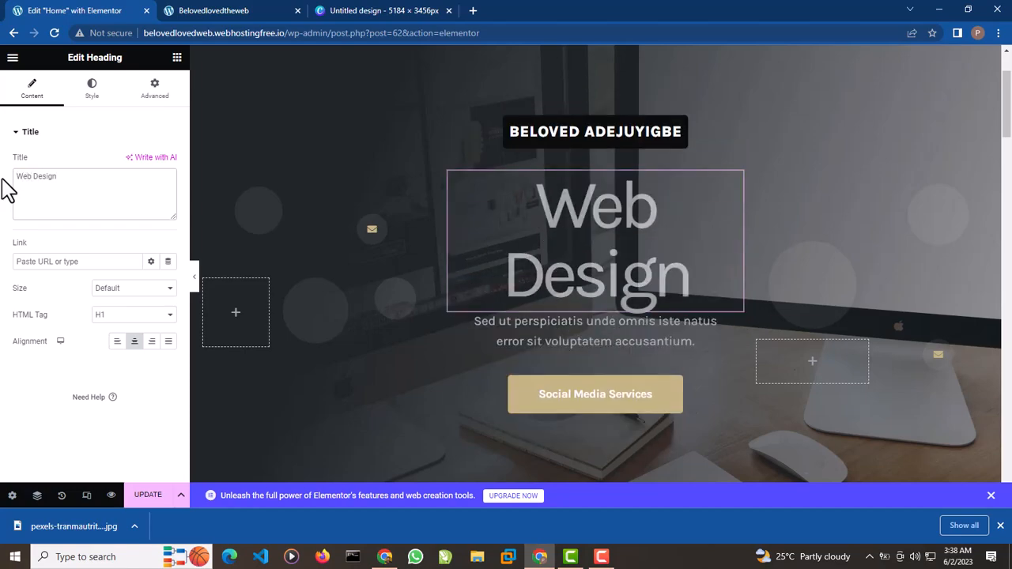
pyautogui.write(' Consultant')
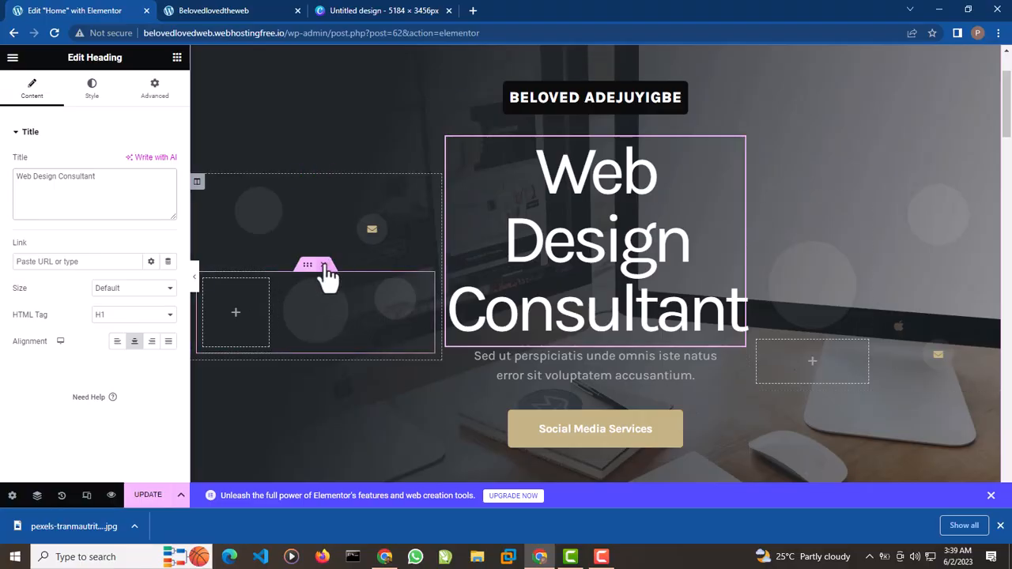
# Step: Delete the decorative circle and envelope-icon sections from the columns on both sides of the hero heading
pyautogui.click(323, 265)
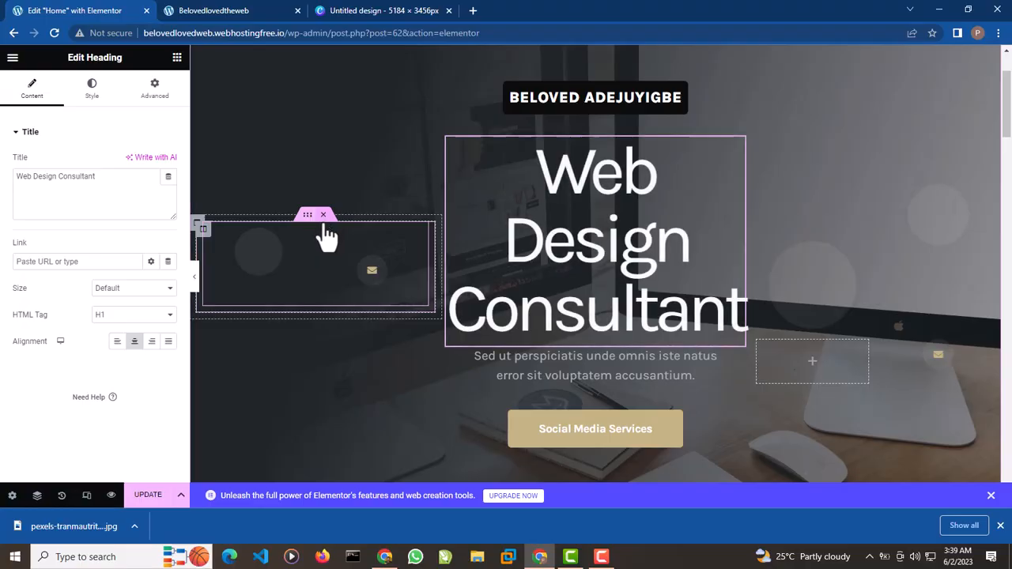
pyautogui.click(324, 217)
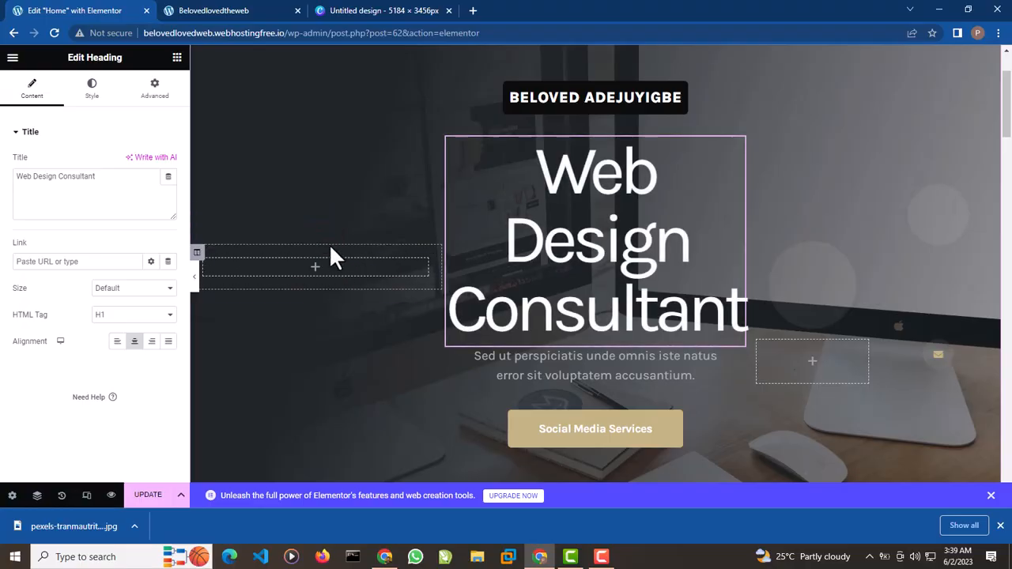
pyautogui.click(324, 245)
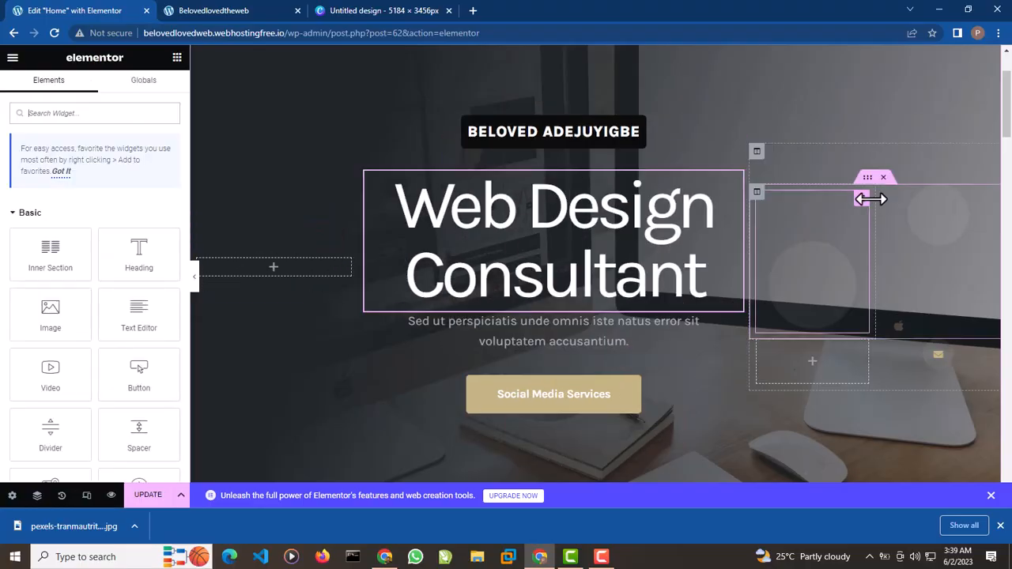
pyautogui.click(883, 177)
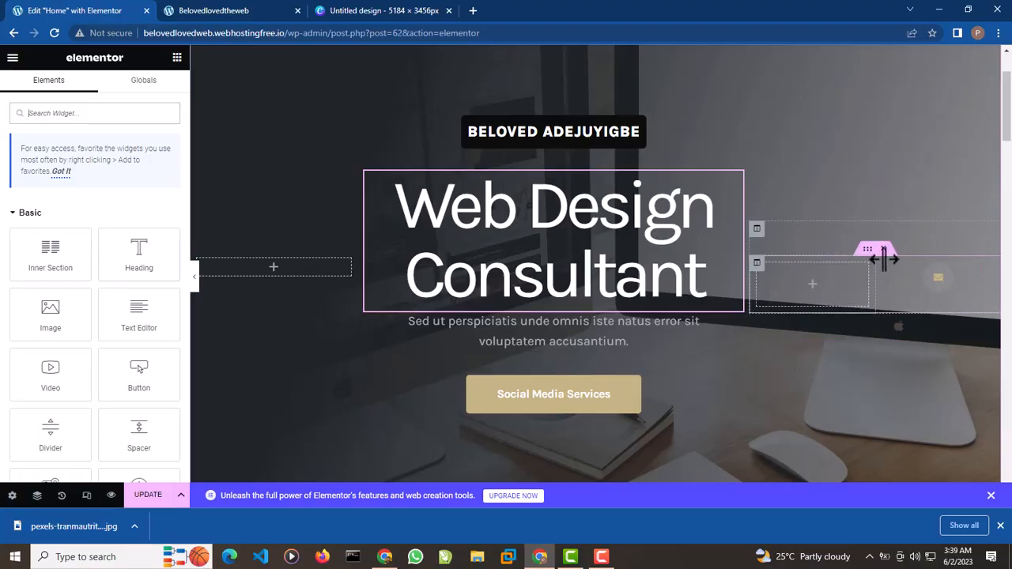
pyautogui.click(884, 249)
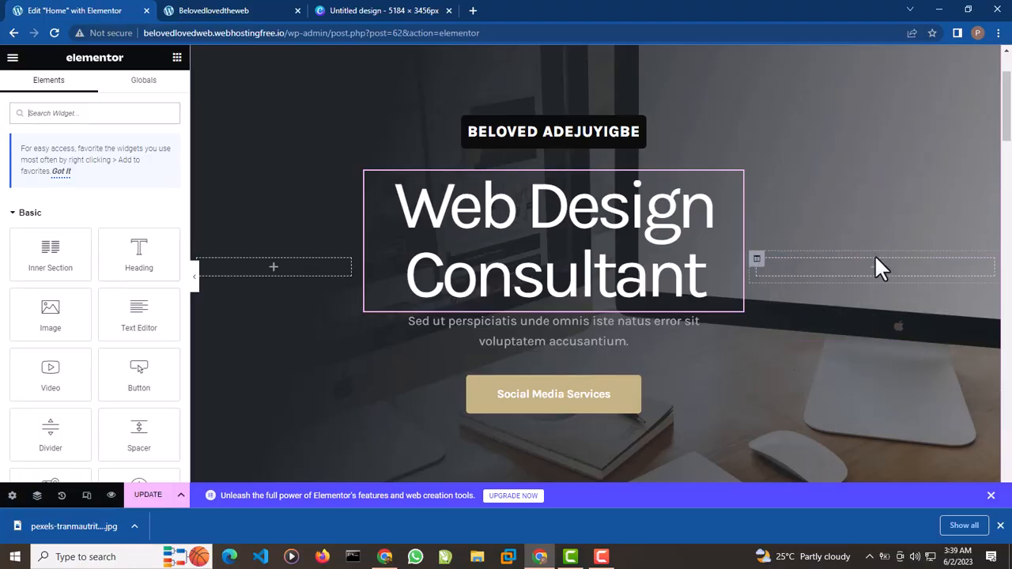
# Step: Delete the two empty columns on either side of the hero heading so its column spans the section
pyautogui.click(743, 242)
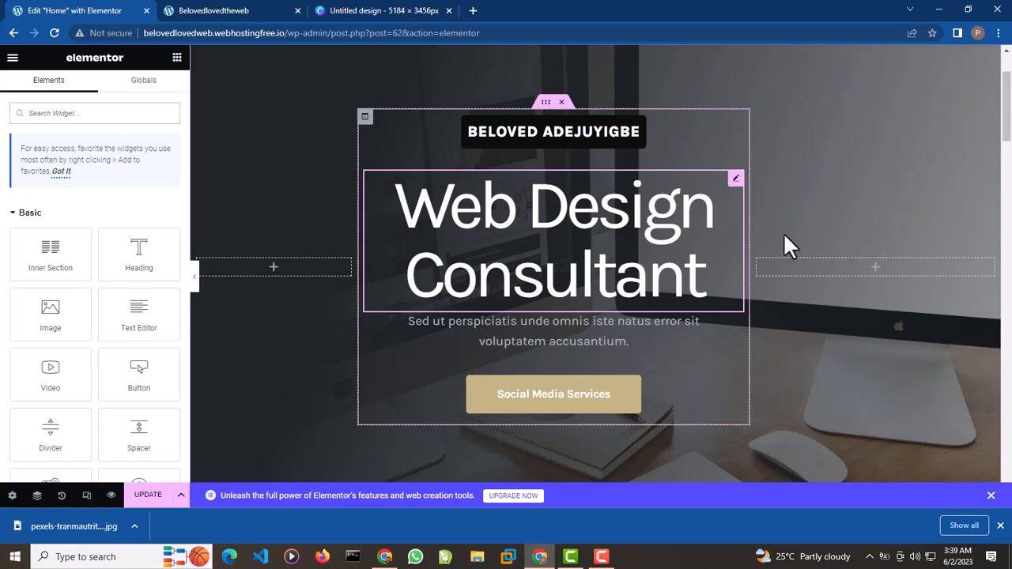
pyautogui.click(333, 276)
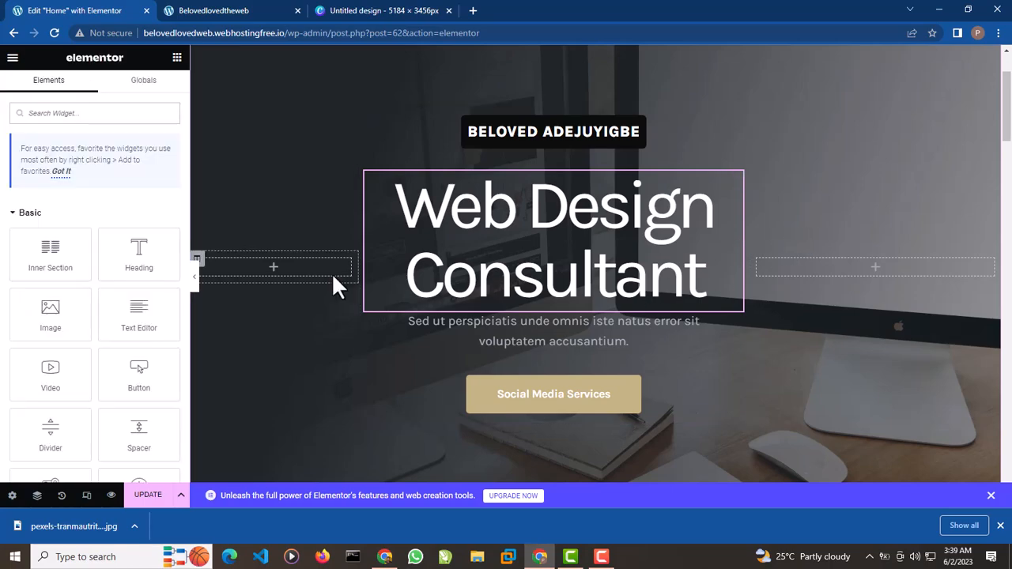
pyautogui.rightClick(331, 275)
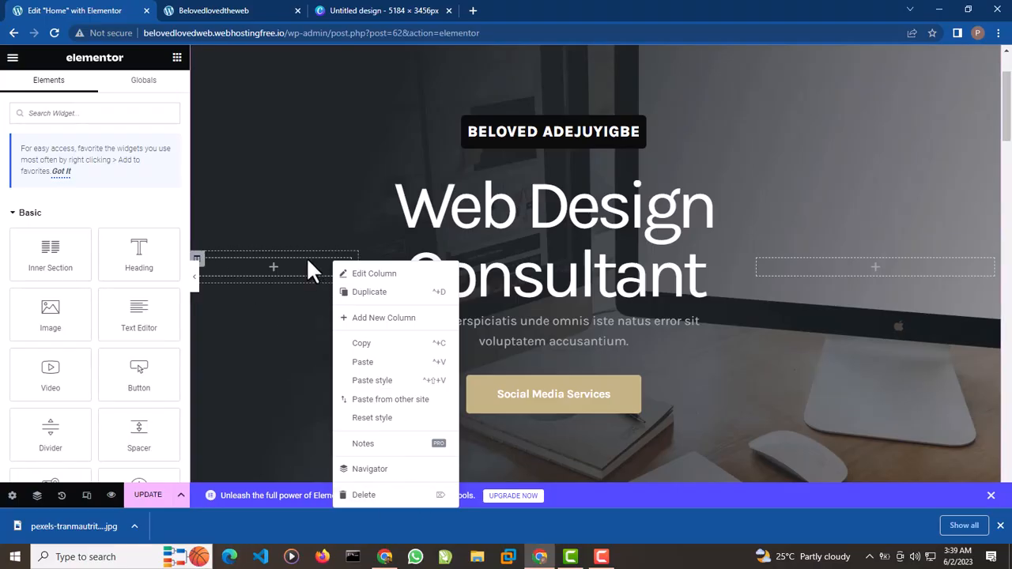
pyautogui.click(364, 495)
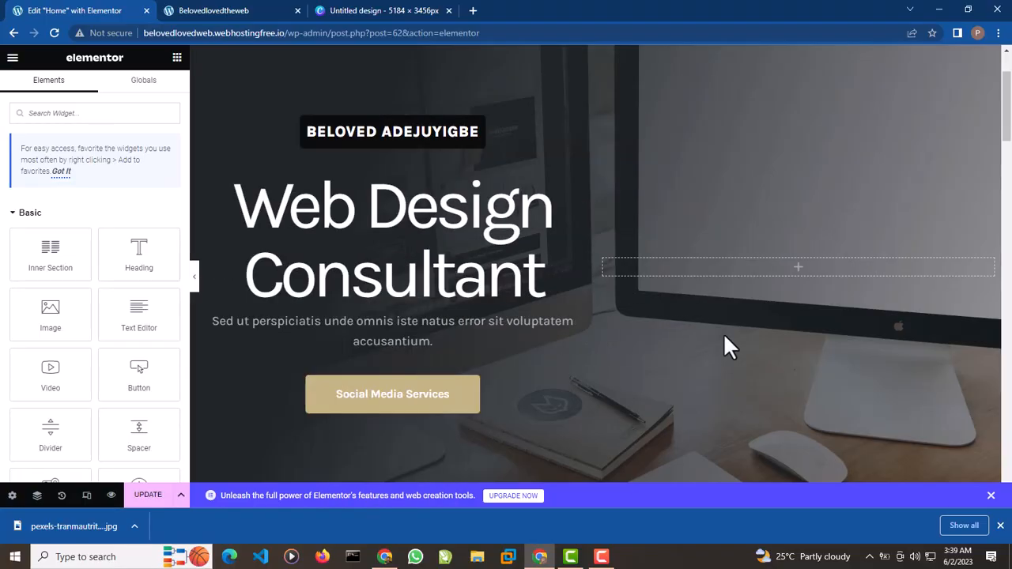
pyautogui.rightClick(825, 271)
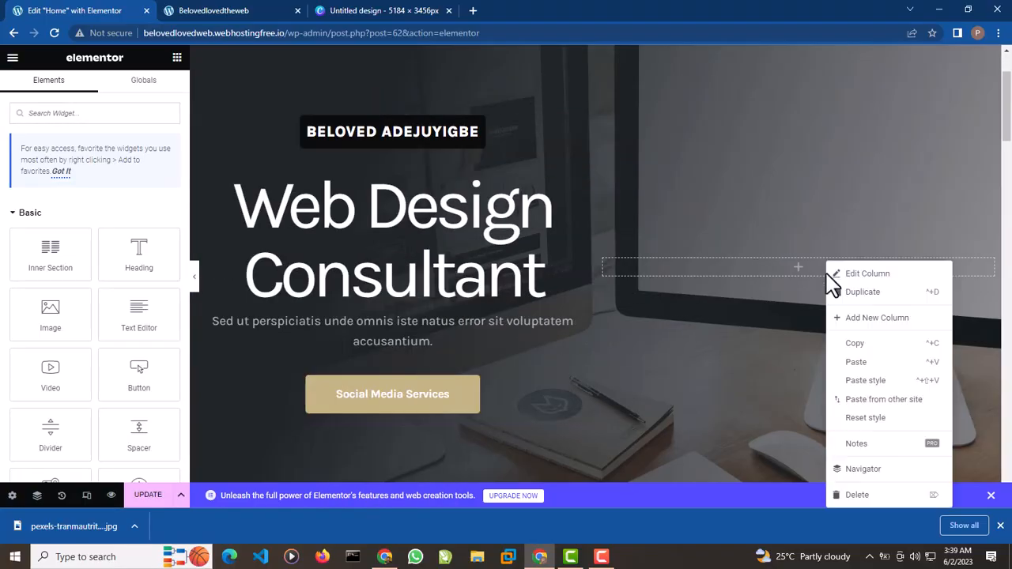
pyautogui.click(860, 492)
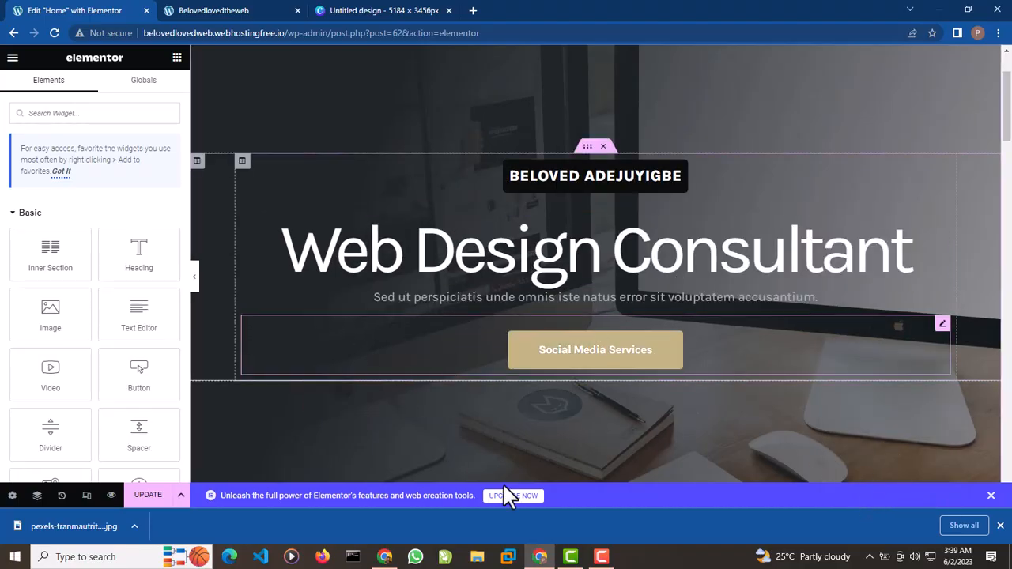
# Step: Break the hero heading over two lines, with "Consultant" on the second line
pyautogui.click(622, 264)
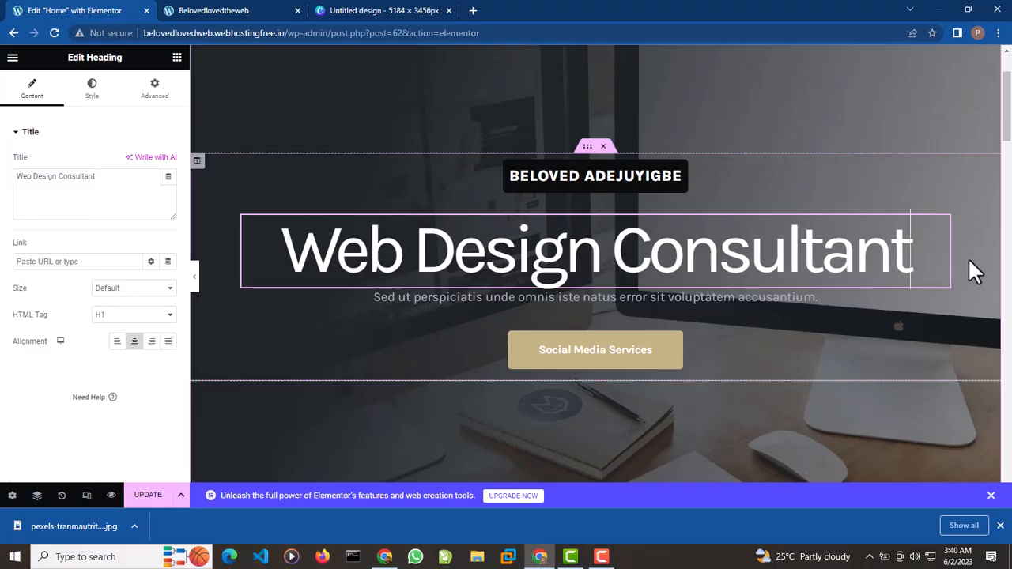
pyautogui.moveTo(795, 280)
pyautogui.mouseDown()
pyautogui.moveTo(764, 278)
pyautogui.moveTo(788, 271)
pyautogui.mouseUp()
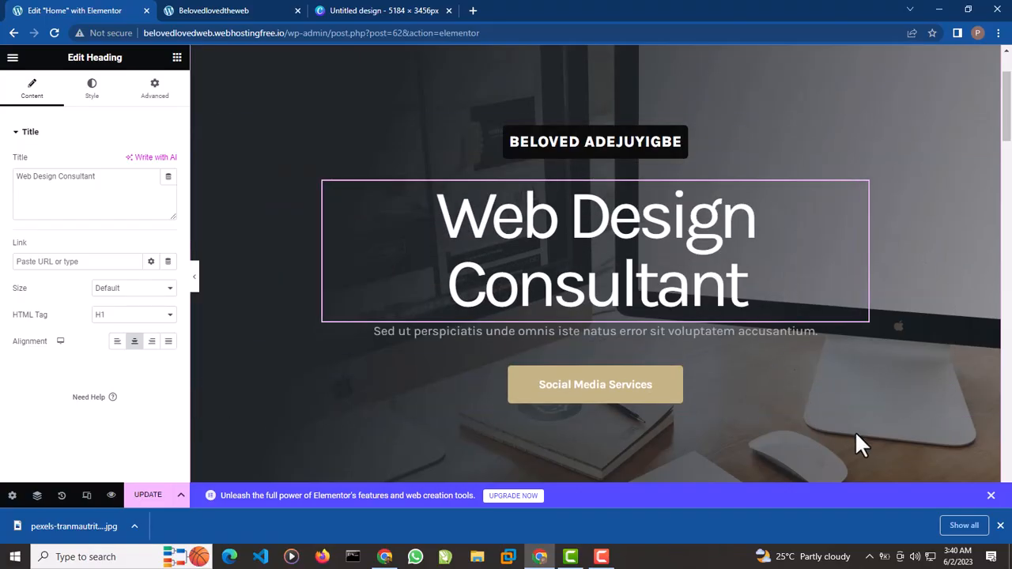
pyautogui.scroll(-1, 424, 252)
pyautogui.scroll(1, 427, 285)
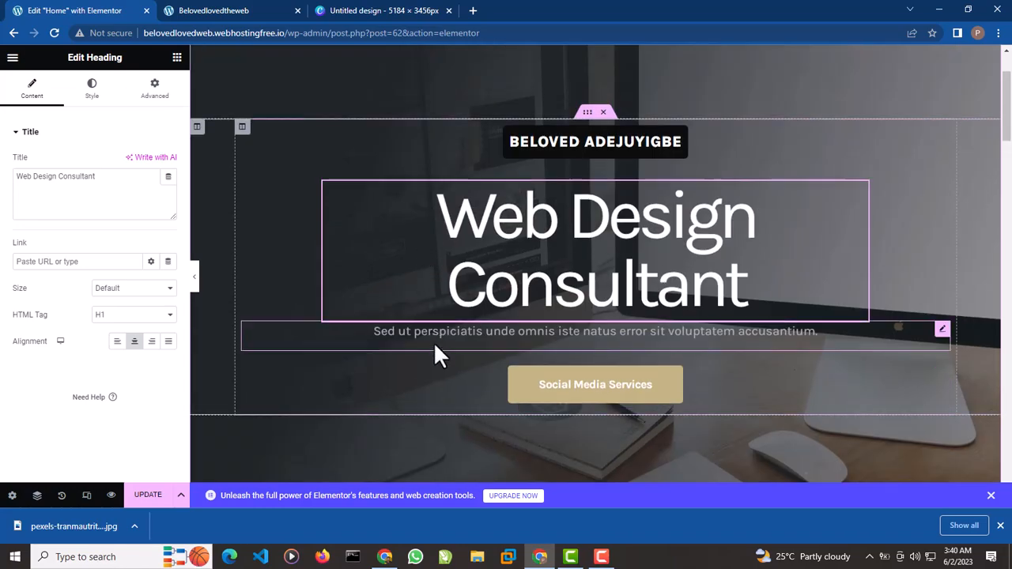
# Step: Replace the placeholder text below the hero heading with "I am an ICT Consultant and Tech Instructor" and open its style and advanced settings
pyautogui.click(434, 342)
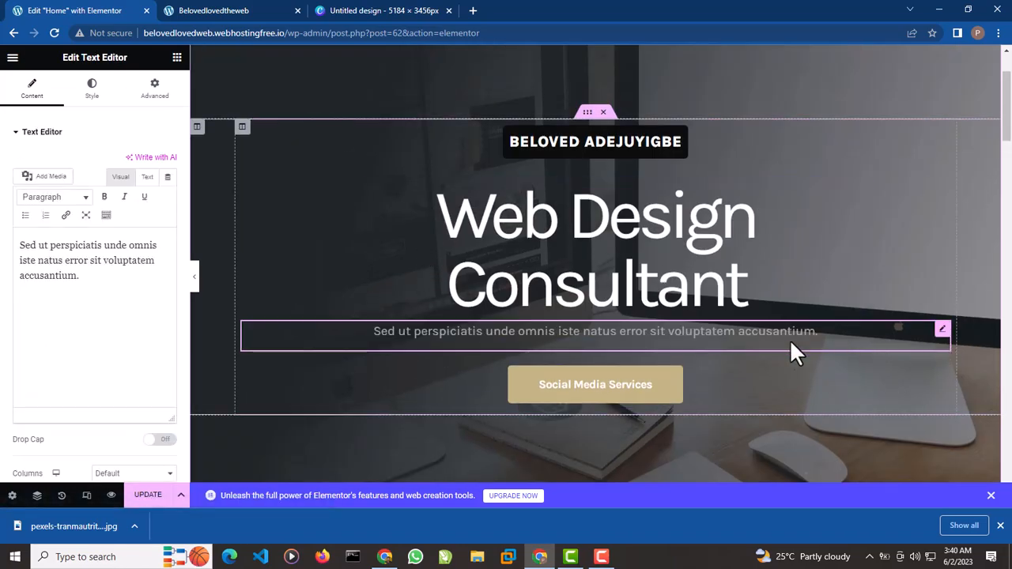
pyautogui.moveTo(826, 335); pyautogui.dragTo(760, 340)
pyautogui.moveTo(760, 340); pyautogui.dragTo(664, 340)
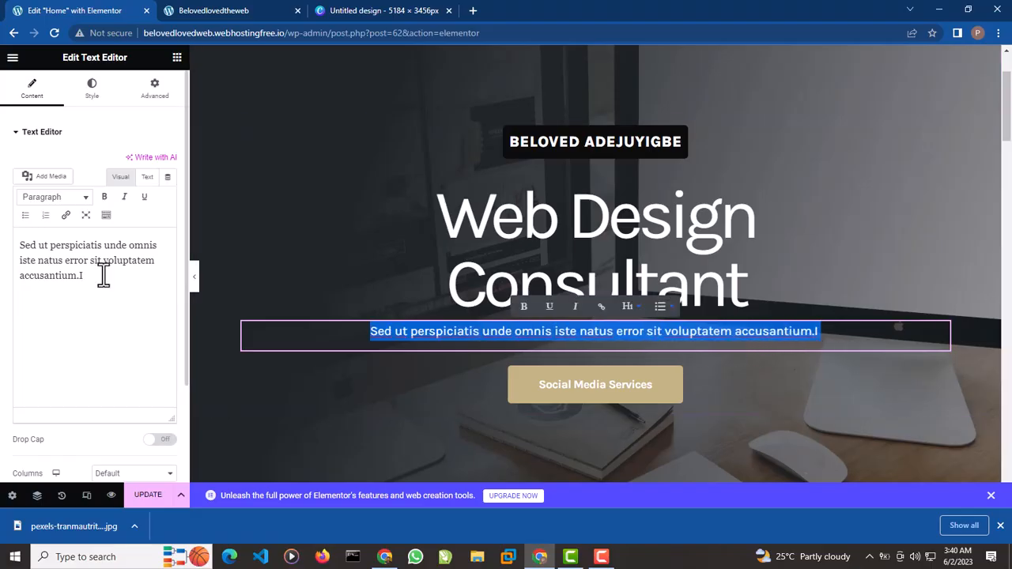
pyautogui.moveTo(104, 275); pyautogui.dragTo(3, 243)
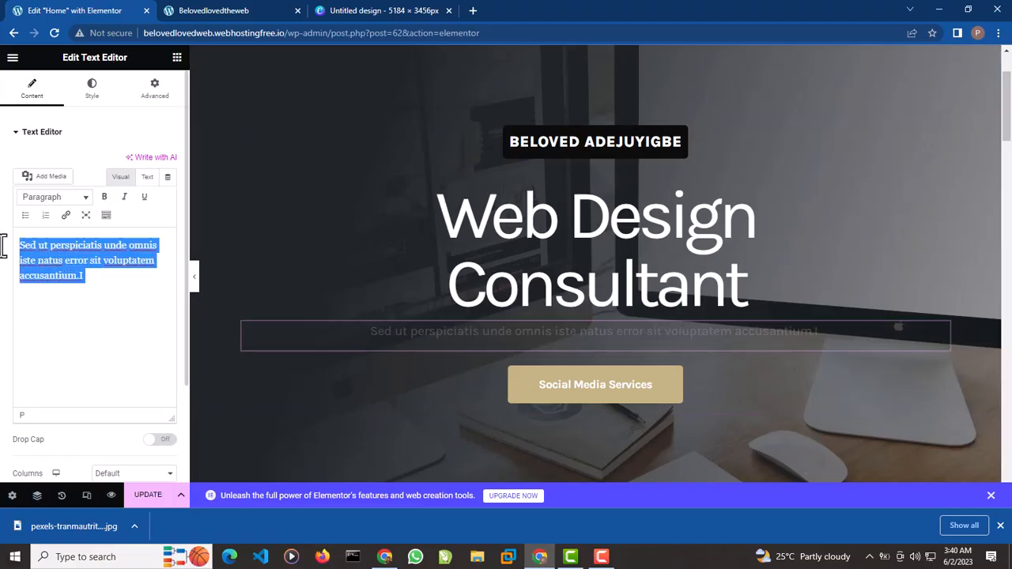
pyautogui.write('I am an')
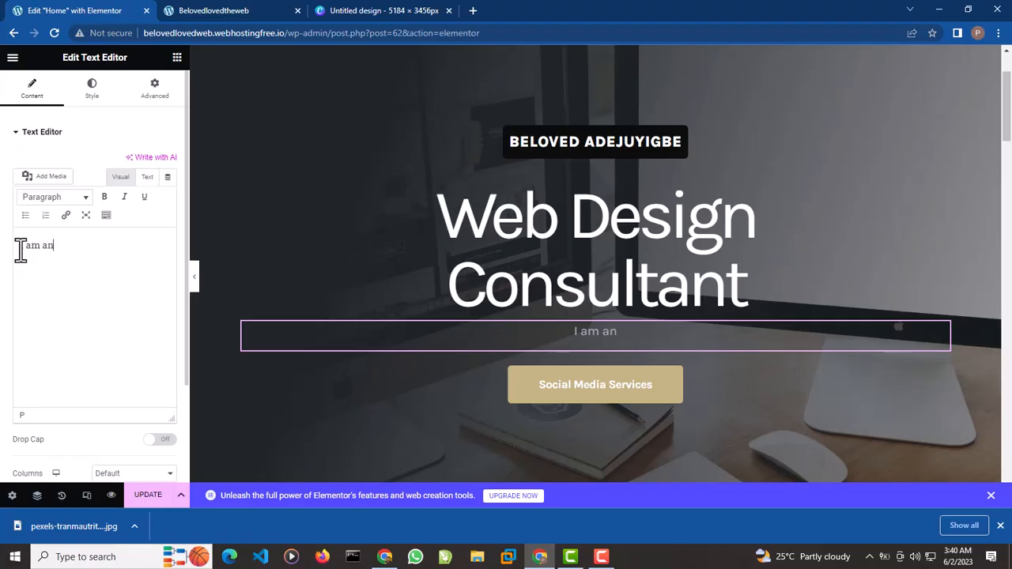
pyautogui.write(' ICT Consulta')
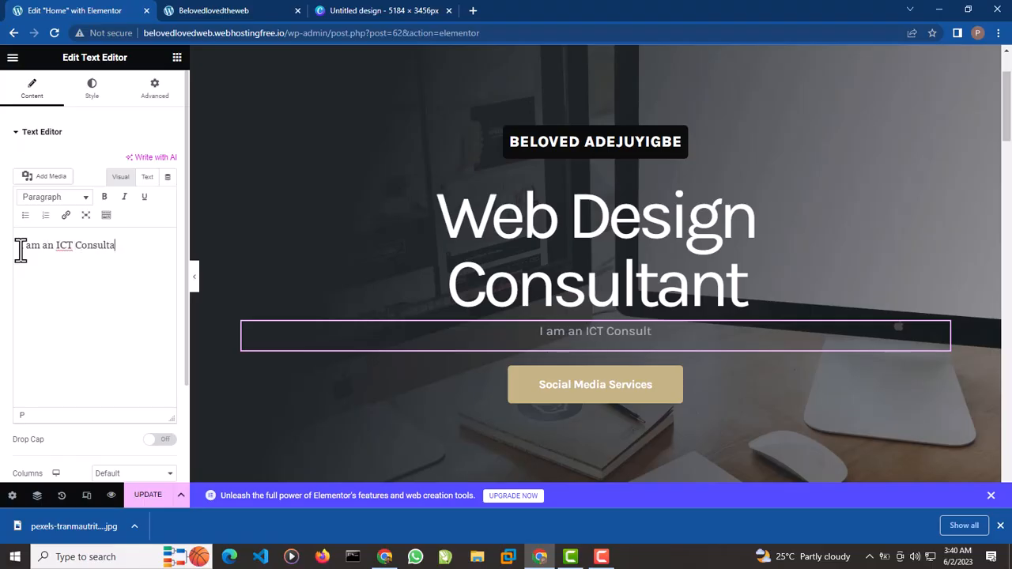
pyautogui.write('nt and ')
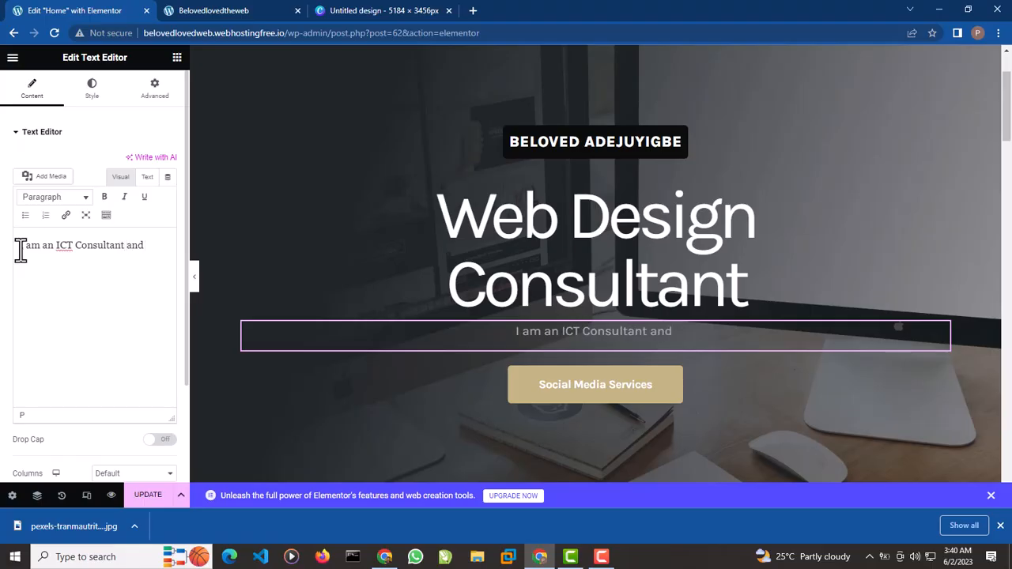
pyautogui.write('Tech Ins')
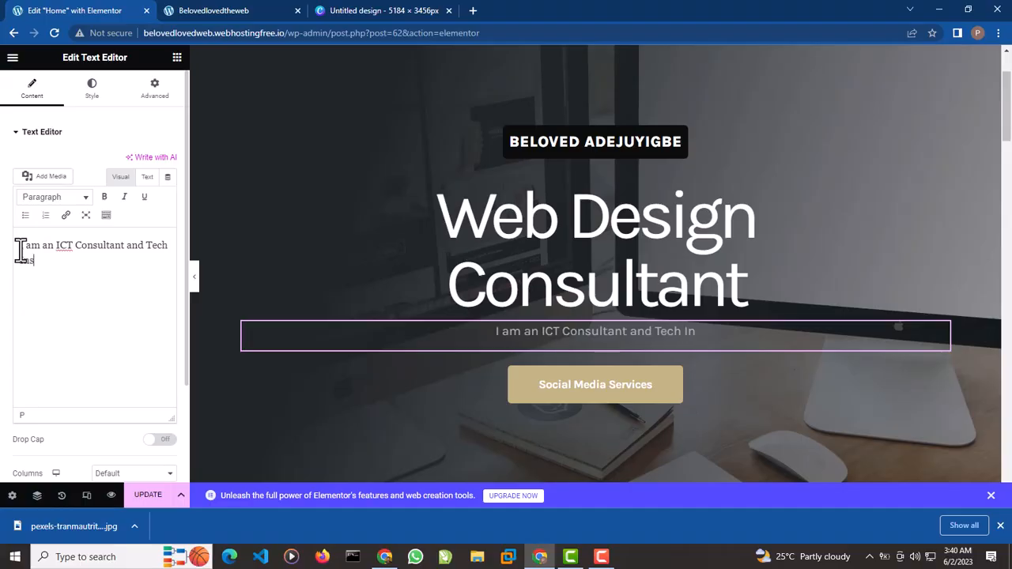
pyautogui.write('tructor')
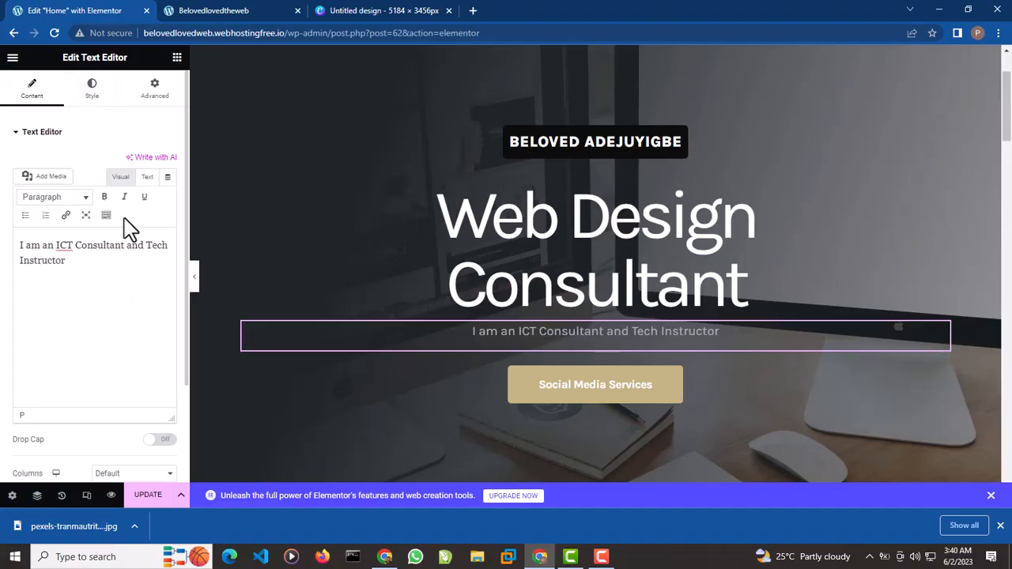
pyautogui.click(89, 101)
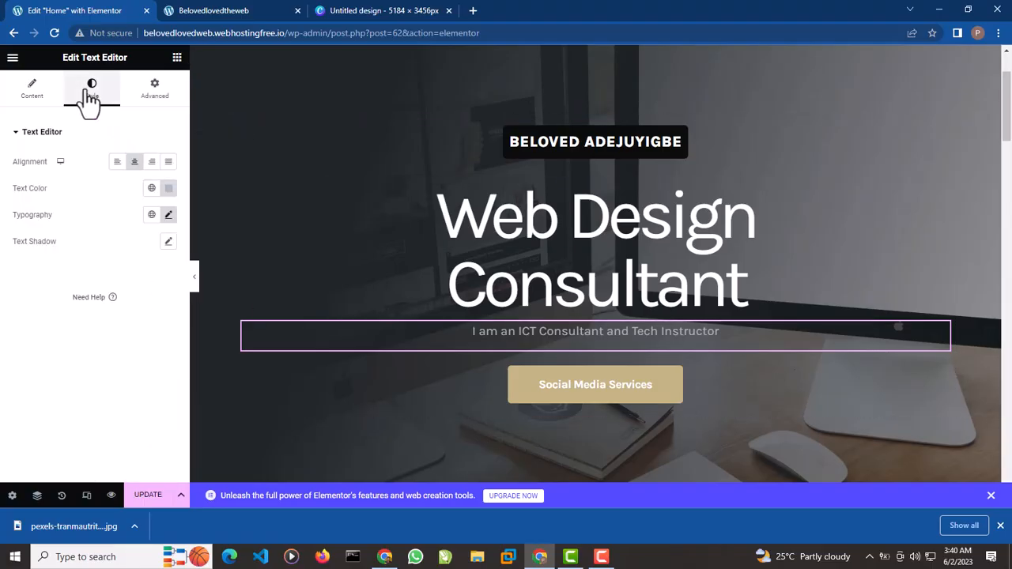
pyautogui.click(155, 100)
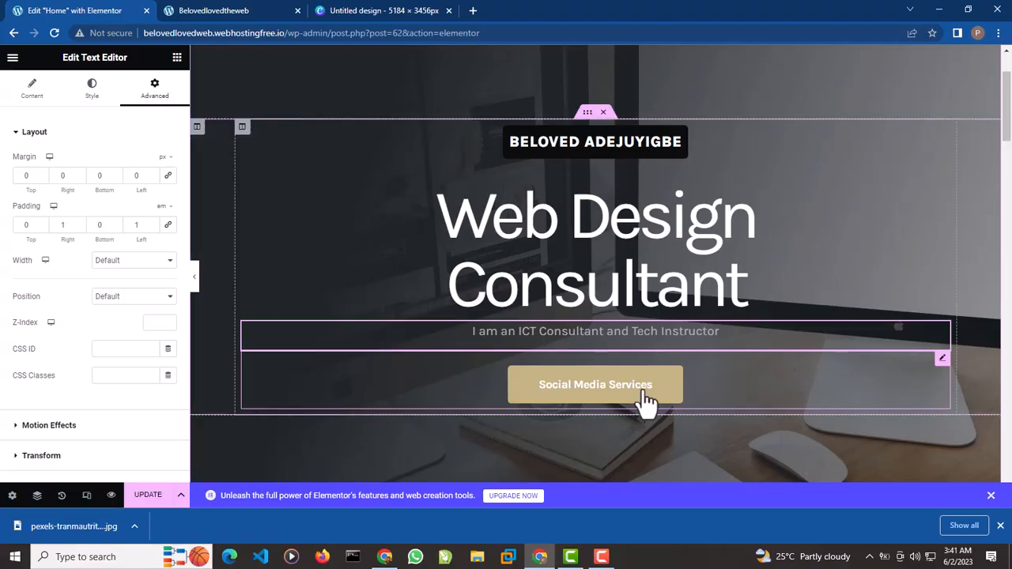
# Step: Change the hero button's text from "Social Media Services" to "Contact Me"
pyautogui.click(942, 362)
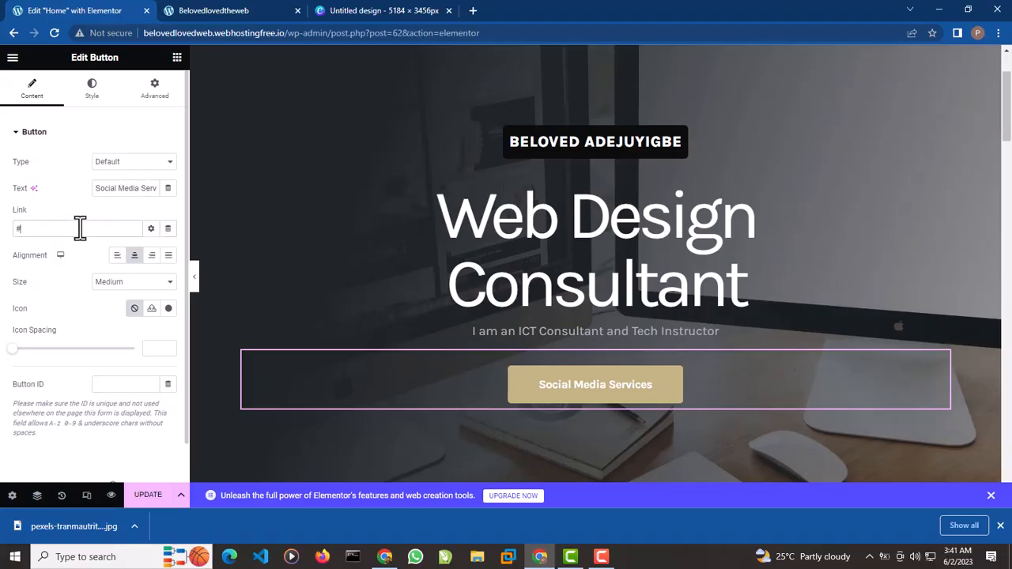
pyautogui.tripleClick(146, 189)
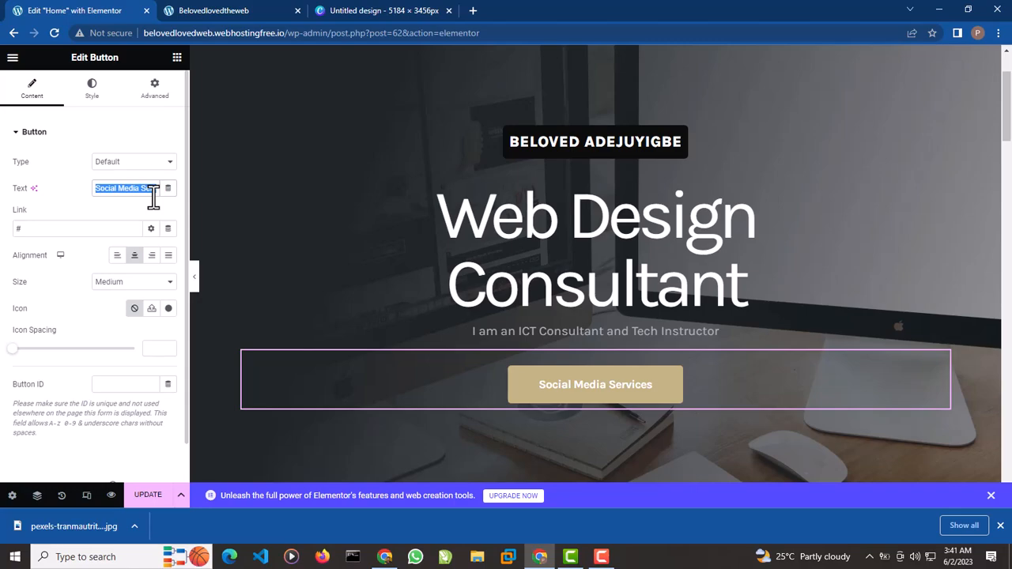
pyautogui.write('Conta')
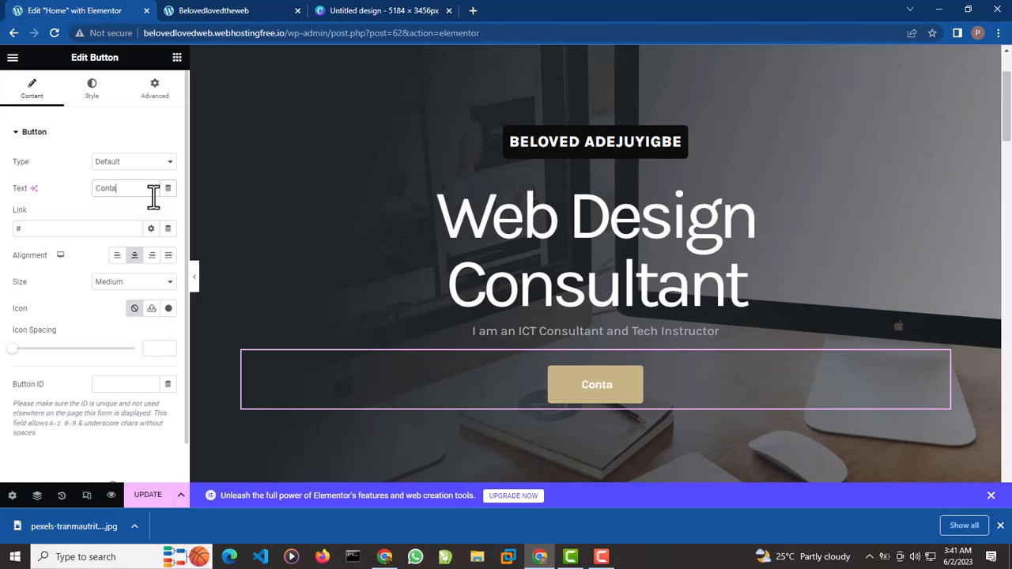
pyautogui.write('ct')
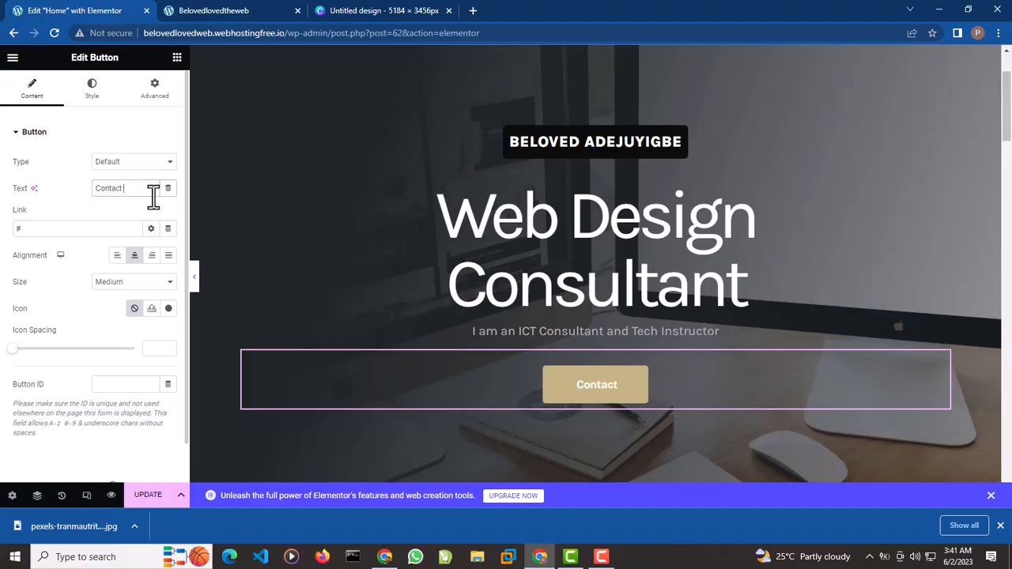
pyautogui.write(' Me')
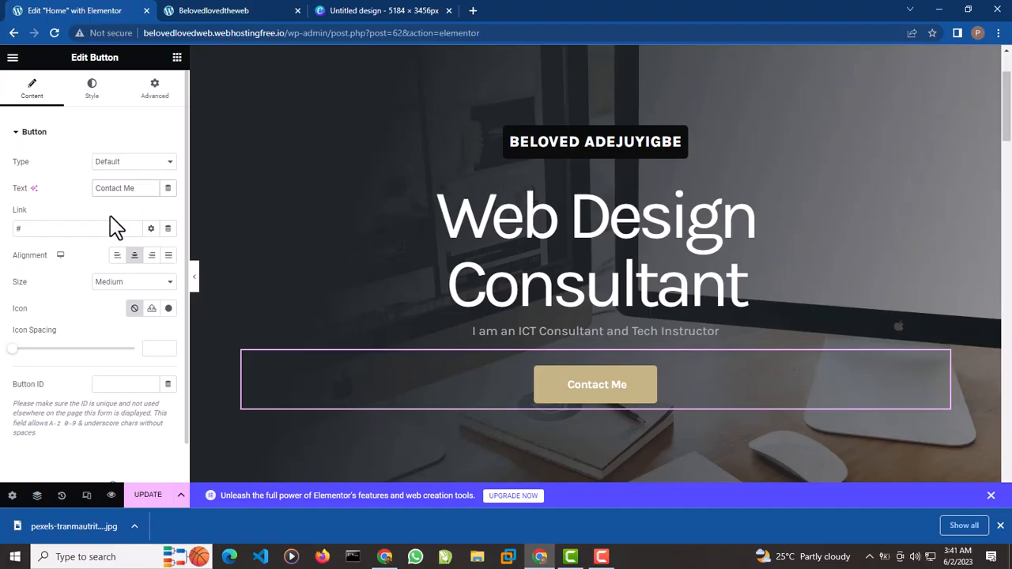
# Step: Set the hero button's link to the site owner's e-mail address
pyautogui.click(56, 230)
pyautogui.click(39, 228)
pyautogui.hotkey('ctrl', 'v')
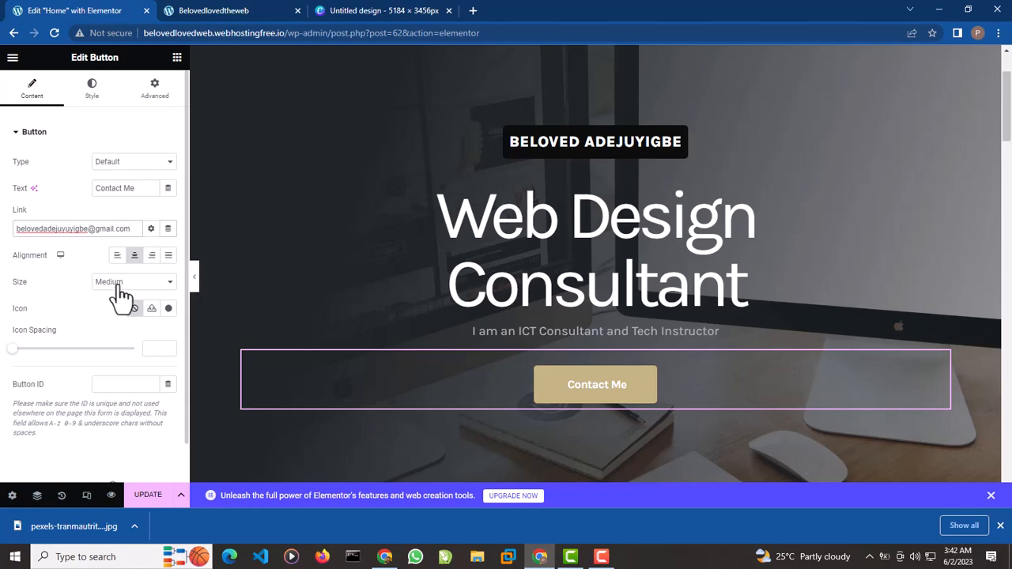
pyautogui.click(119, 289)
pyautogui.click(121, 293)
# Step: Change the "Contact Me" button's background color to the red #DA1935
pyautogui.click(98, 98)
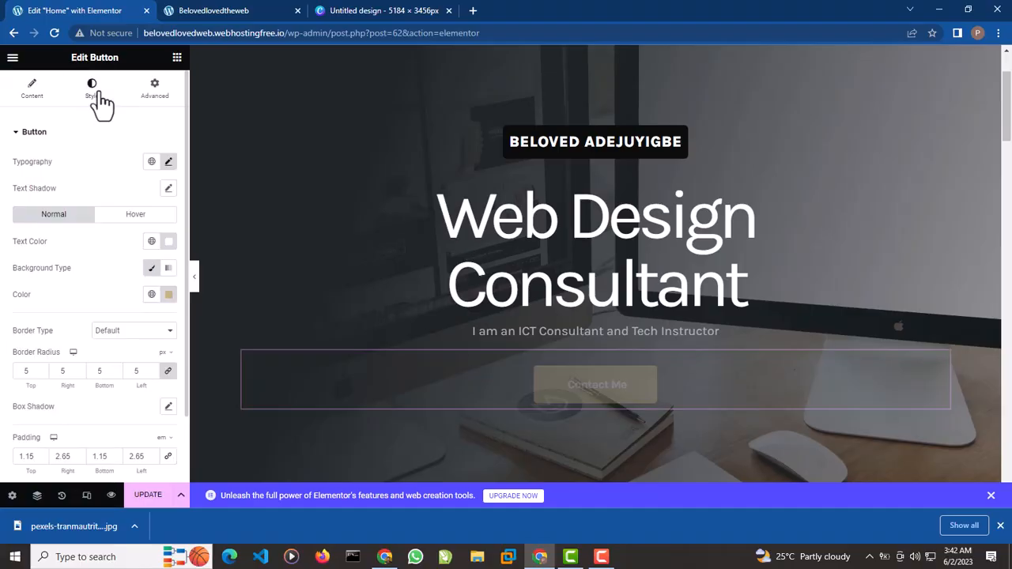
pyautogui.click(168, 296)
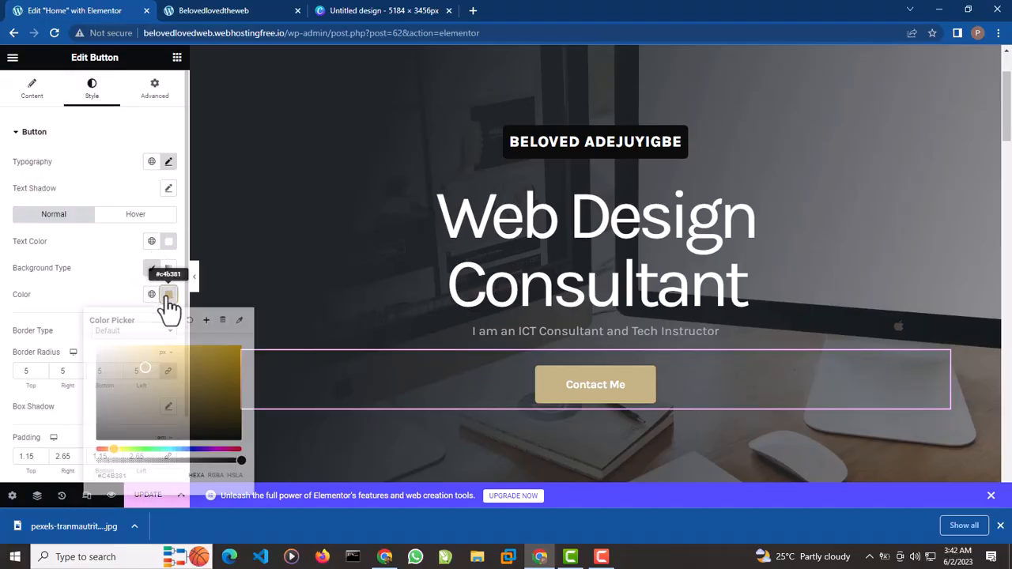
pyautogui.click(123, 456)
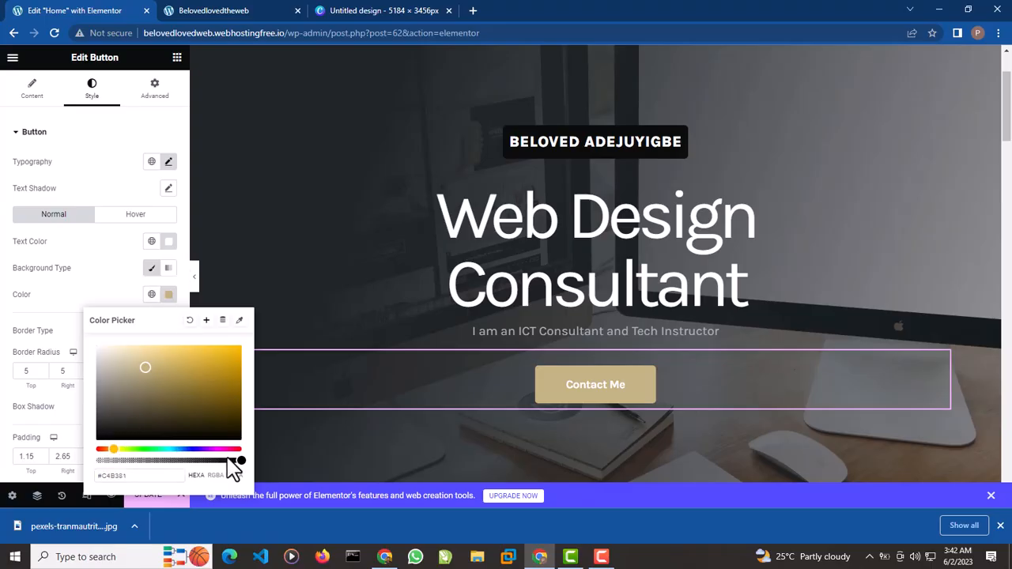
pyautogui.click(236, 449)
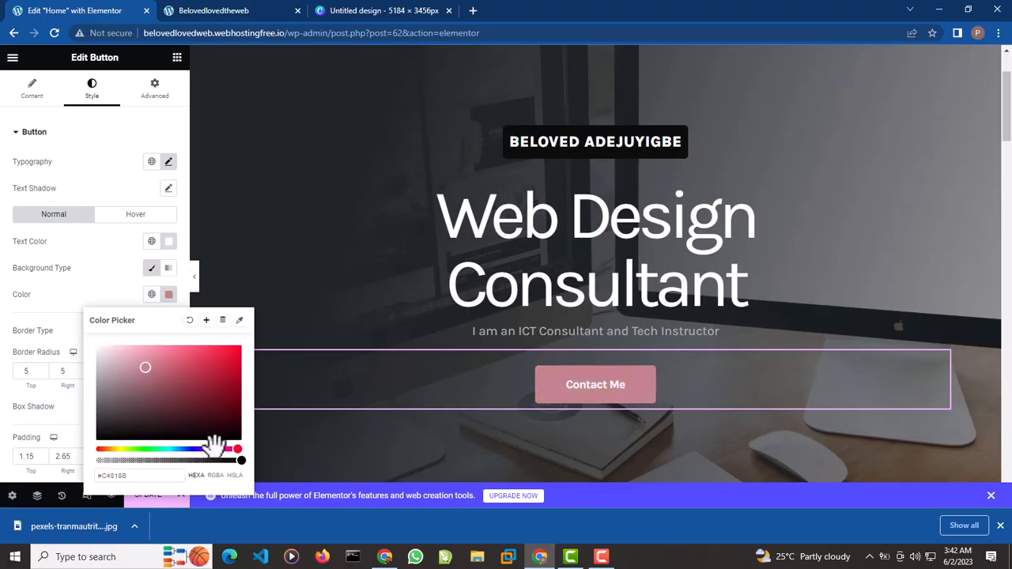
pyautogui.click(186, 383)
pyautogui.click(222, 371)
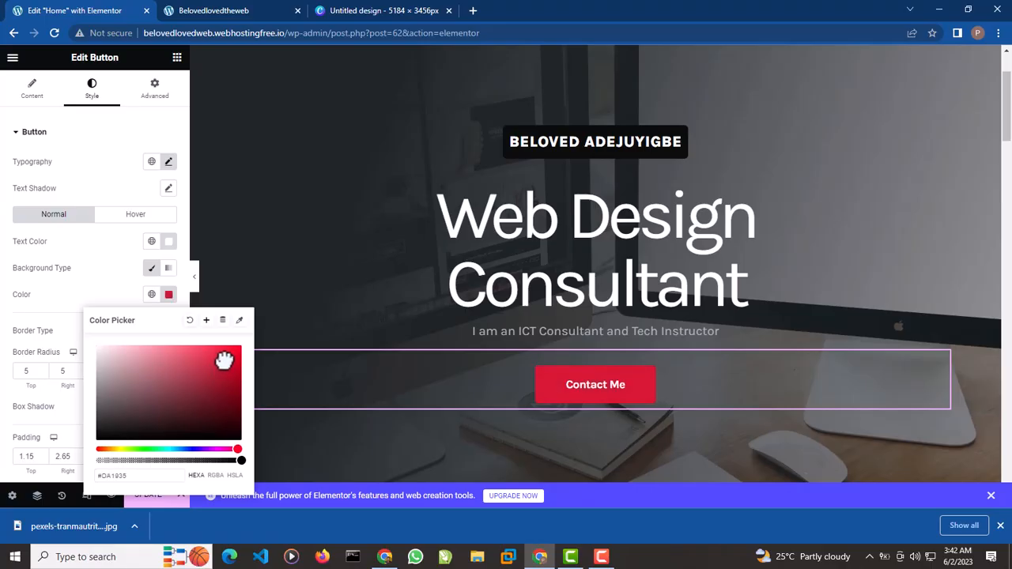
pyautogui.click(118, 188)
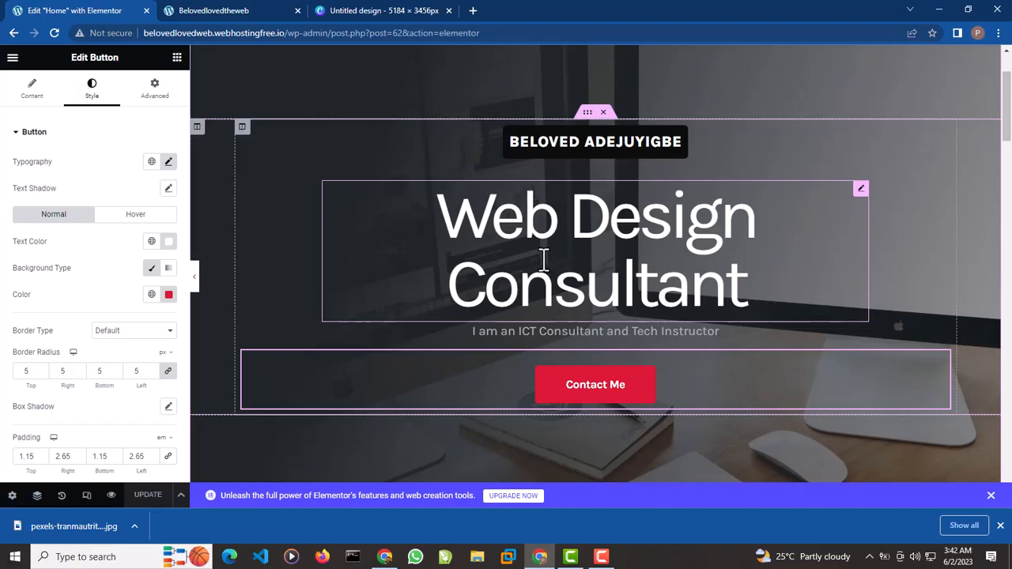
# Step: Look over the edited hero section and the "About Me" section with its video image below it
pyautogui.scroll(-1, 186, 273)
pyautogui.scroll(-4, 576, 351)
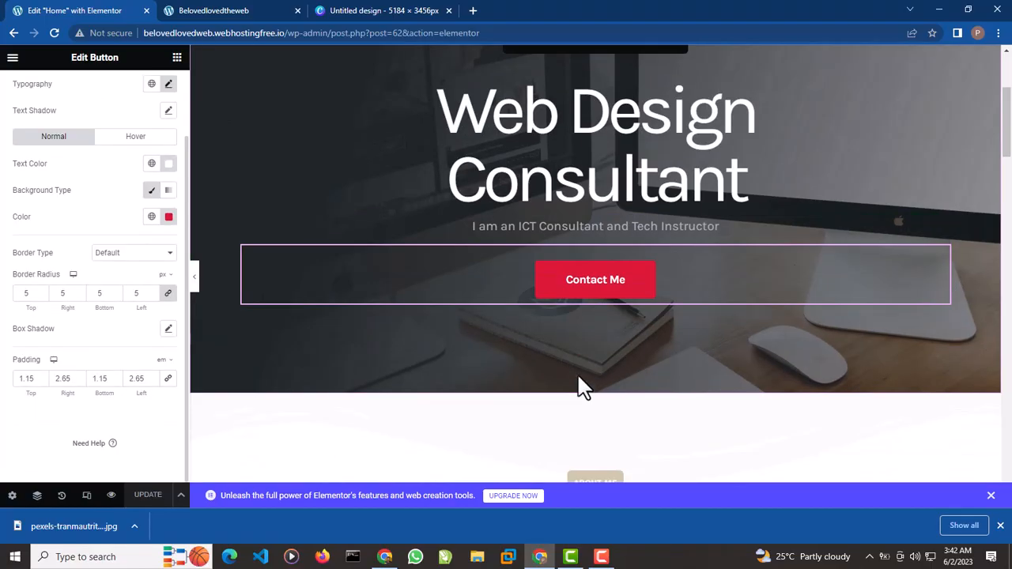
pyautogui.scroll(3, 589, 356)
pyautogui.scroll(3, 565, 301)
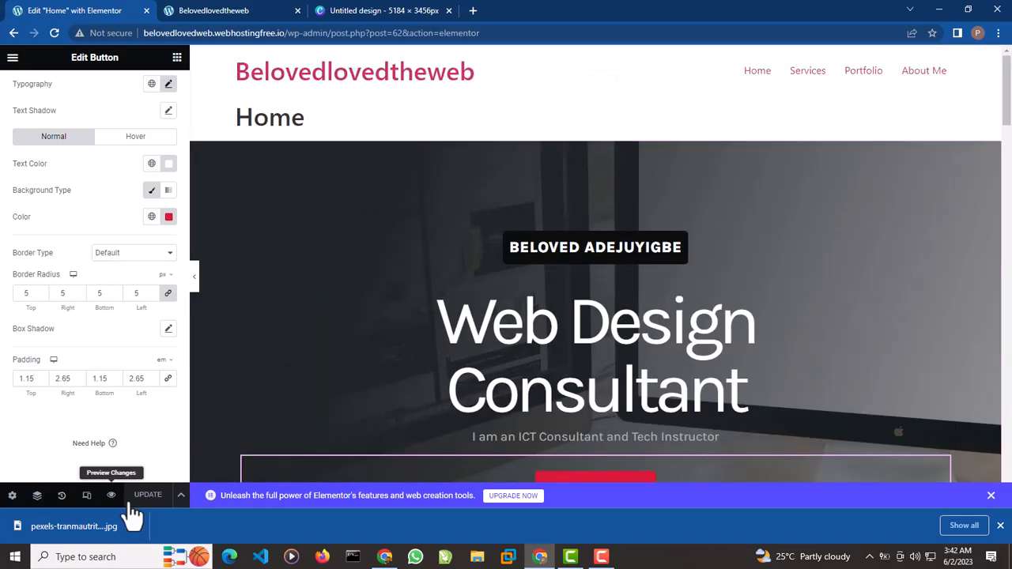
pyautogui.scroll(-4, 436, 317)
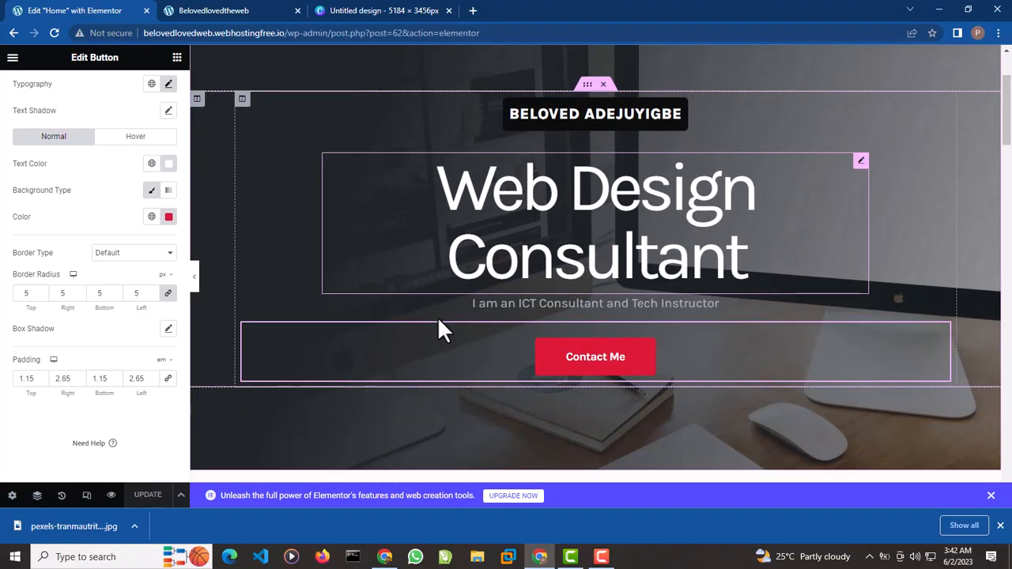
pyautogui.scroll(-3, 443, 330)
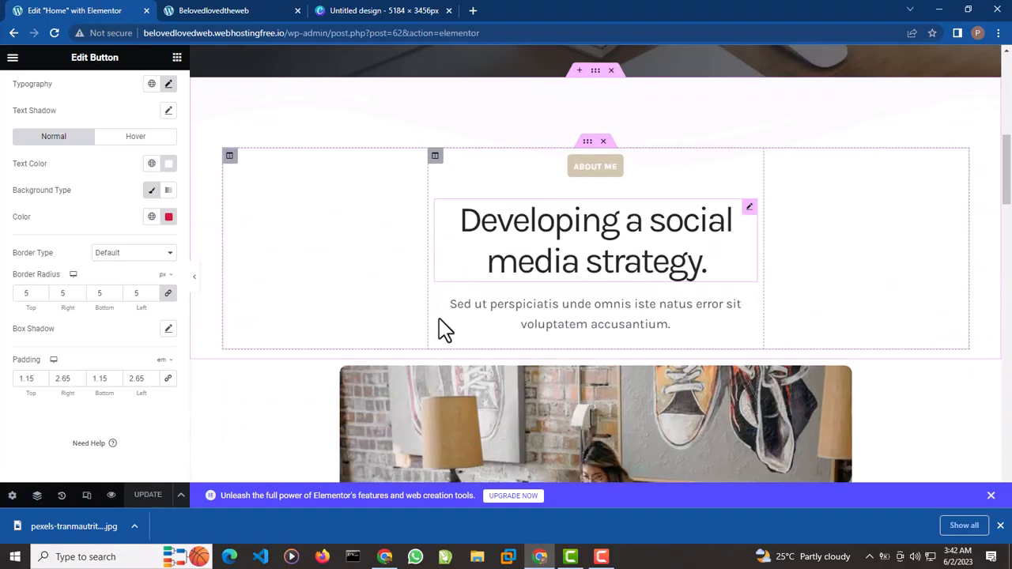
pyautogui.scroll(-1, 442, 330)
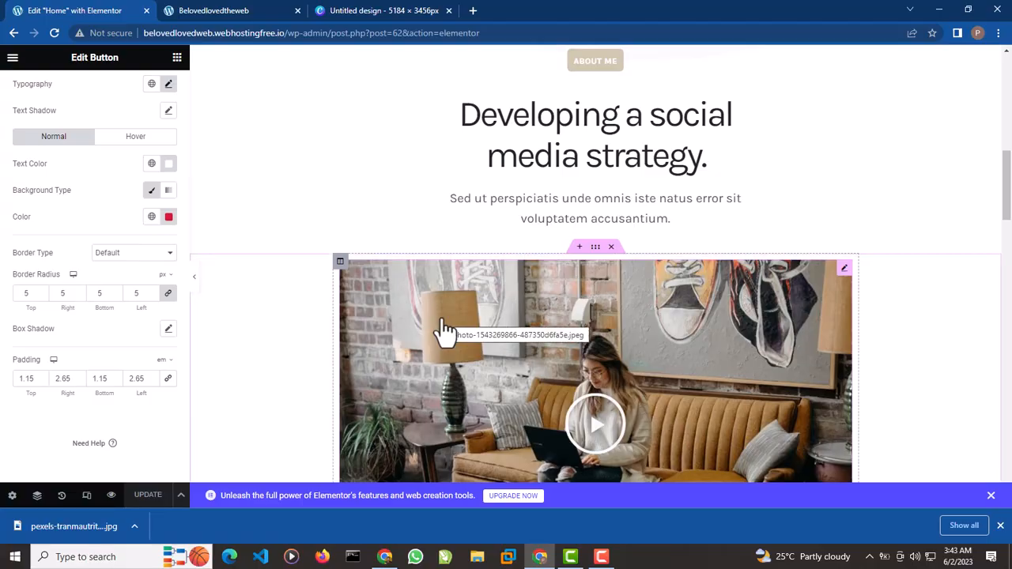
pyautogui.scroll(1, 524, 332)
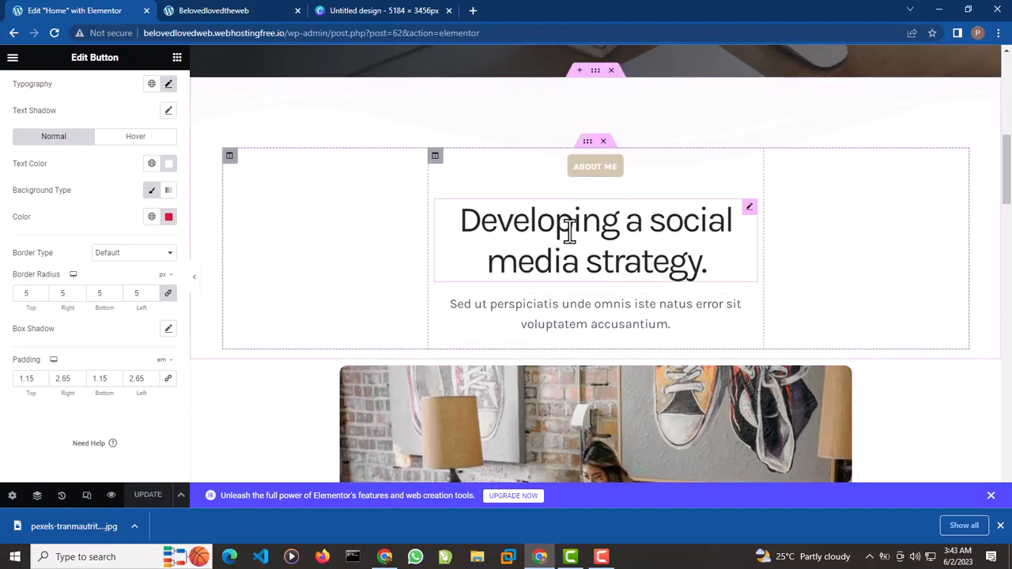
pyautogui.scroll(-1, 625, 277)
pyautogui.scroll(-4, 627, 283)
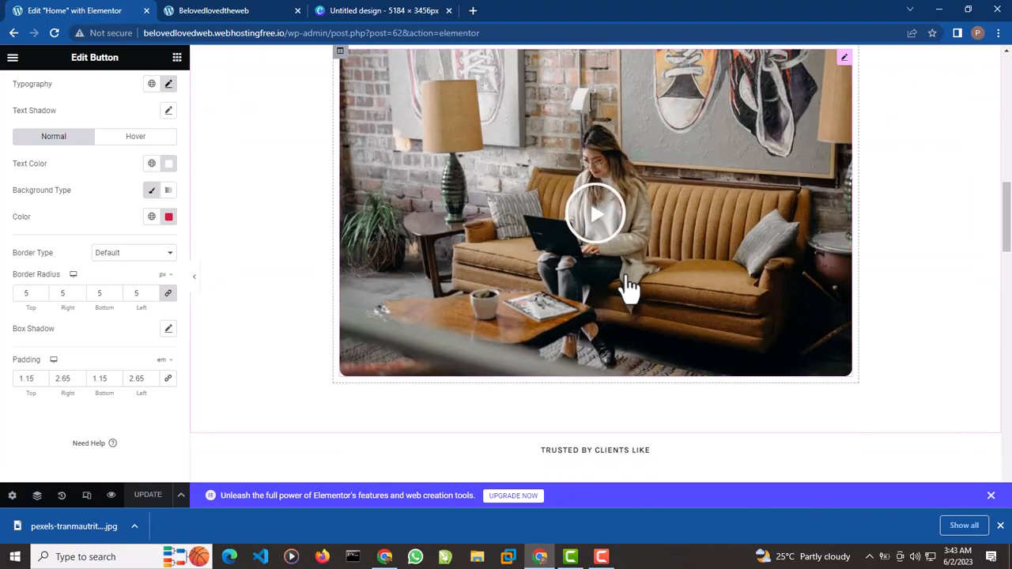
# Step: Set the content width of the inner section around the "About Me" heading to Full Width
pyautogui.scroll(1, 630, 278)
pyautogui.scroll(4, 629, 269)
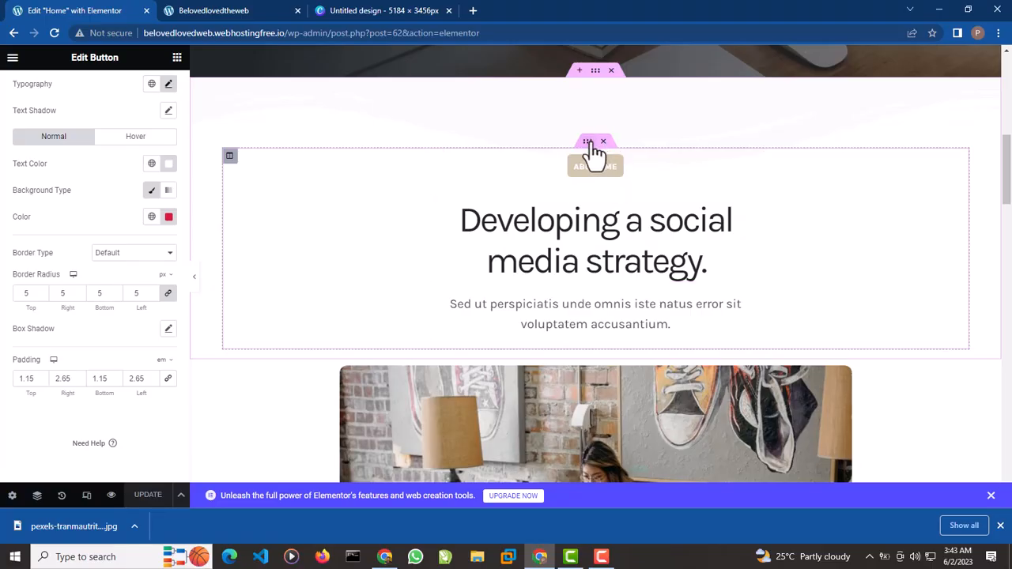
pyautogui.click(587, 143)
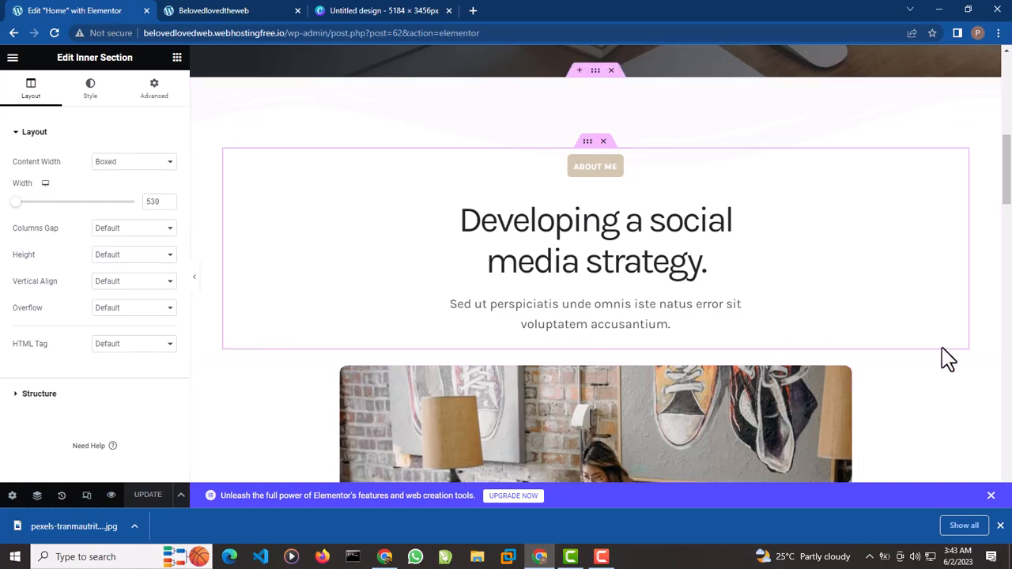
pyautogui.click(130, 176)
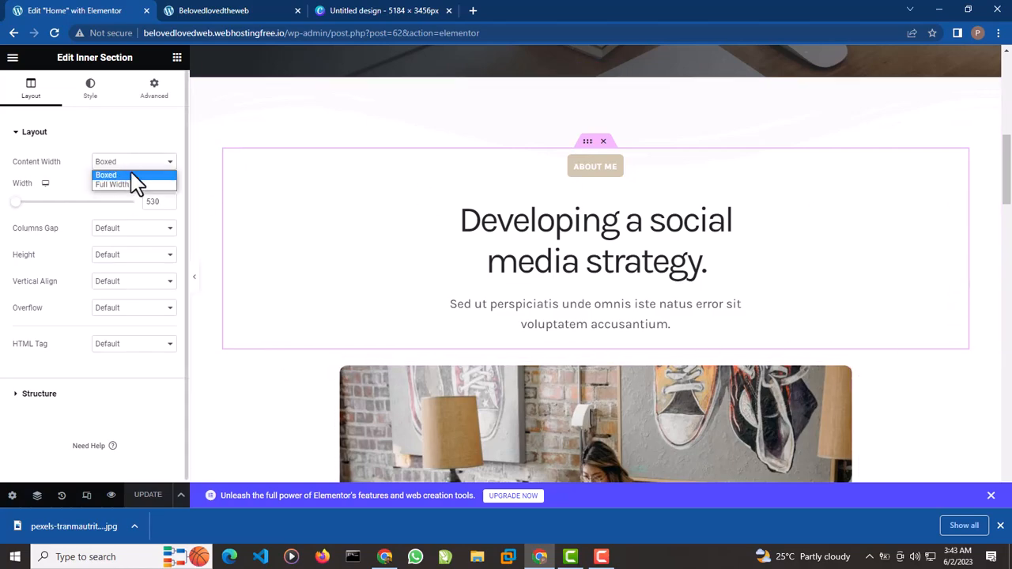
pyautogui.click(132, 182)
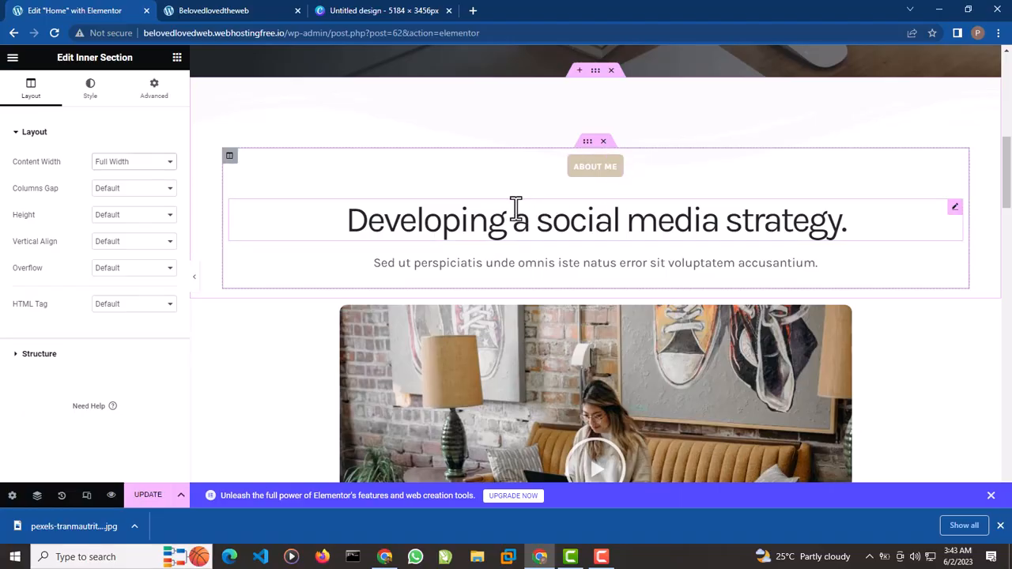
# Step: Review the "About Me" inner section's background, background overlay, margin and padding settings
pyautogui.click(92, 93)
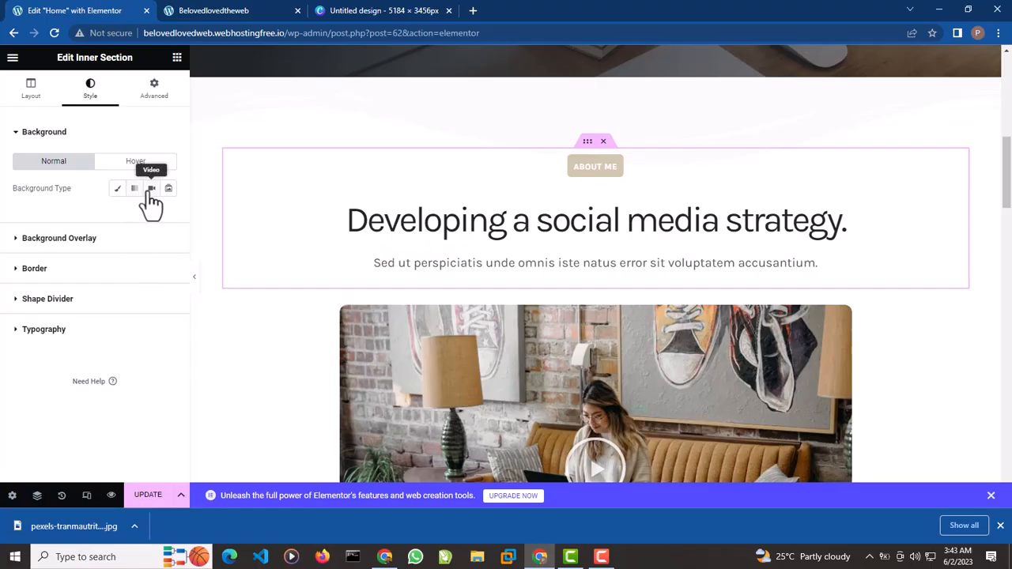
pyautogui.click(16, 242)
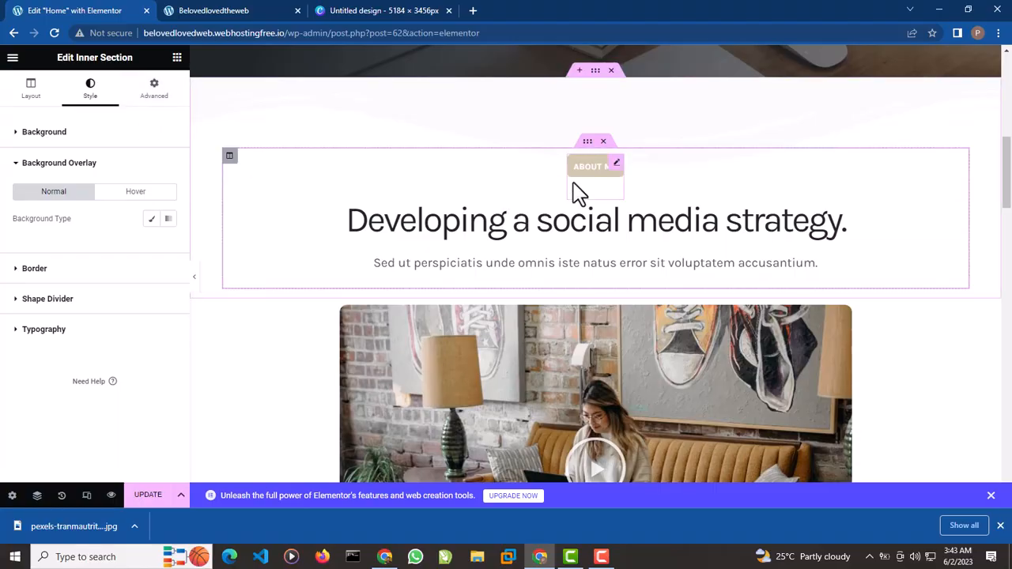
pyautogui.click(153, 90)
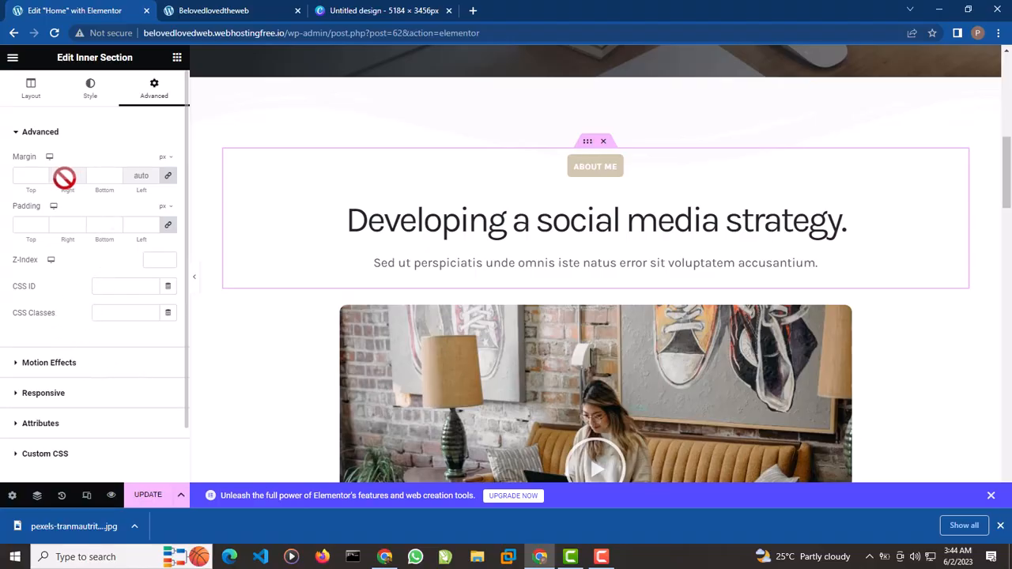
pyautogui.click(35, 107)
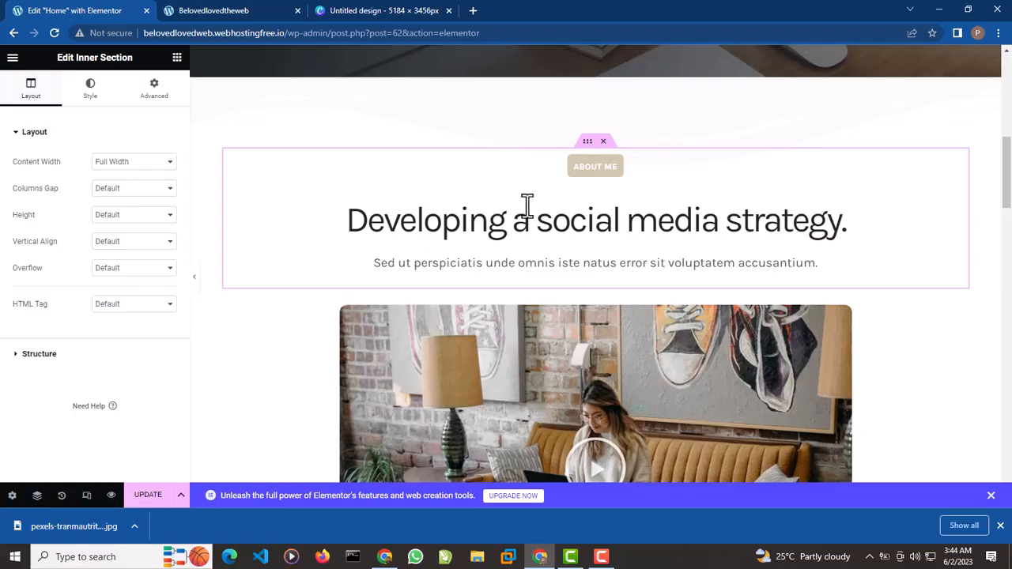
pyautogui.scroll(5, 446, 195)
pyautogui.scroll(-10, 554, 309)
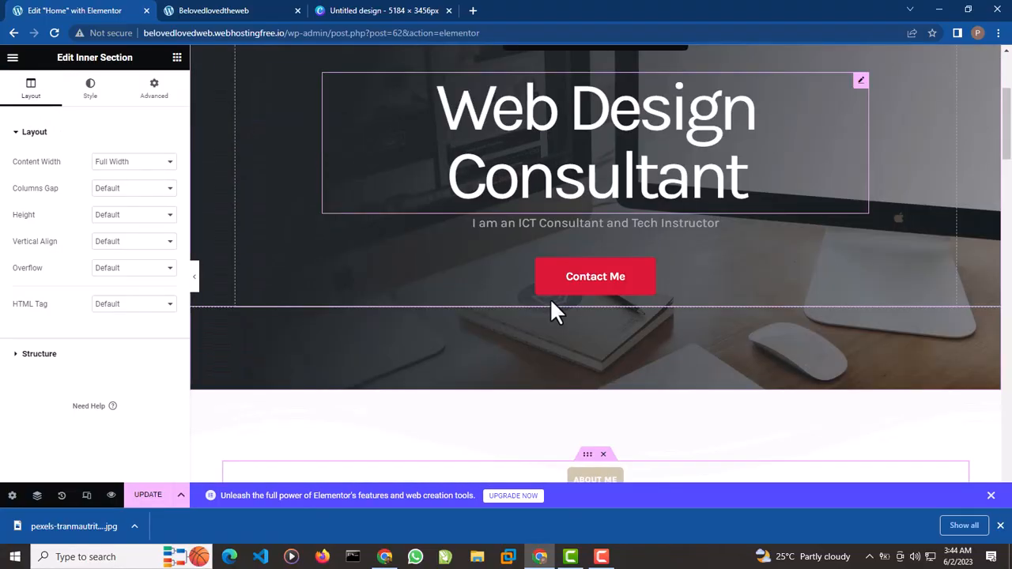
pyautogui.scroll(6, 575, 336)
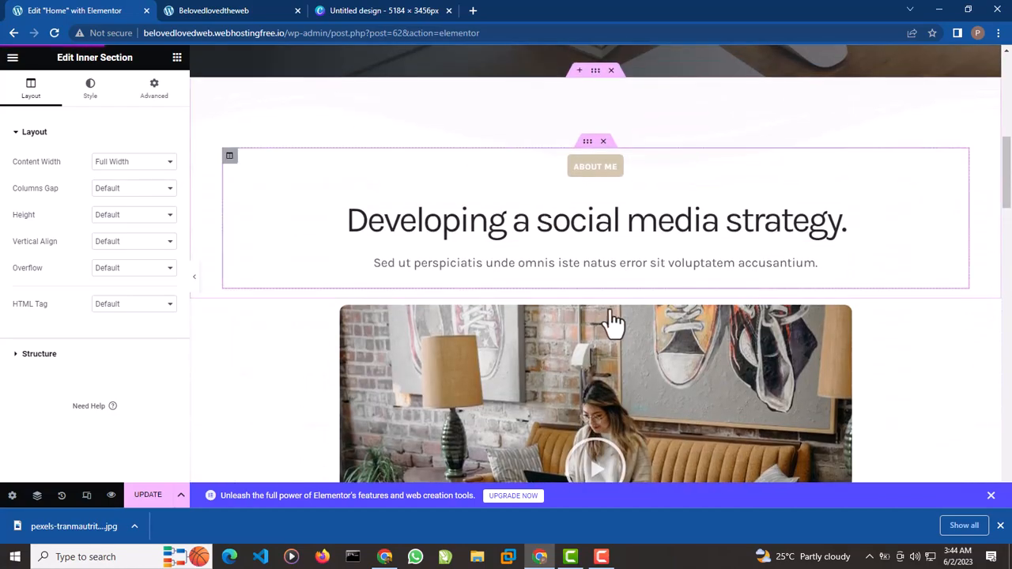
pyautogui.scroll(-1, 594, 355)
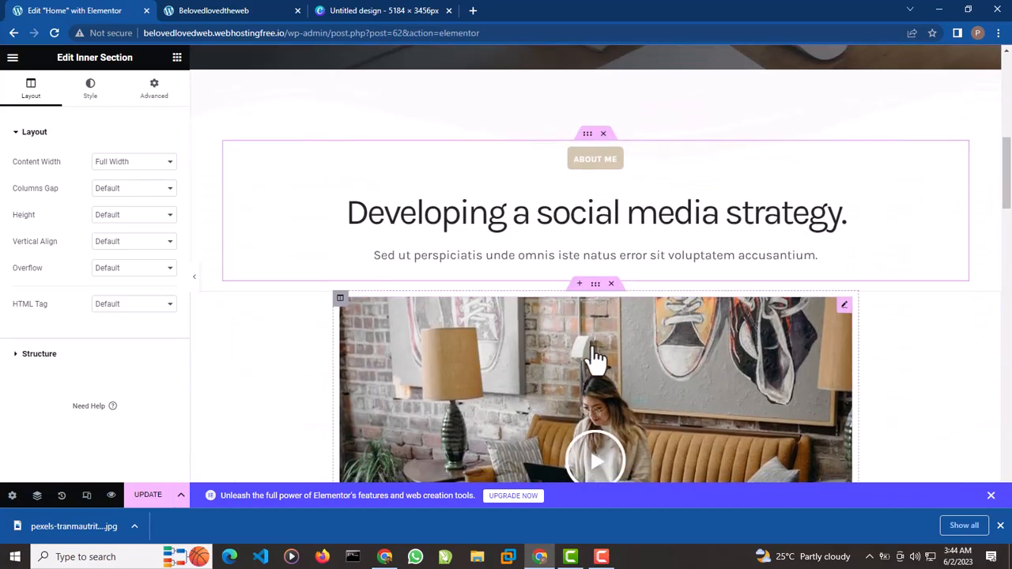
pyautogui.scroll(1, 598, 351)
pyautogui.scroll(1, 599, 352)
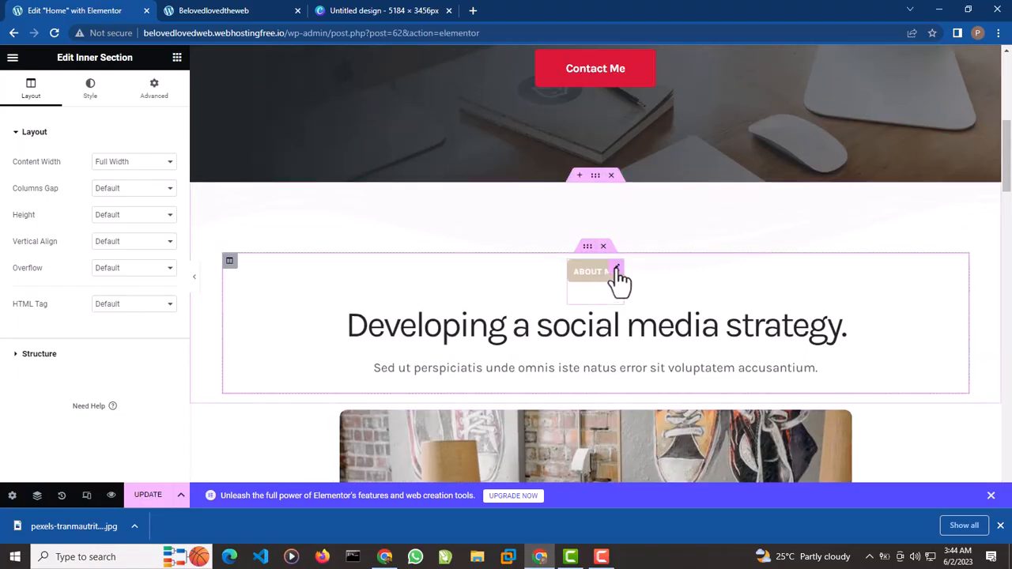
# Step: Change the background color of the "About Me" label heading to the near-black #050400FA
pyautogui.click(616, 272)
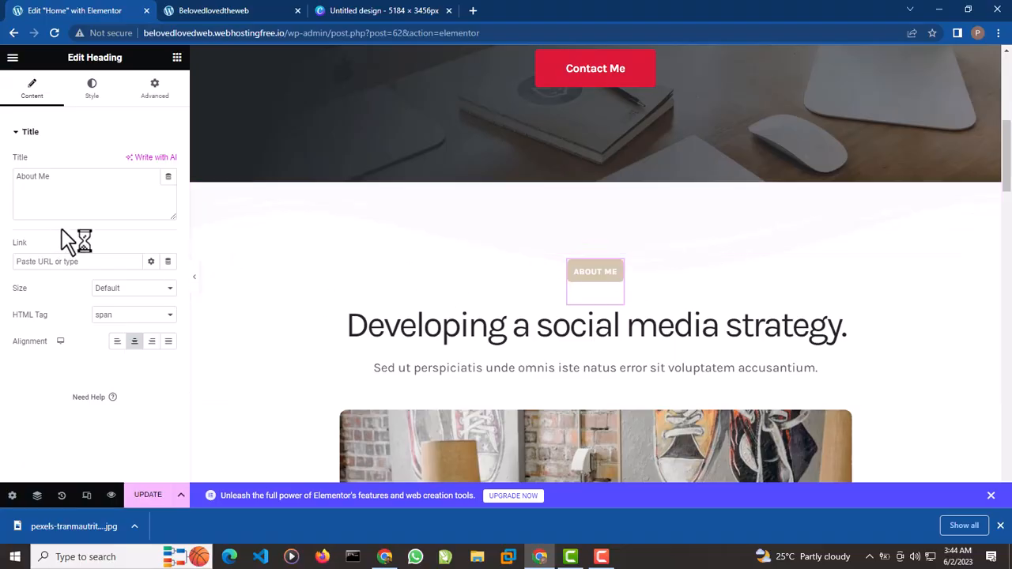
pyautogui.click(93, 99)
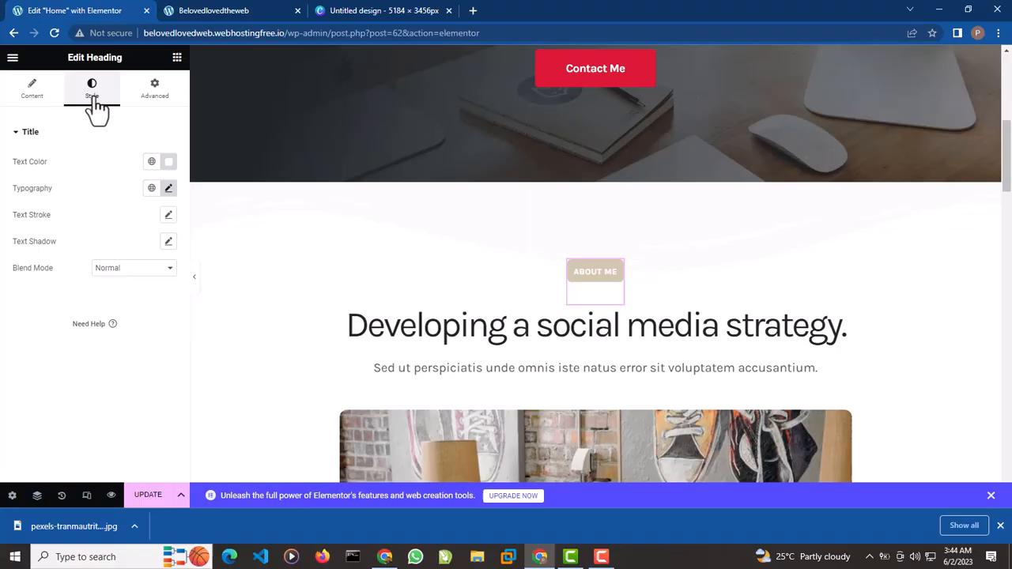
pyautogui.click(152, 101)
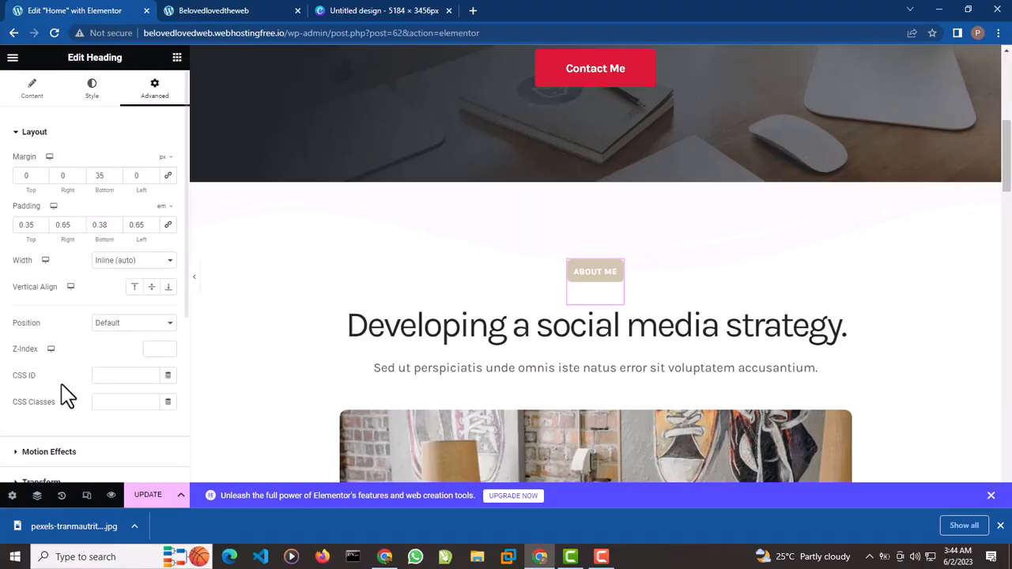
pyautogui.scroll(-3, 95, 395)
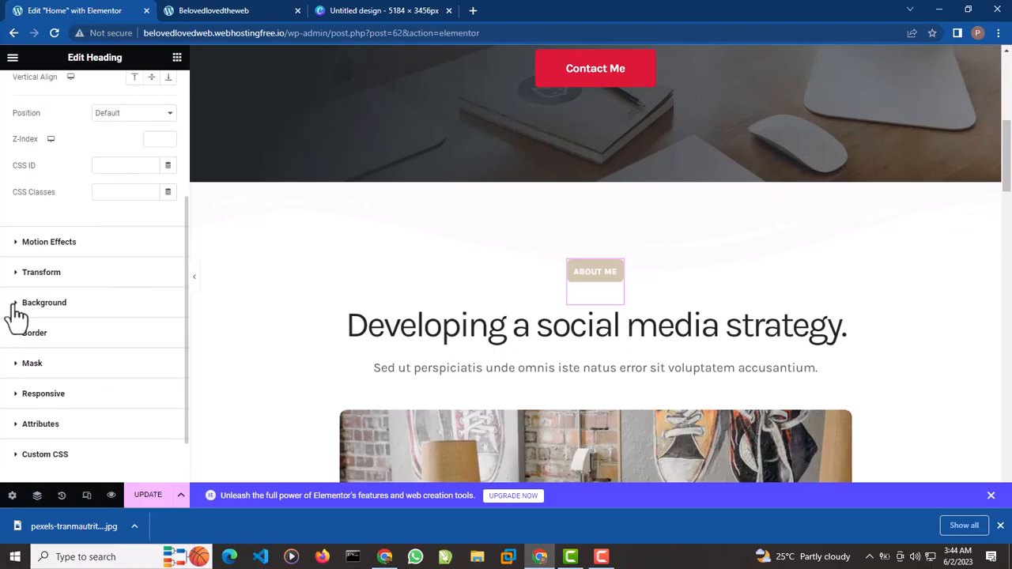
pyautogui.click(44, 312)
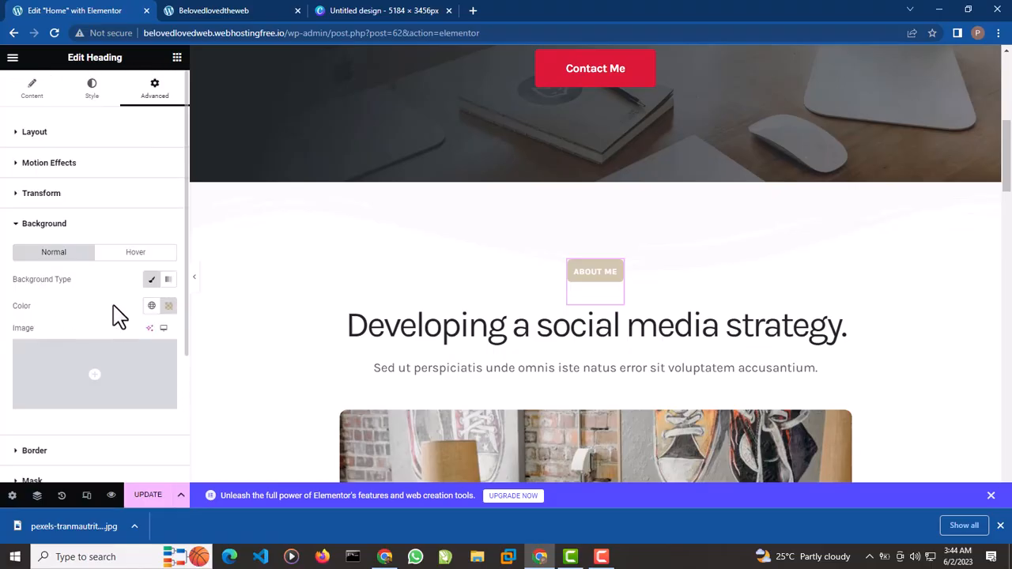
pyautogui.click(169, 309)
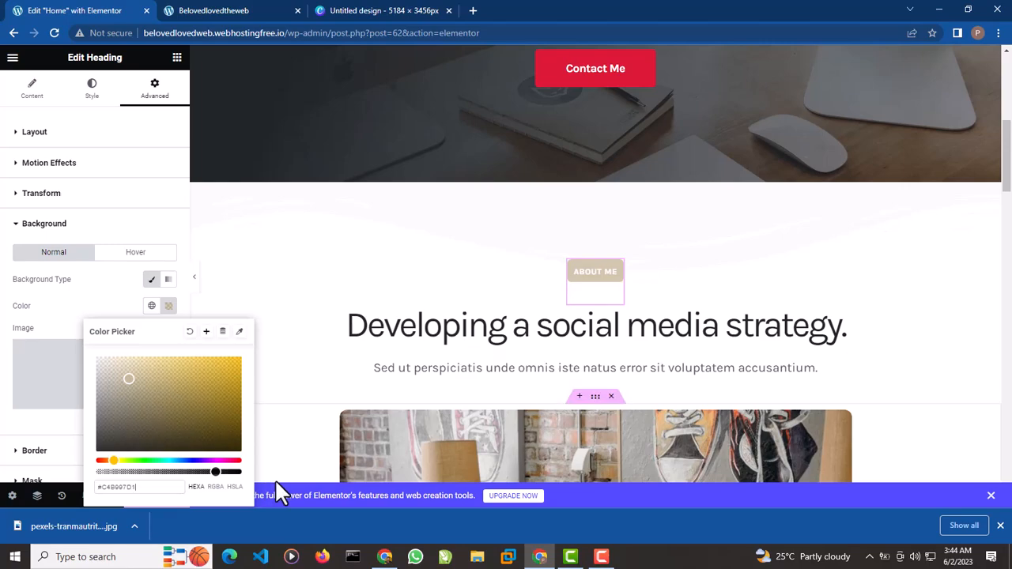
pyautogui.click(235, 471)
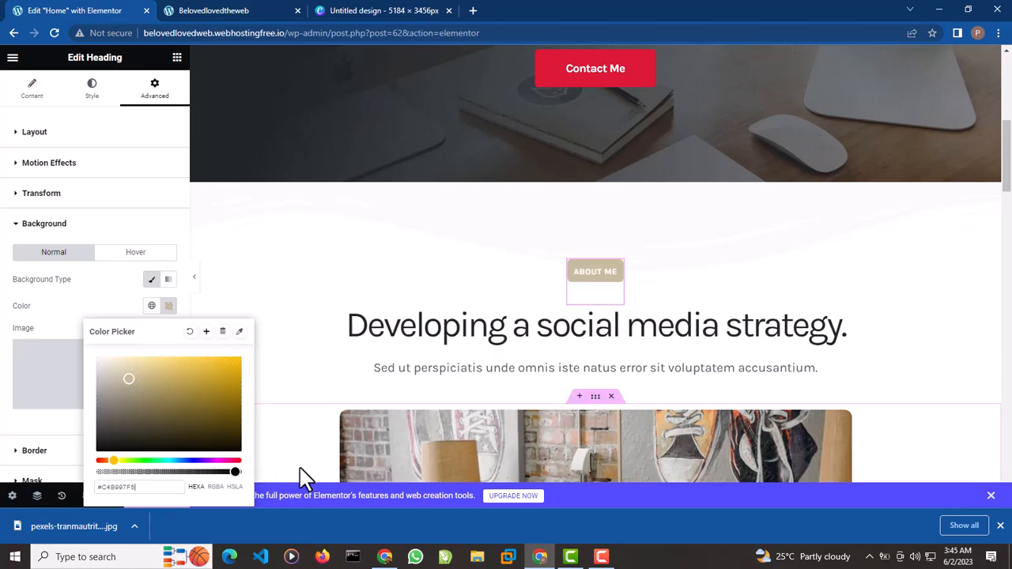
pyautogui.click(239, 449)
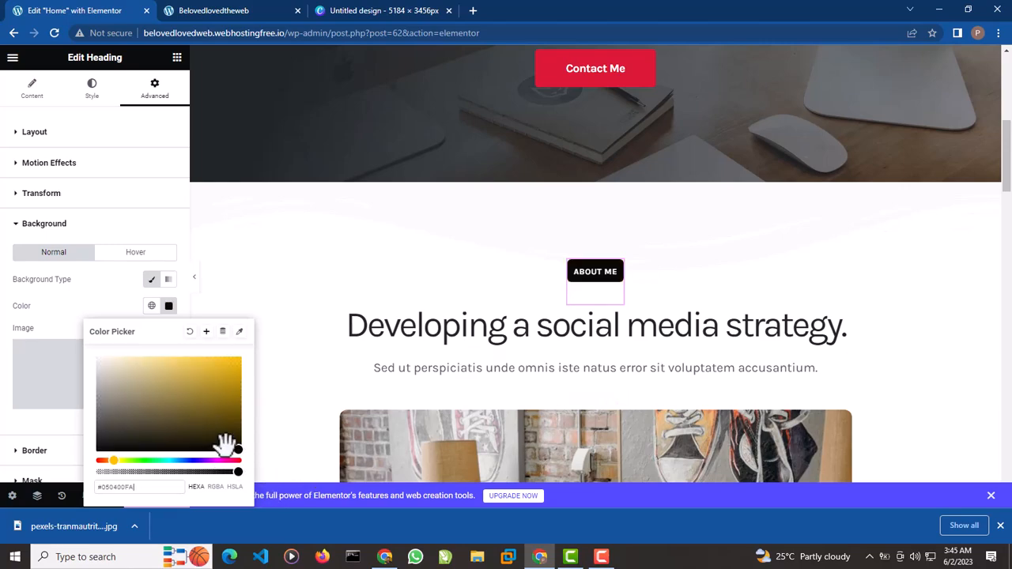
pyautogui.click(82, 319)
pyautogui.scroll(-2, 504, 356)
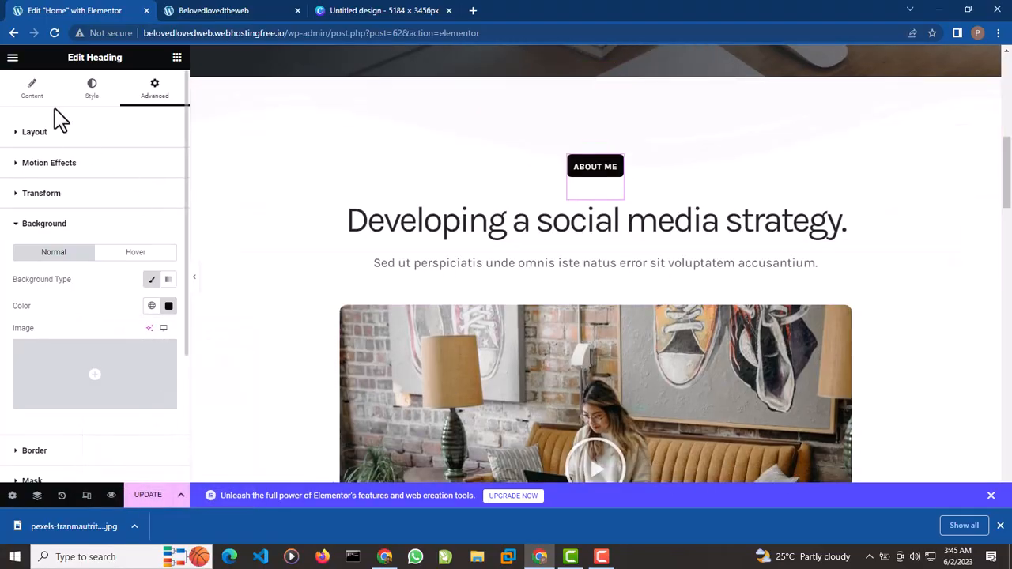
# Step: View the published "About Me" page from the WordPress pages list in the site's other browser tab
pyautogui.click(613, 183)
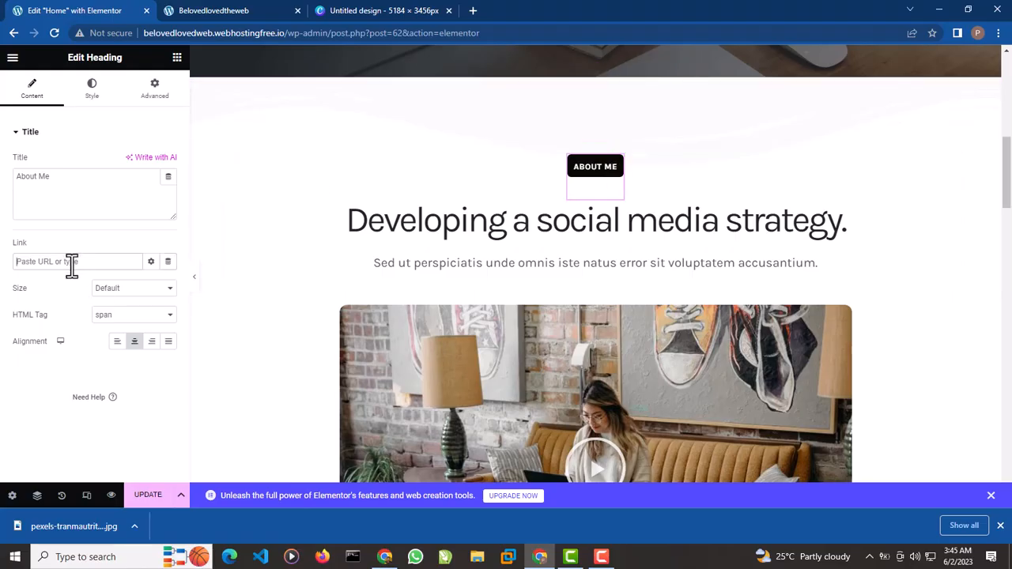
pyautogui.click(229, 11)
pyautogui.moveTo(97, 63)
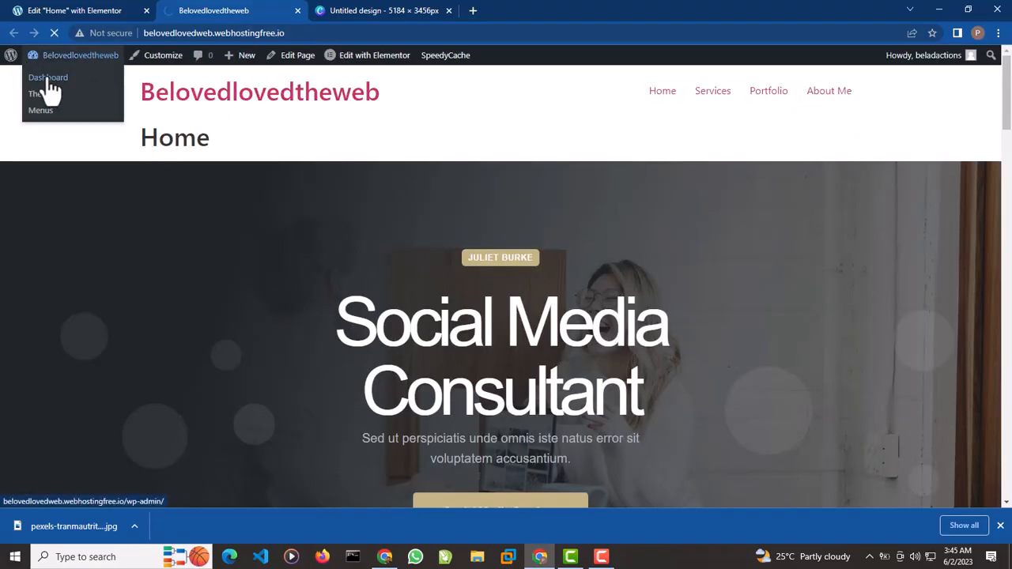
pyautogui.click(47, 79)
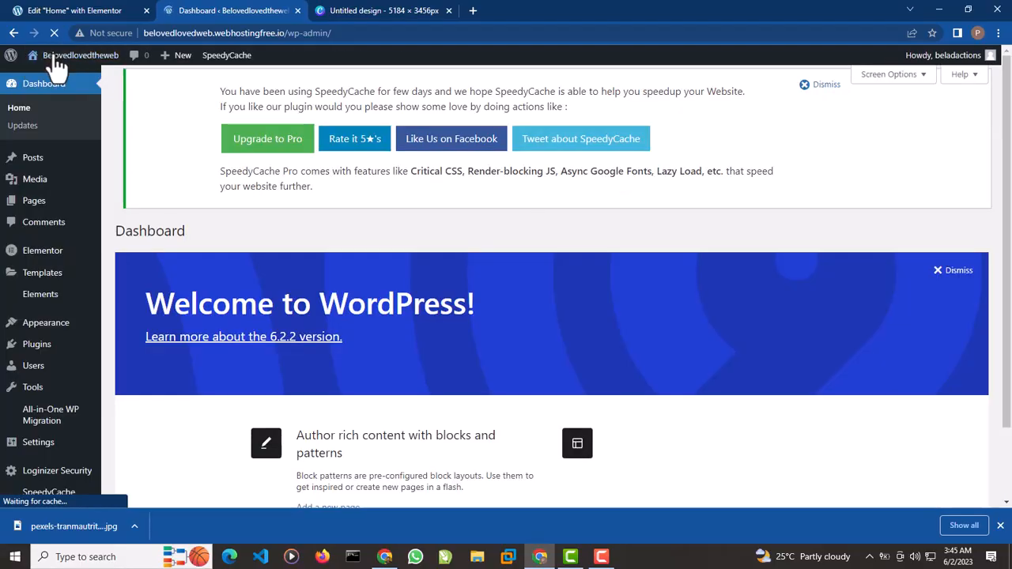
pyautogui.click(16, 208)
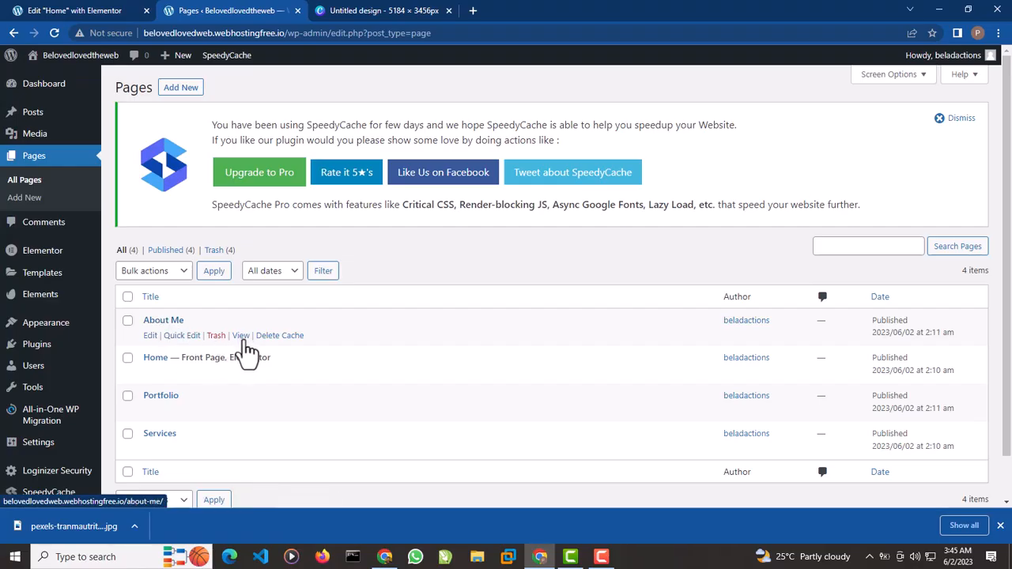
pyautogui.click(241, 335)
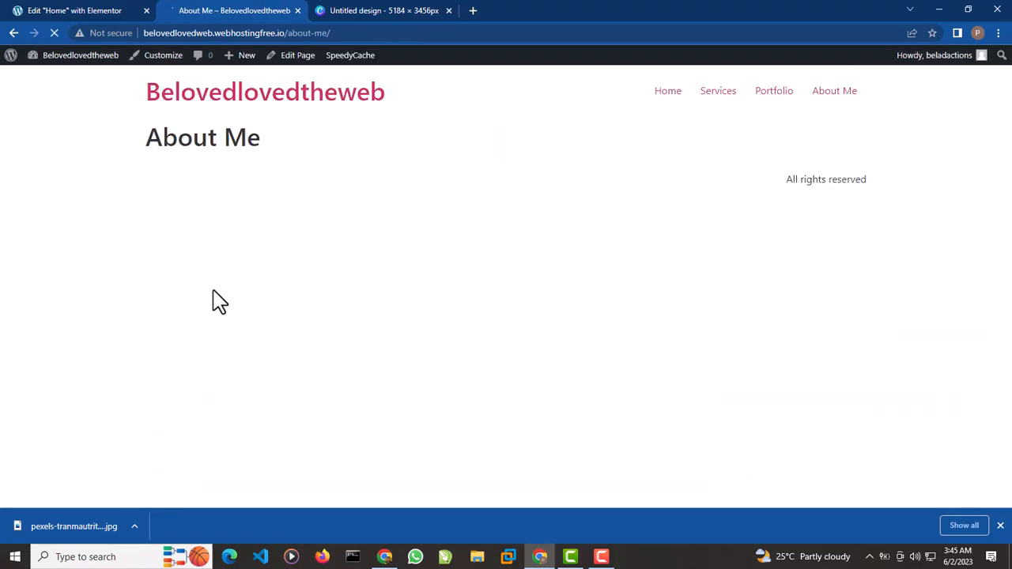
# Step: Copy the full web address of the "About Me" page, belovedlovedweb.webhostingfree.io/about-me/
pyautogui.click(380, 32)
pyautogui.click(388, 32)
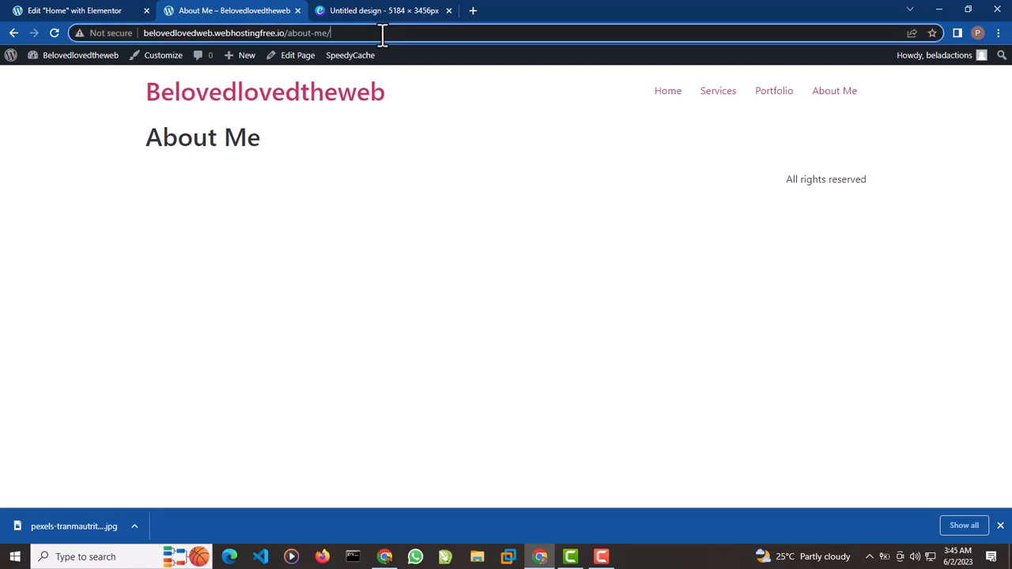
pyautogui.moveTo(374, 32); pyautogui.dragTo(136, 25)
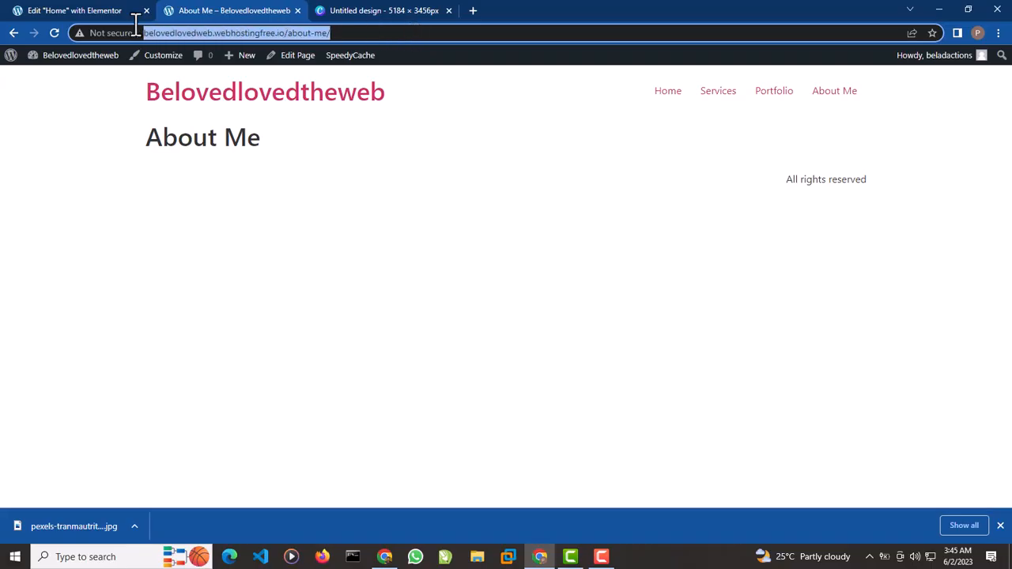
pyautogui.rightClick(176, 36)
pyautogui.click(215, 103)
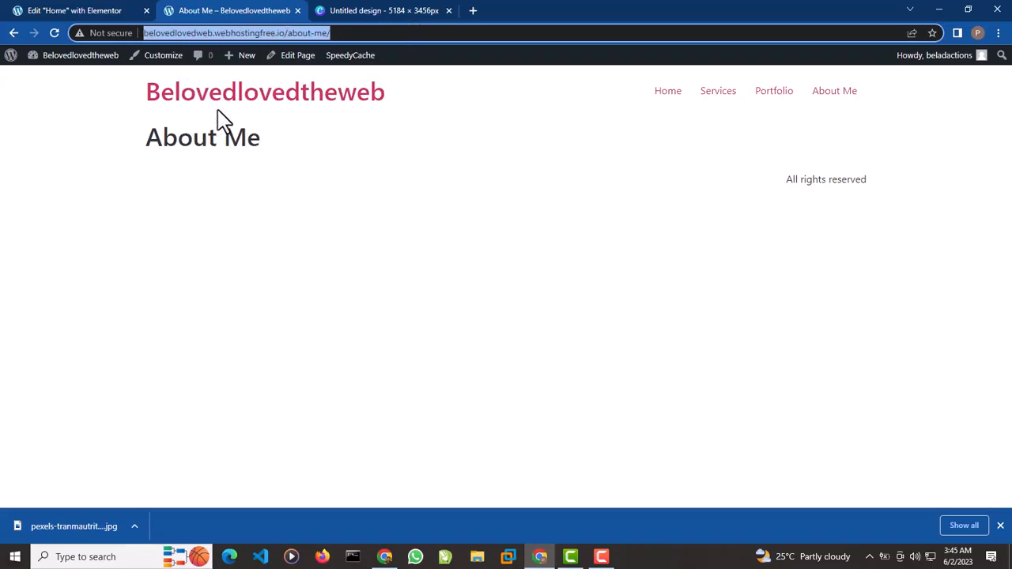
# Step: Link the "About Me" label heading on the Home page to the copied page address and update the page
pyautogui.click(79, 14)
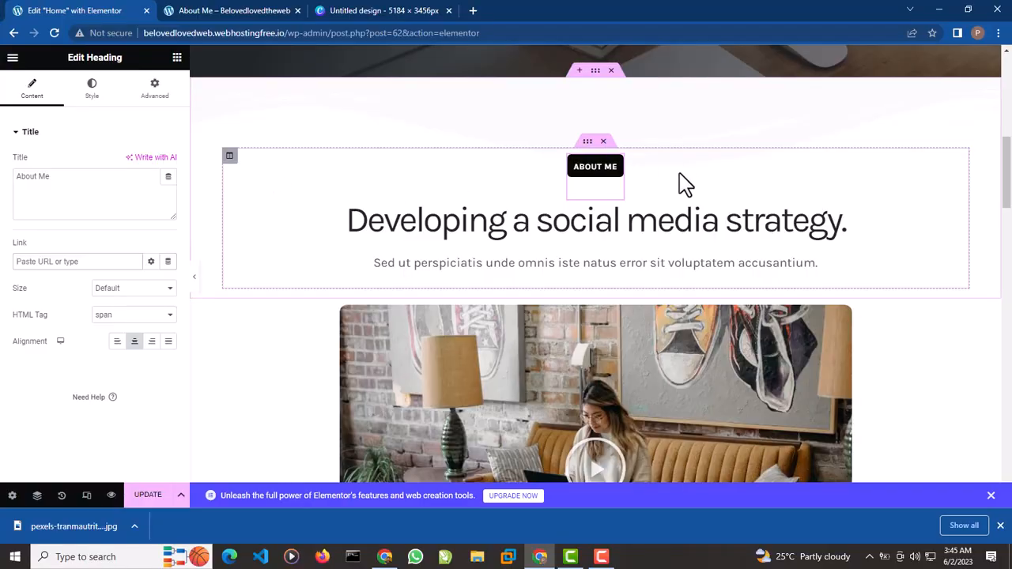
pyautogui.click(256, 11)
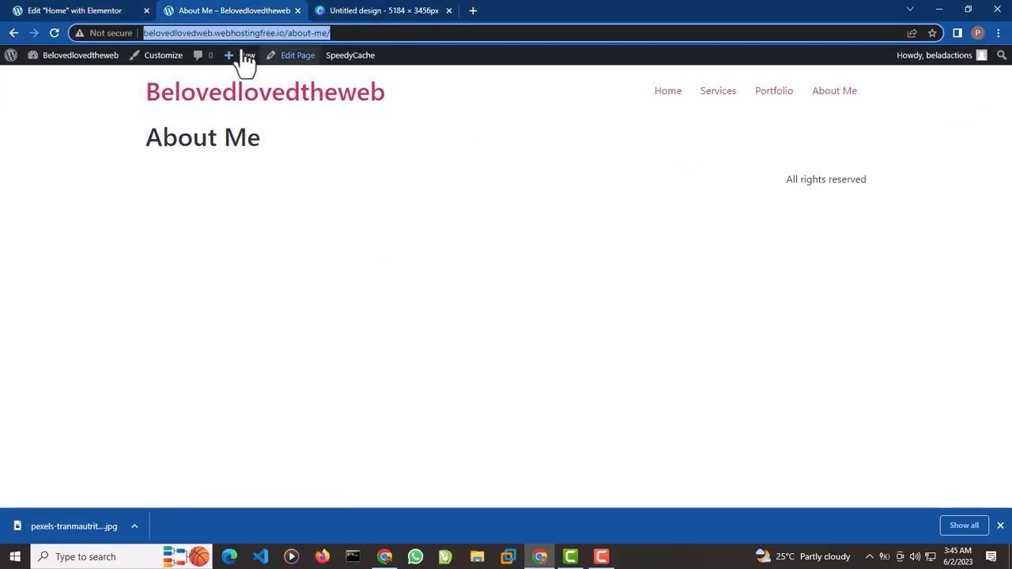
pyautogui.click(65, 11)
pyautogui.click(94, 193)
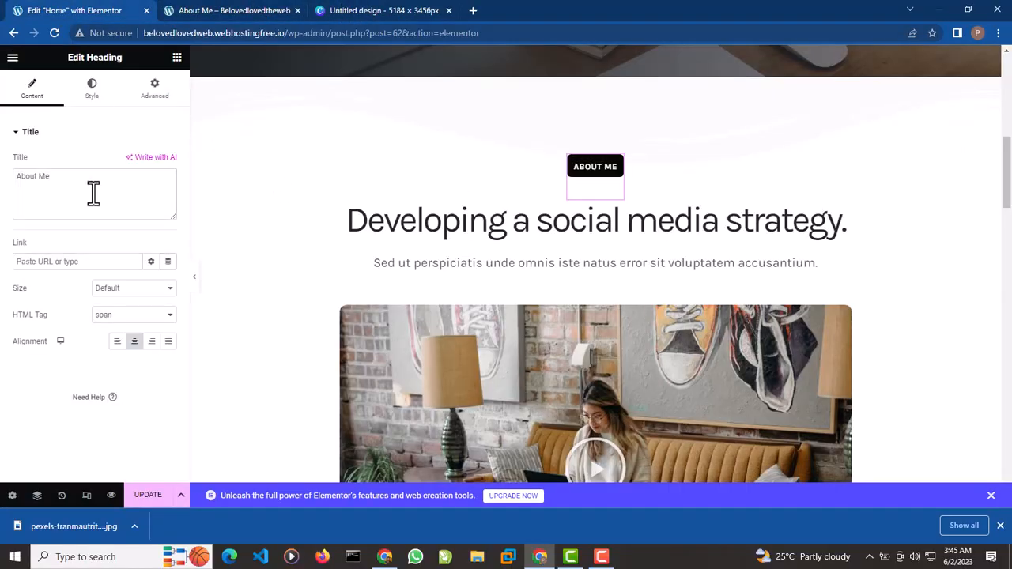
pyautogui.click(106, 263)
pyautogui.click(157, 493)
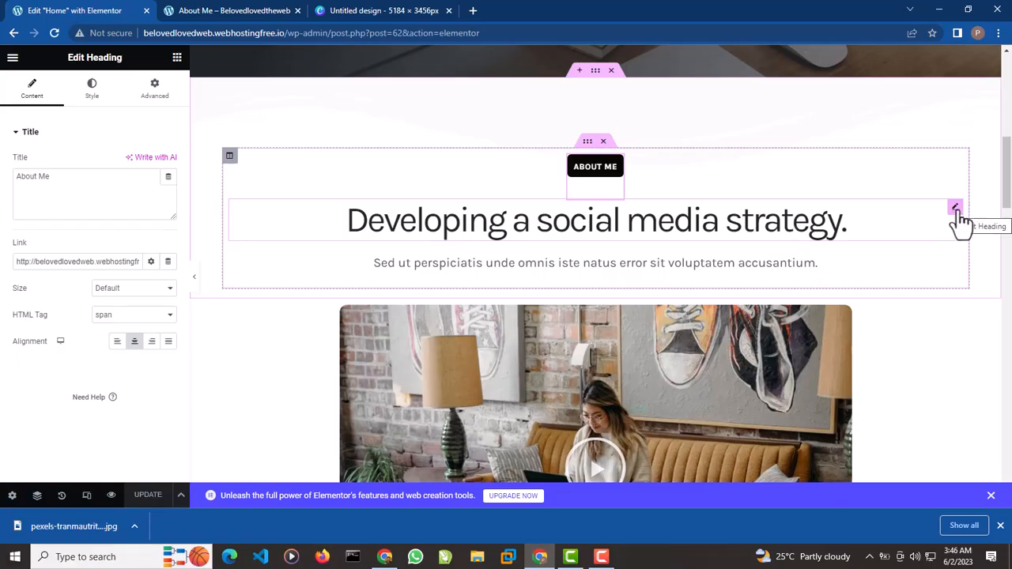
# Step: Replace the heading "Developing a social media strategy." under the About Me label with "Do you need a Website for your Business?"
pyautogui.click(957, 212)
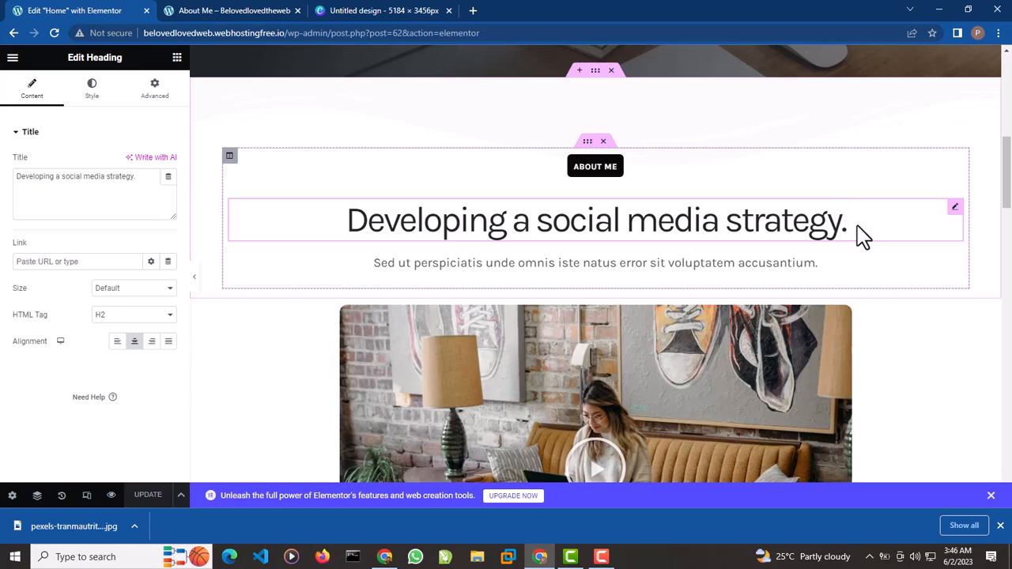
pyautogui.press('BackSpace')
pyautogui.press('BackSpace')
pyautogui.press('BackSpace')
pyautogui.press('BackSpace')
pyautogui.press('BackSpace')
pyautogui.press('BackSpace')
pyautogui.press('BackSpace')
pyautogui.press('BackSpace')
pyautogui.press('BackSpace')
pyautogui.press('BackSpace')
pyautogui.press('BackSpace')
pyautogui.press('BackSpace')
pyautogui.press('BackSpace')
pyautogui.press('BackSpace')
pyautogui.press('BackSpace')
pyautogui.press('BackSpace')
pyautogui.press('BackSpace')
pyautogui.press('BackSpace')
pyautogui.press('BackSpace')
pyautogui.press('BackSpace')
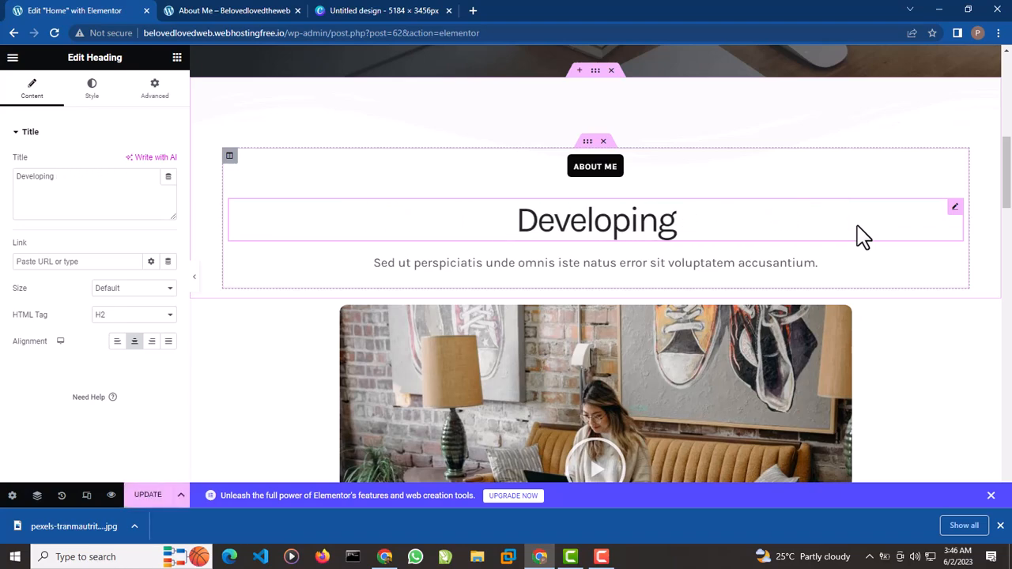
pyautogui.press('BackSpace')
pyautogui.press('BackSpace')
pyautogui.press('BackSpace')
pyautogui.press('BackSpace')
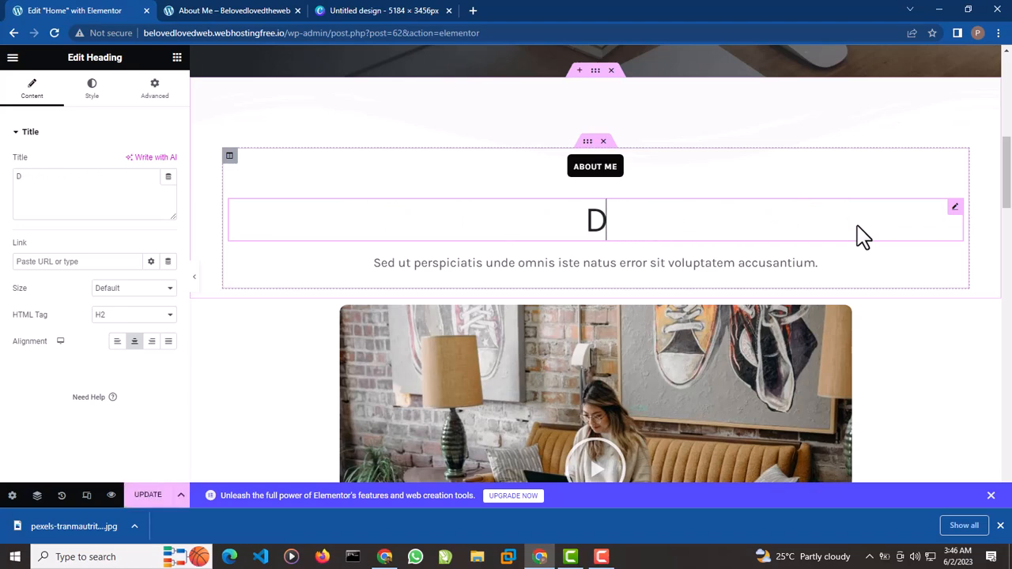
pyautogui.write('o you')
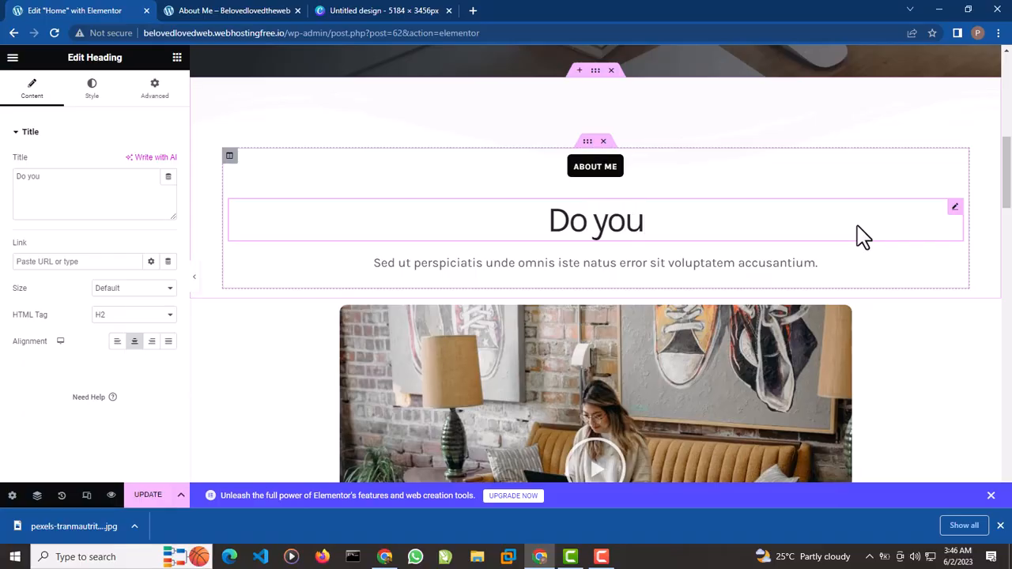
pyautogui.press('BackSpace')
pyautogui.press('BackSpace')
pyautogui.press('BackSpace')
pyautogui.press('BackSpace')
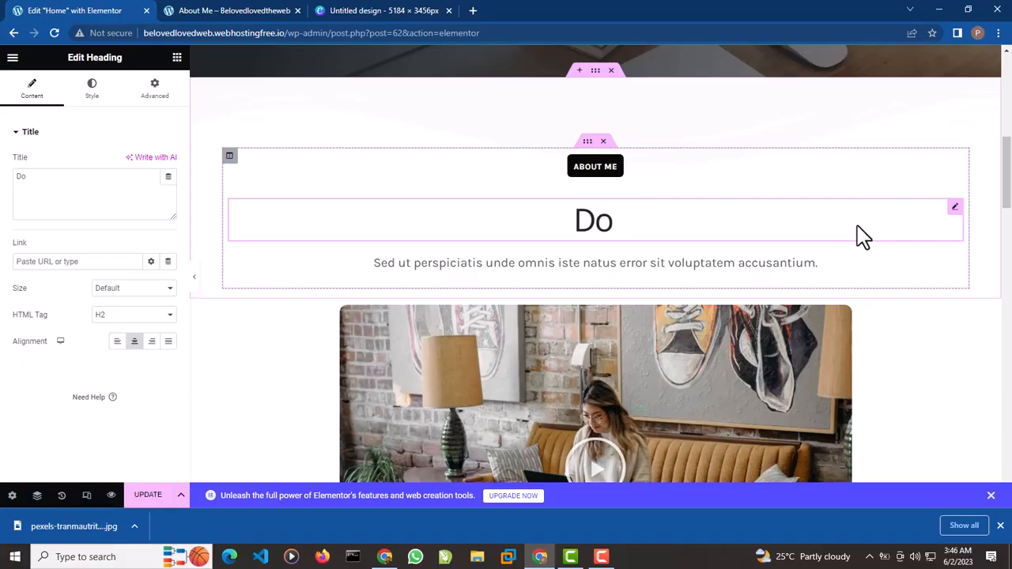
pyautogui.write('you need a')
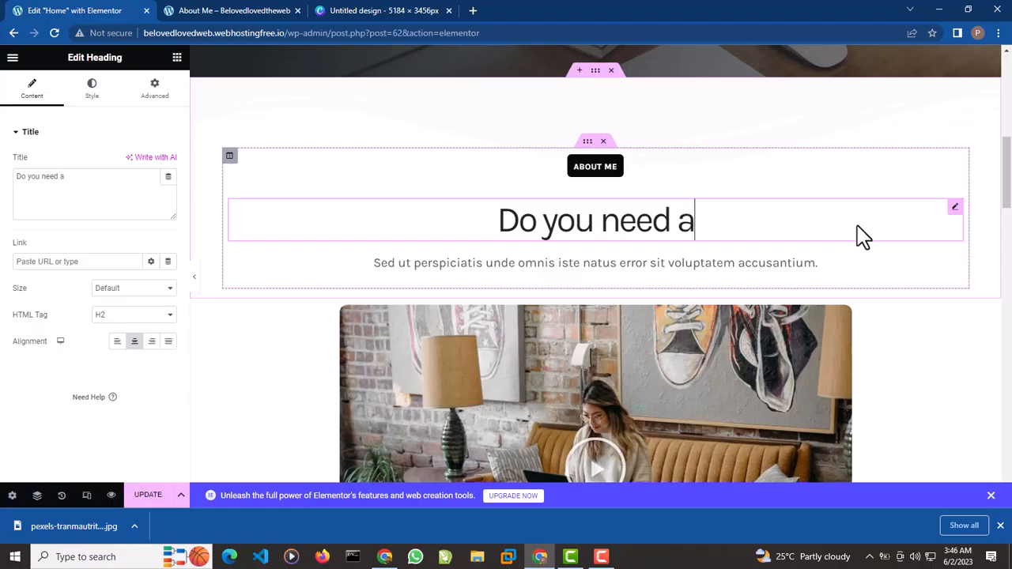
pyautogui.write(' Webs')
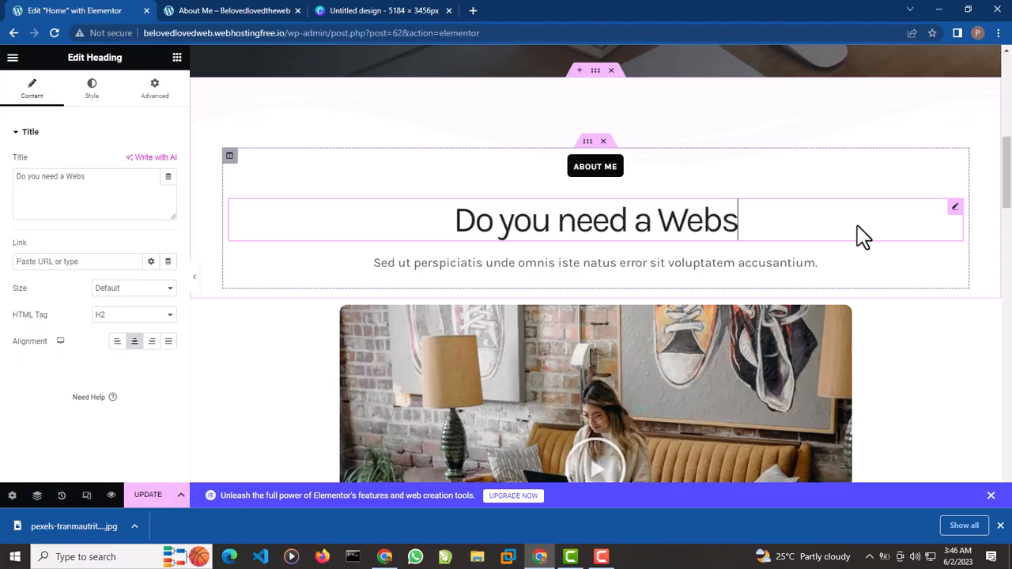
pyautogui.write('iter')
pyautogui.press('BackSpace')
pyautogui.write('for')
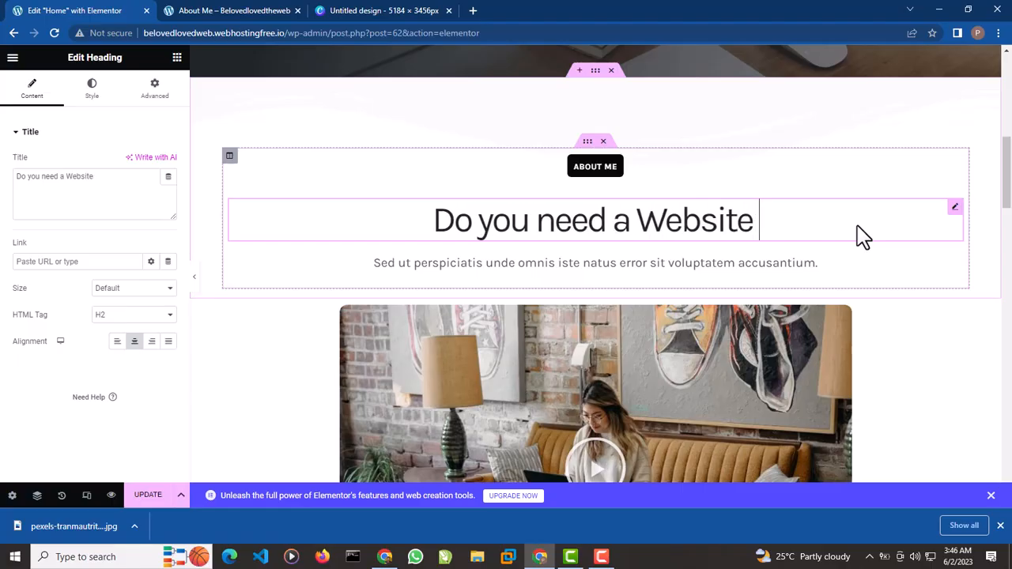
pyautogui.write(' you')
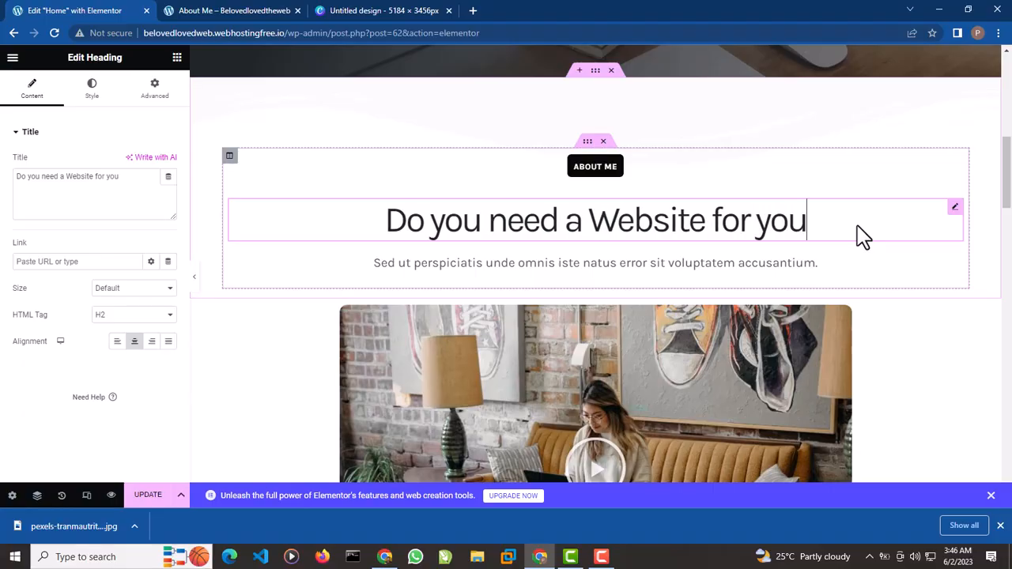
pyautogui.write('r B')
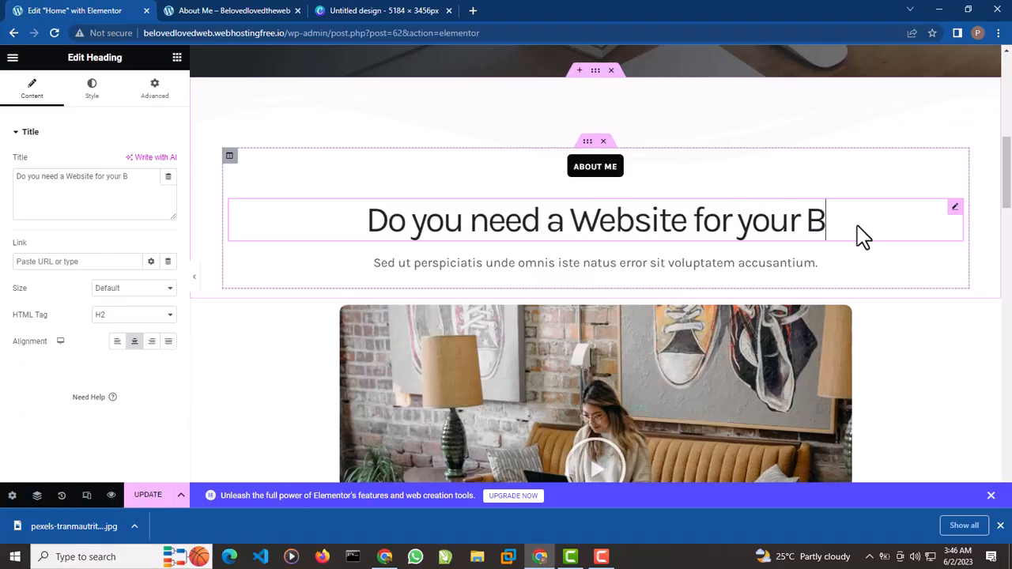
pyautogui.write('usiness?')
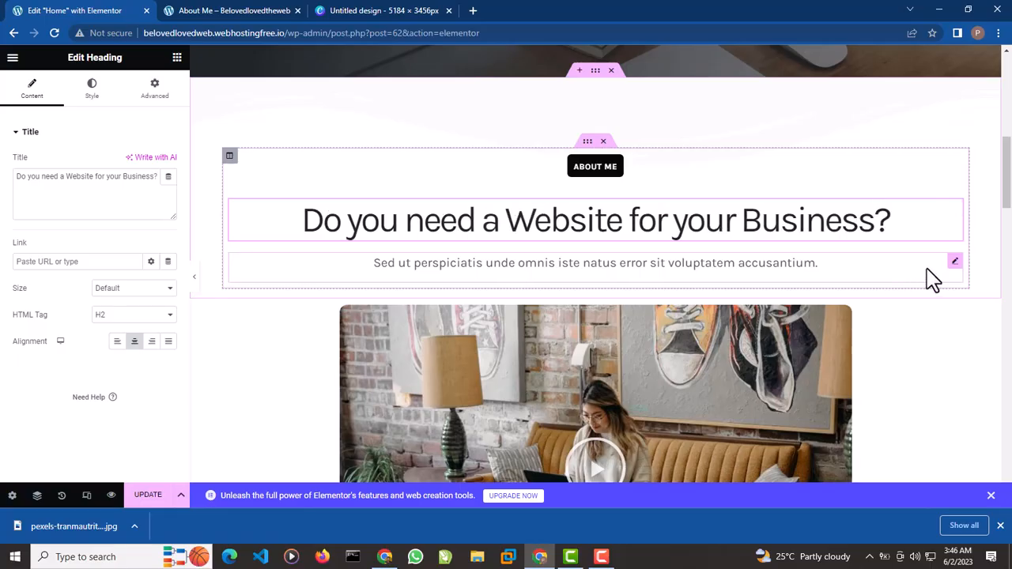
# Step: Replace the placeholder paragraph under the business website heading with "You can get an affordable website development/design from me"
pyautogui.click(832, 276)
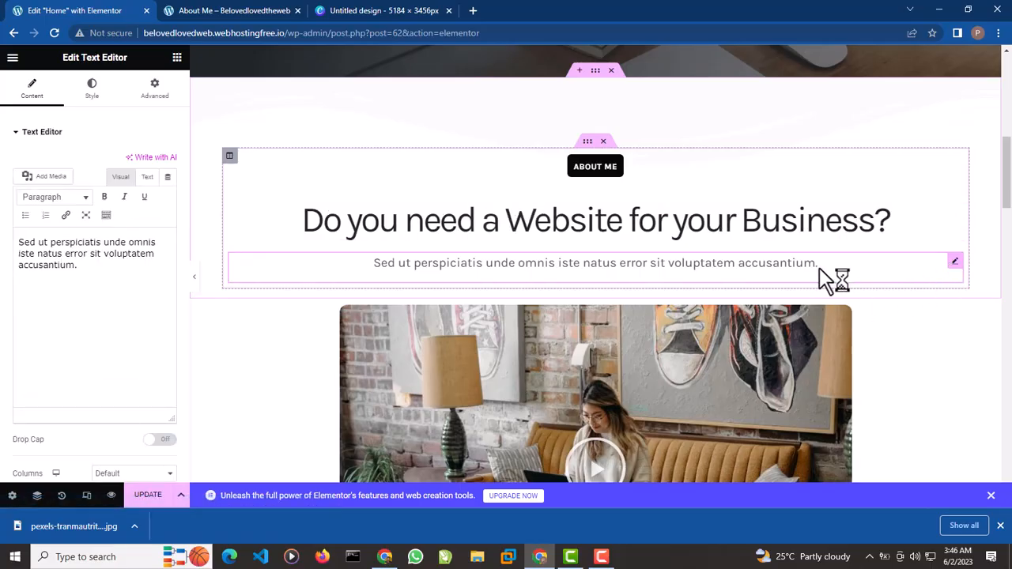
pyautogui.moveTo(822, 268); pyautogui.dragTo(378, 287)
pyautogui.write('You can get an')
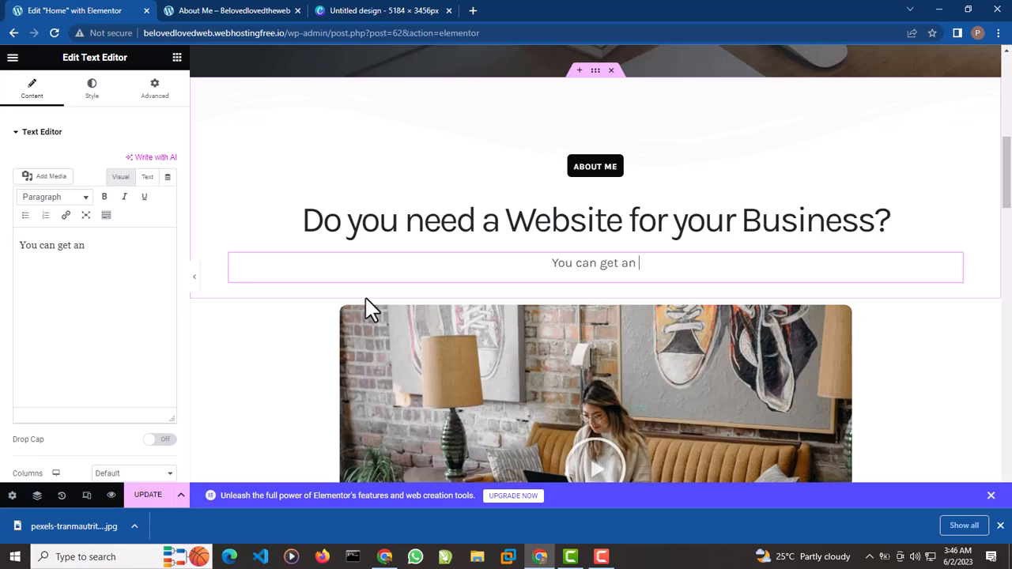
pyautogui.write(' afforda')
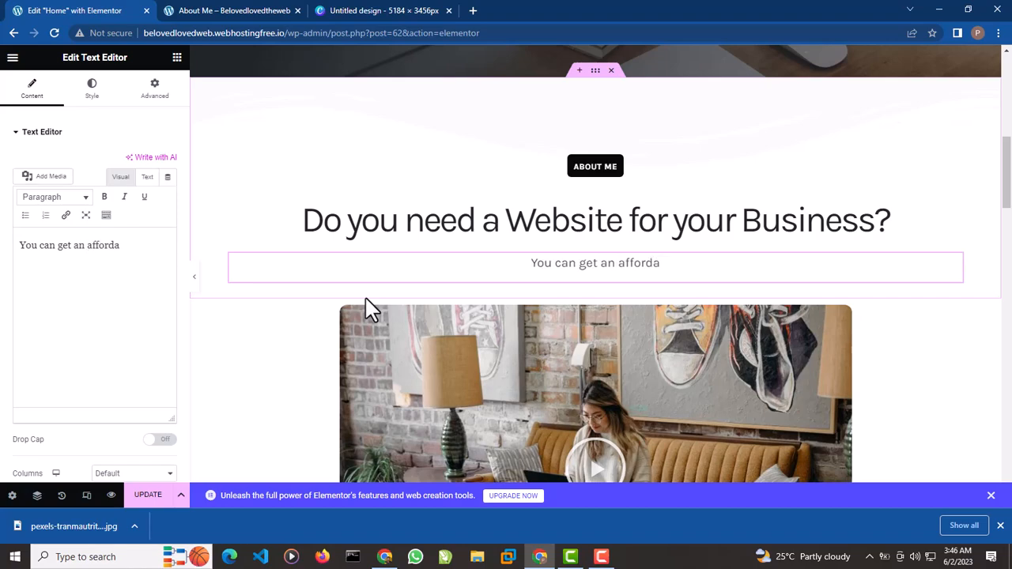
pyautogui.write('ble webs')
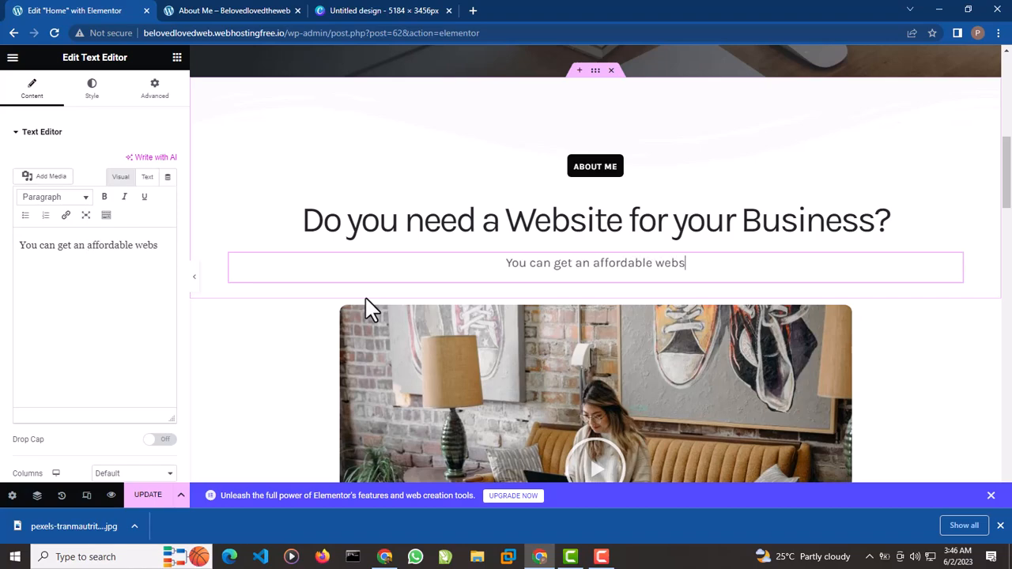
pyautogui.write('ite ')
pyautogui.write('de')
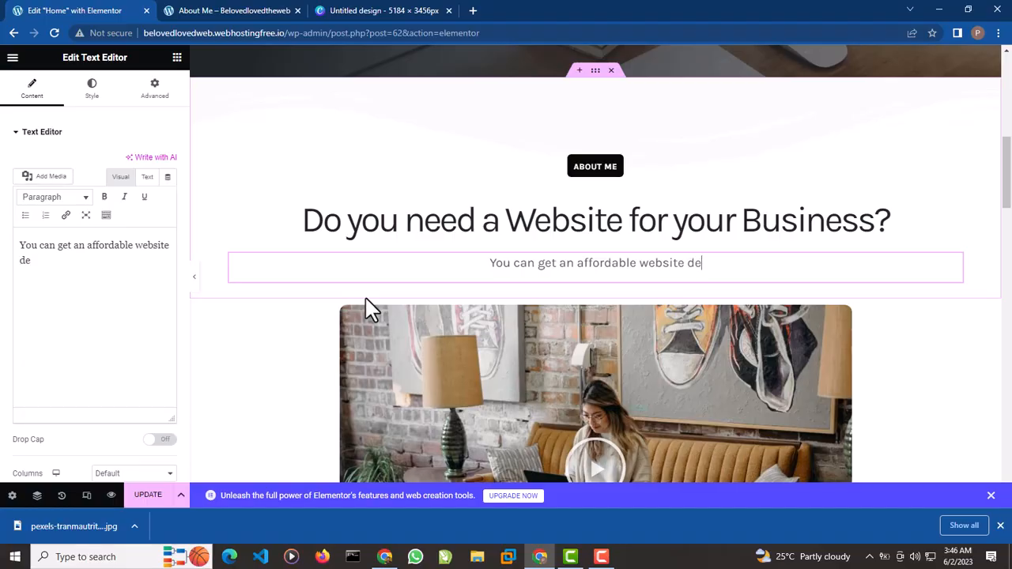
pyautogui.write('velopment')
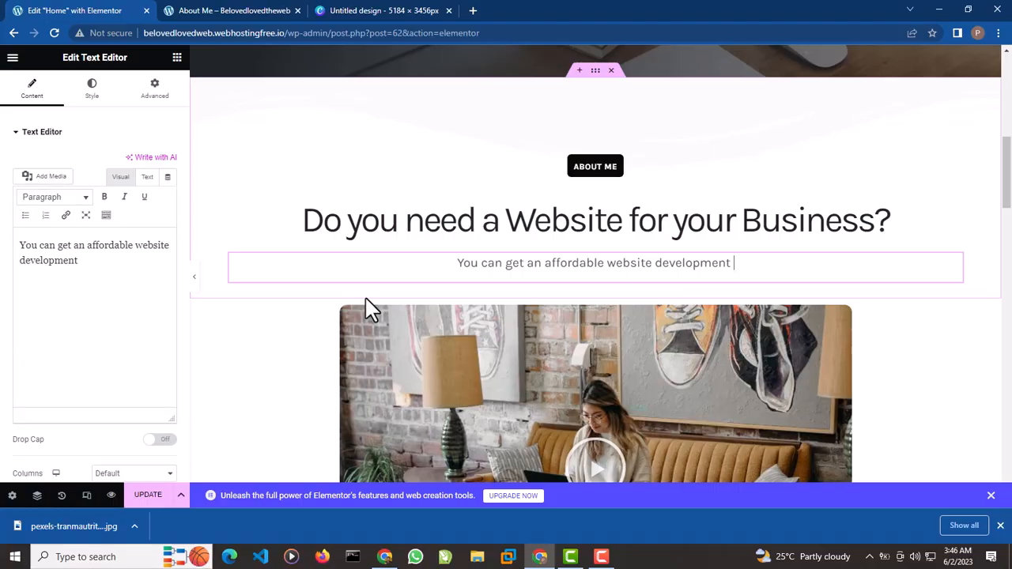
pyautogui.press('BackSpace')
pyautogui.write('/des')
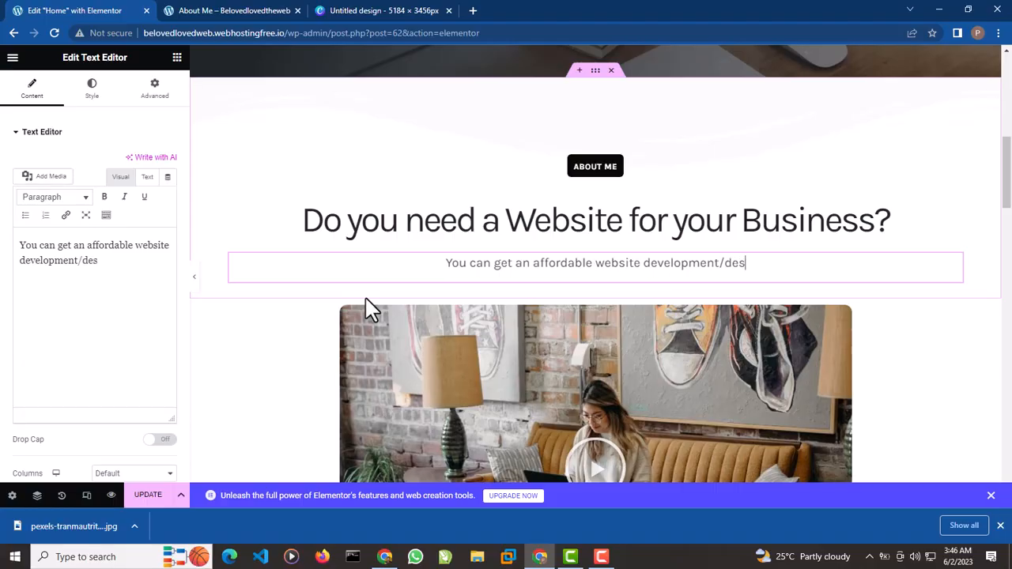
pyautogui.write('ign form')
pyautogui.press('BackSpace')
pyautogui.press('BackSpace')
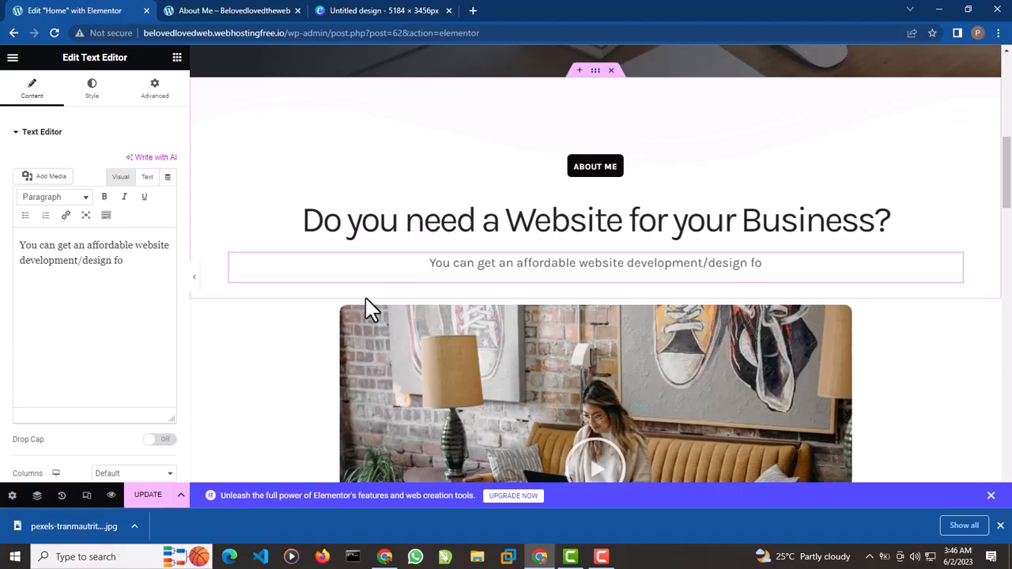
pyautogui.press('BackSpace')
pyautogui.write('ro')
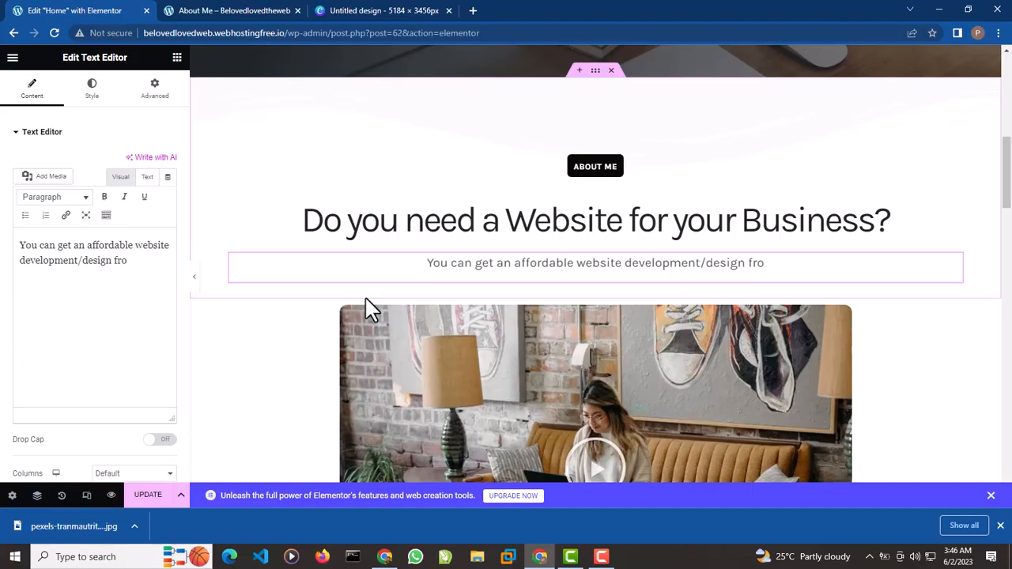
pyautogui.write('m me')
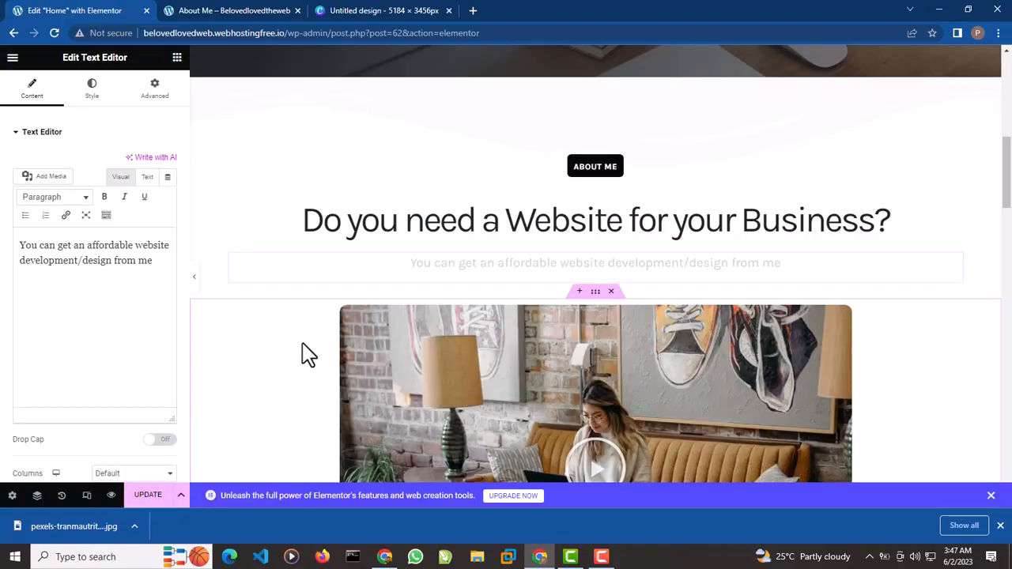
# Step: Open the video widget below the About Me text for editing, choose YouTube as its source and select its current link
pyautogui.scroll(-2, 664, 305)
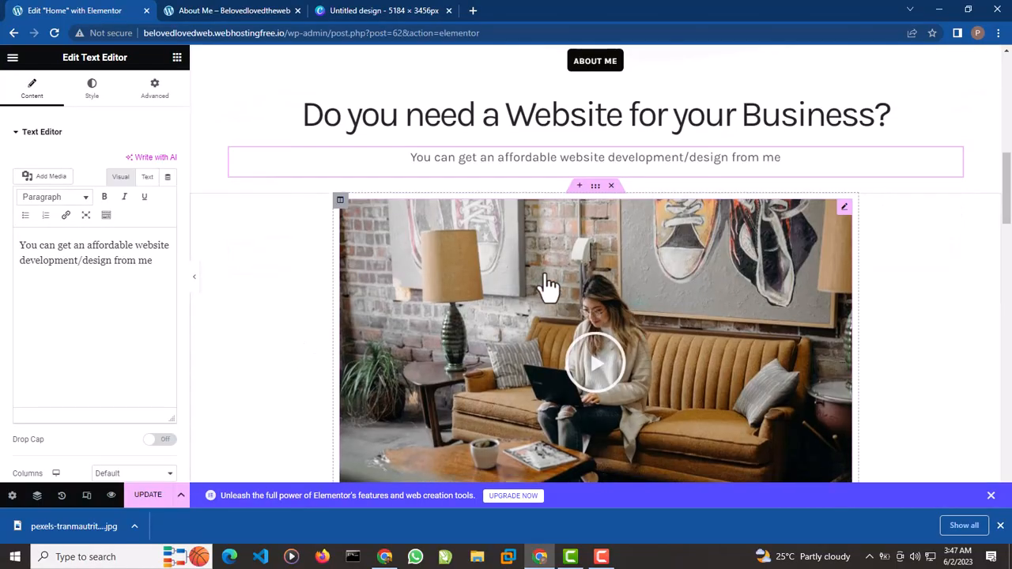
pyautogui.scroll(4, 554, 213)
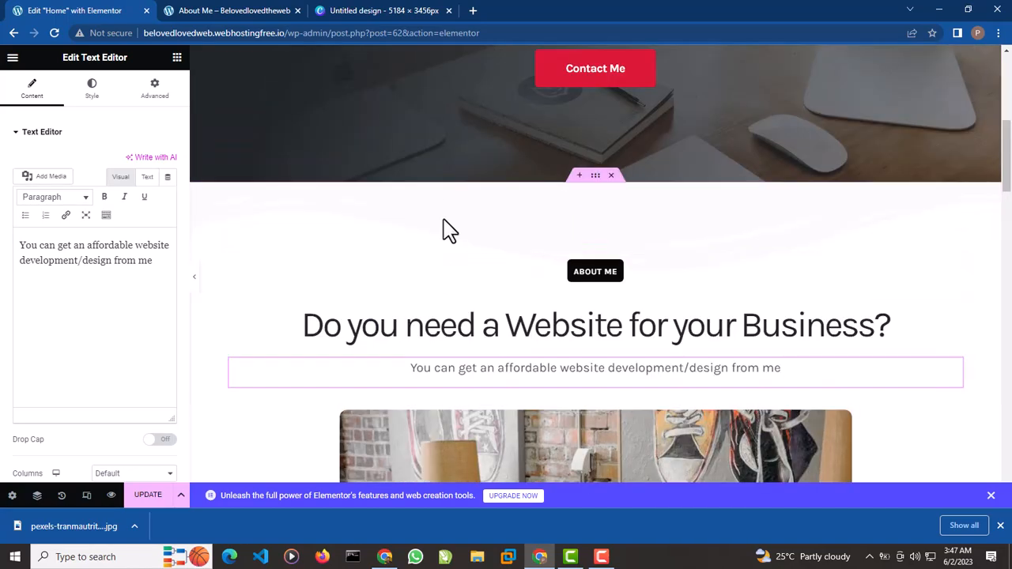
pyautogui.scroll(-2, 401, 316)
pyautogui.scroll(-4, 401, 316)
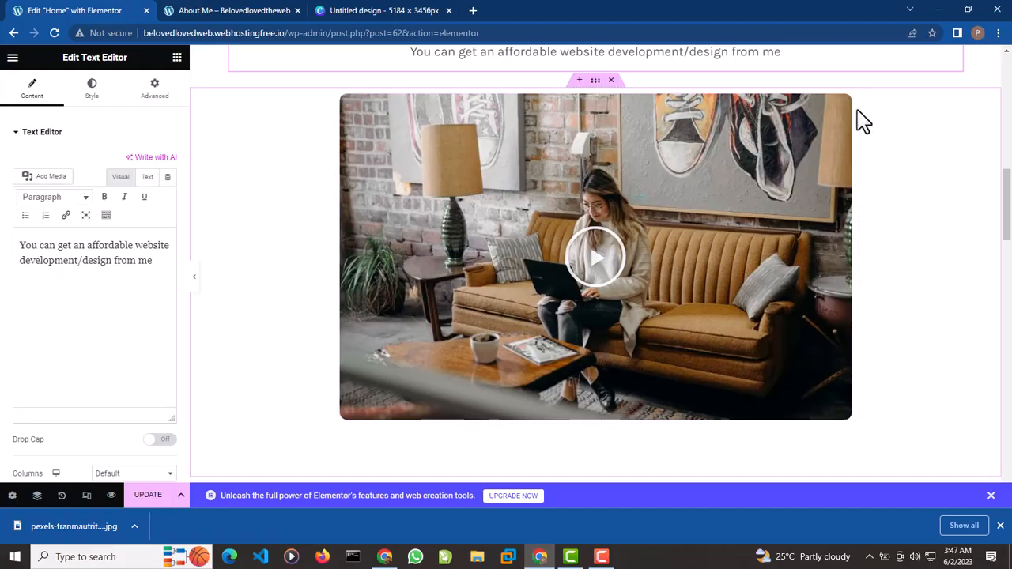
pyautogui.click(844, 104)
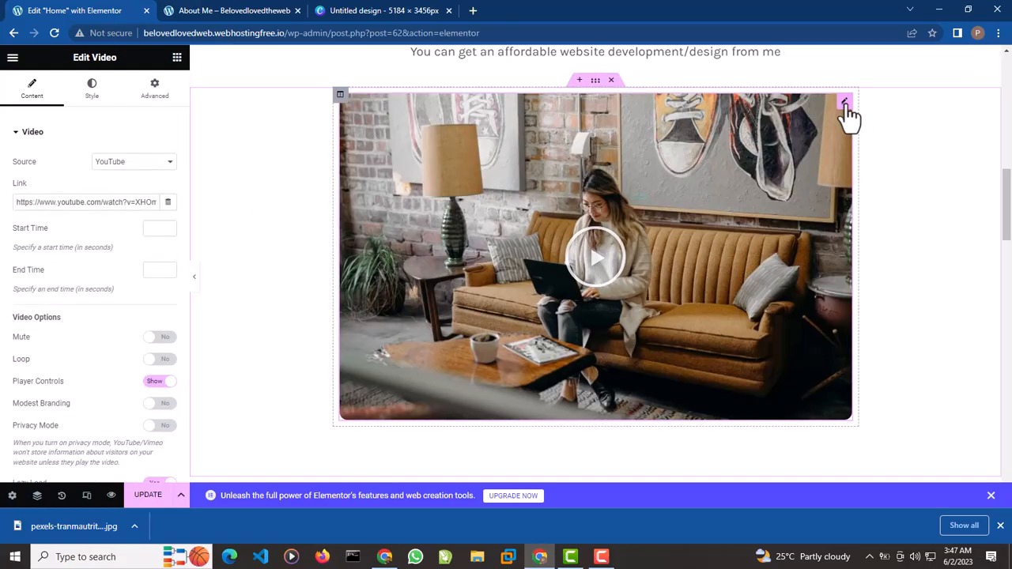
pyautogui.click(168, 167)
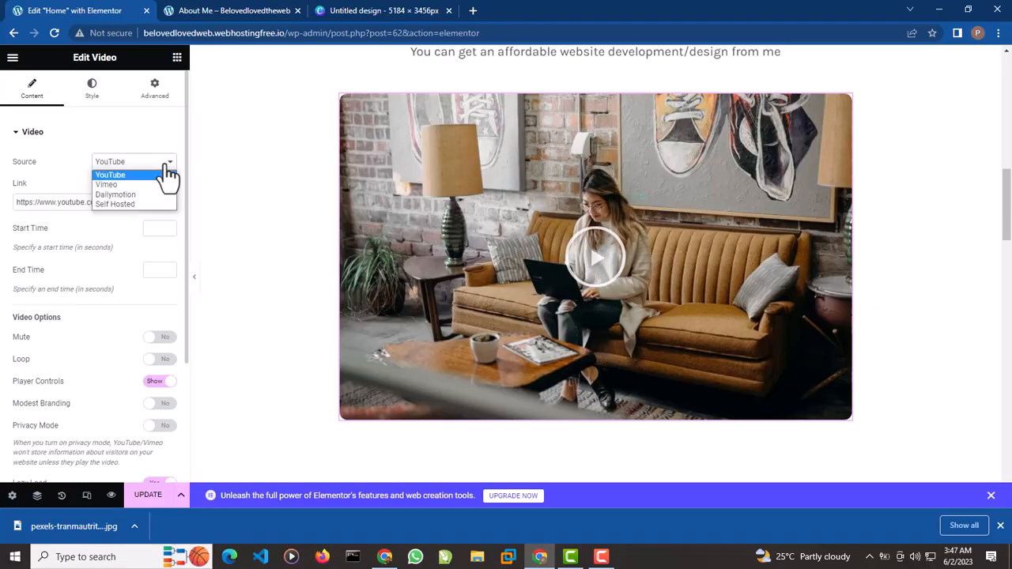
pyautogui.click(134, 174)
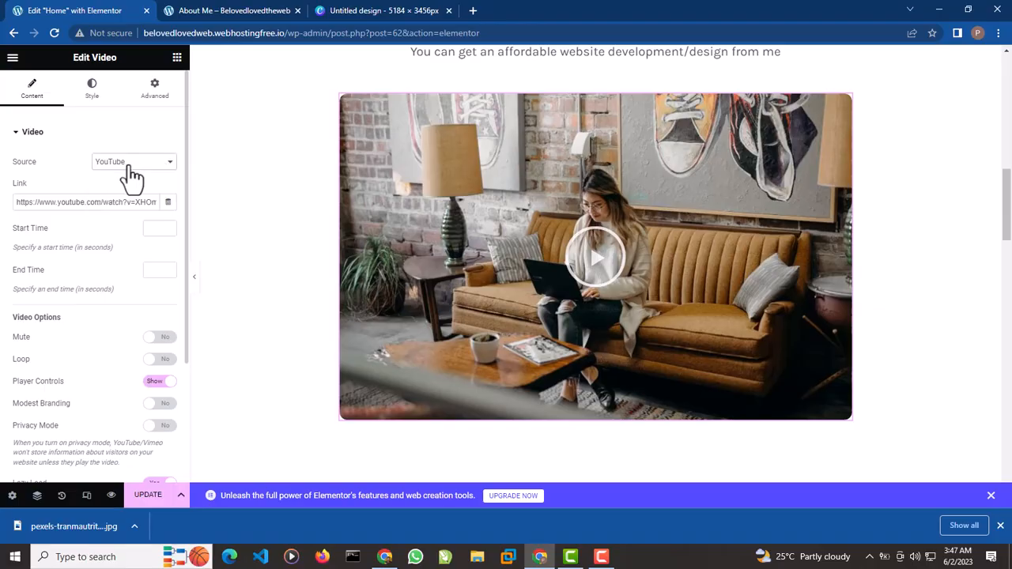
pyautogui.moveTo(46, 207); pyautogui.dragTo(181, 227)
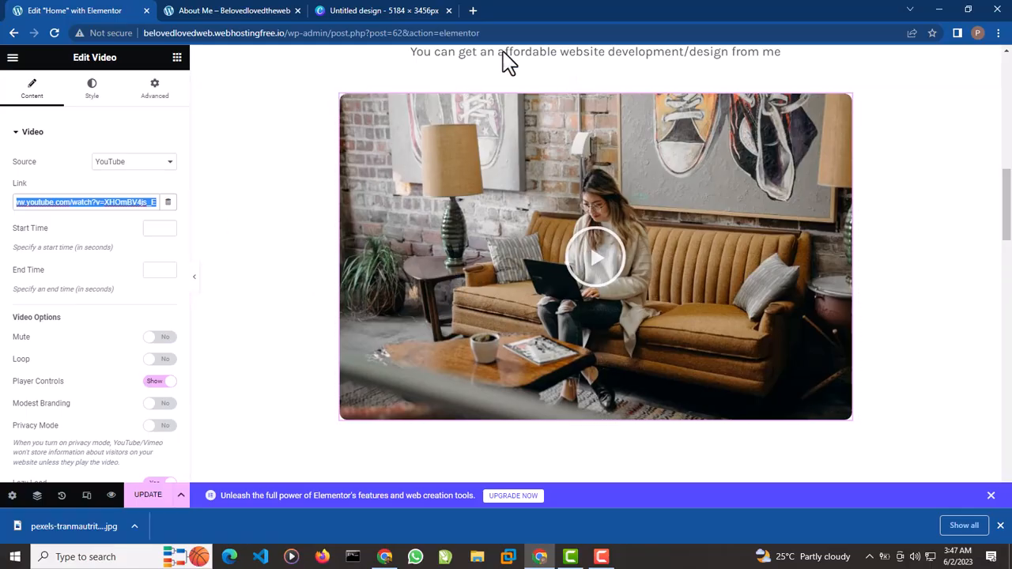
# Step: Open youtube.com in a new browser tab, alongside the Home page editor
pyautogui.click(473, 9)
pyautogui.write('you')
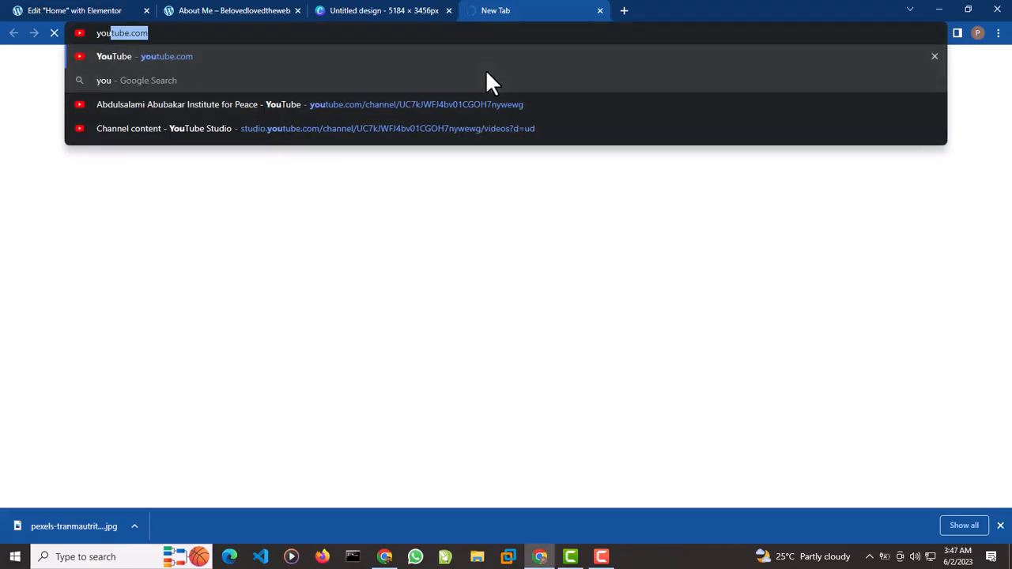
pyautogui.press('Return')
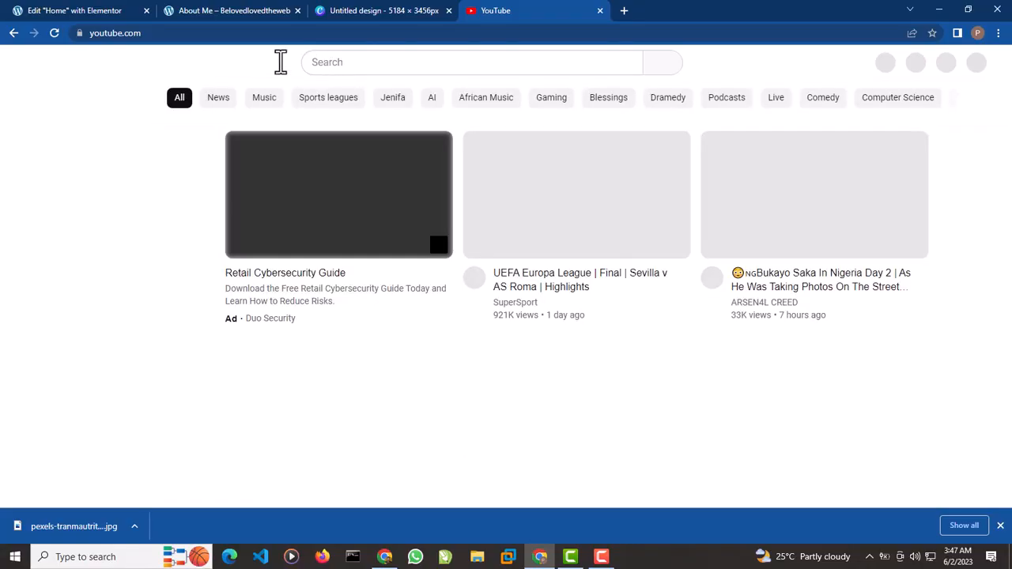
pyautogui.click(111, 11)
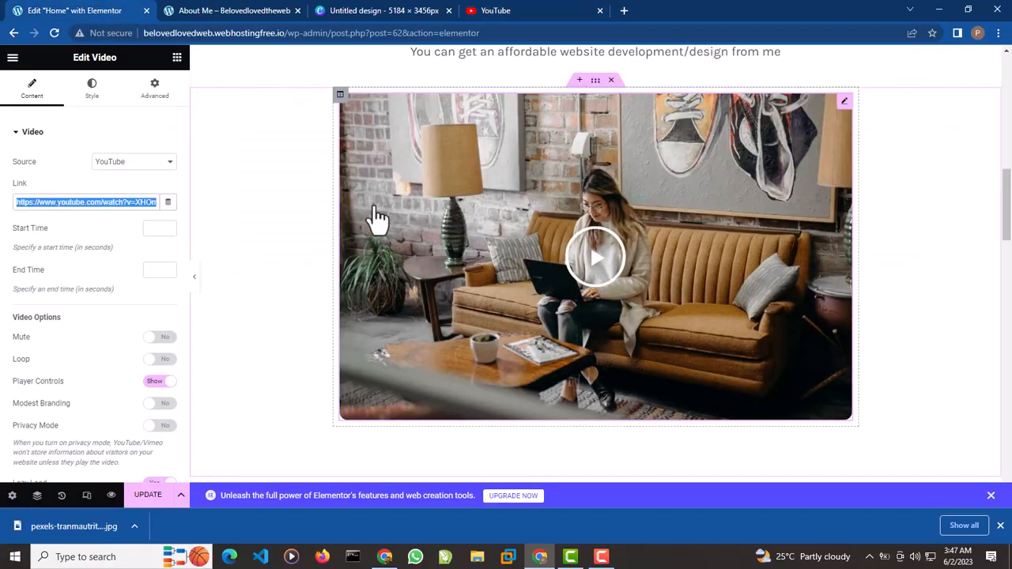
pyautogui.click(492, 10)
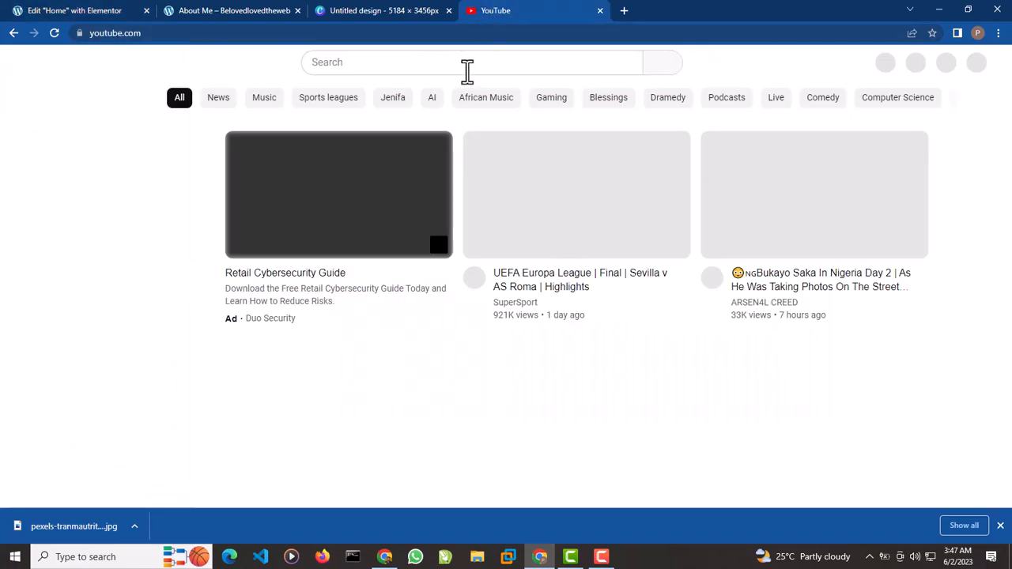
# Step: Search YouTube for the site owner's channel by full name and open the channel page
pyautogui.click(466, 65)
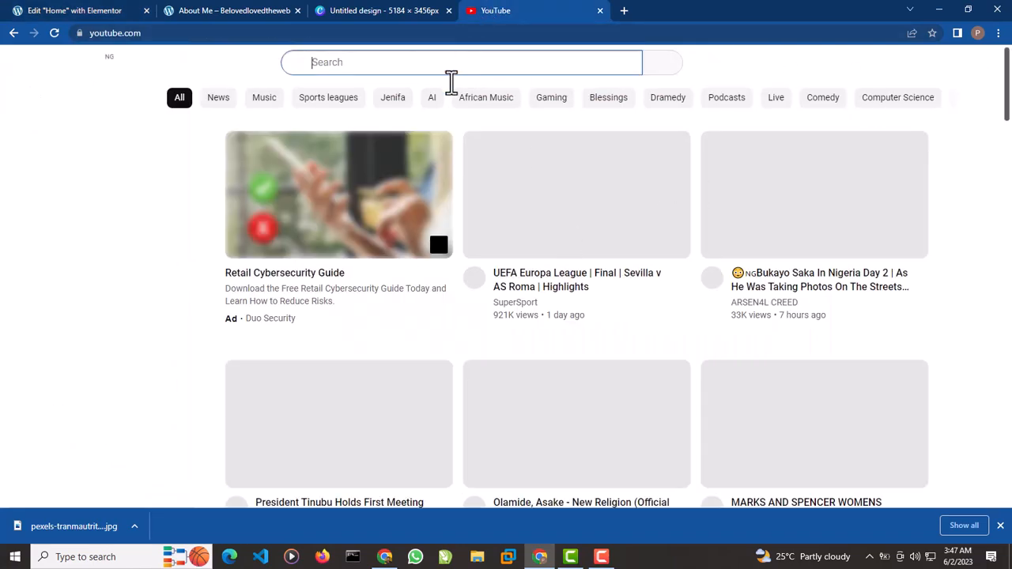
pyautogui.write('Beloved')
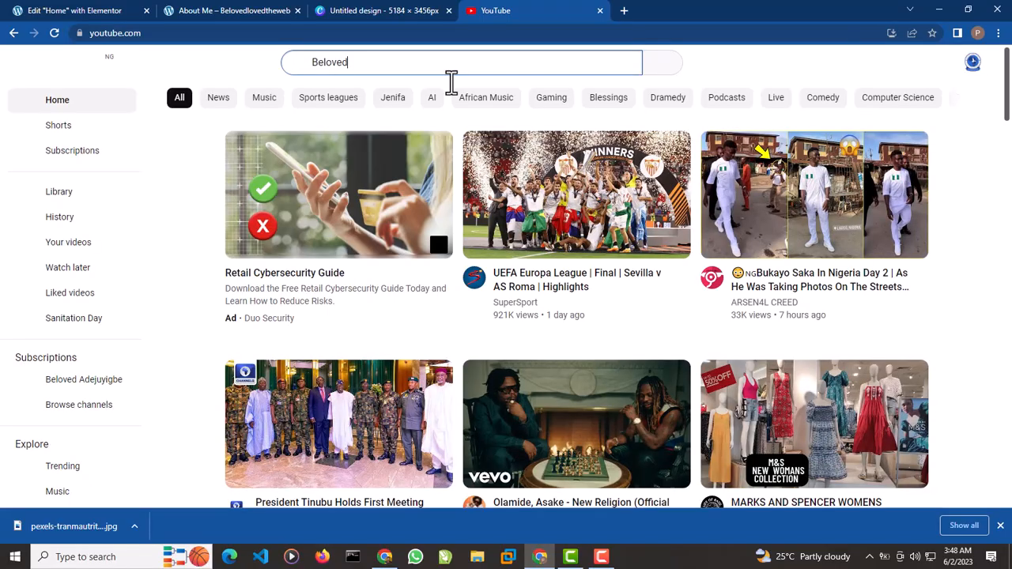
pyautogui.write(' Adejuyigbe')
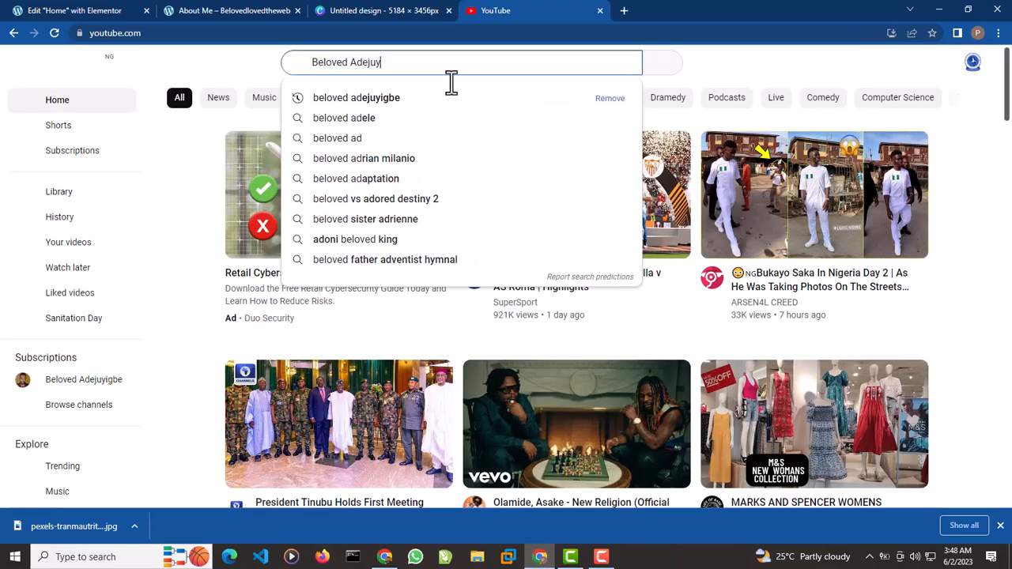
pyautogui.press('Return')
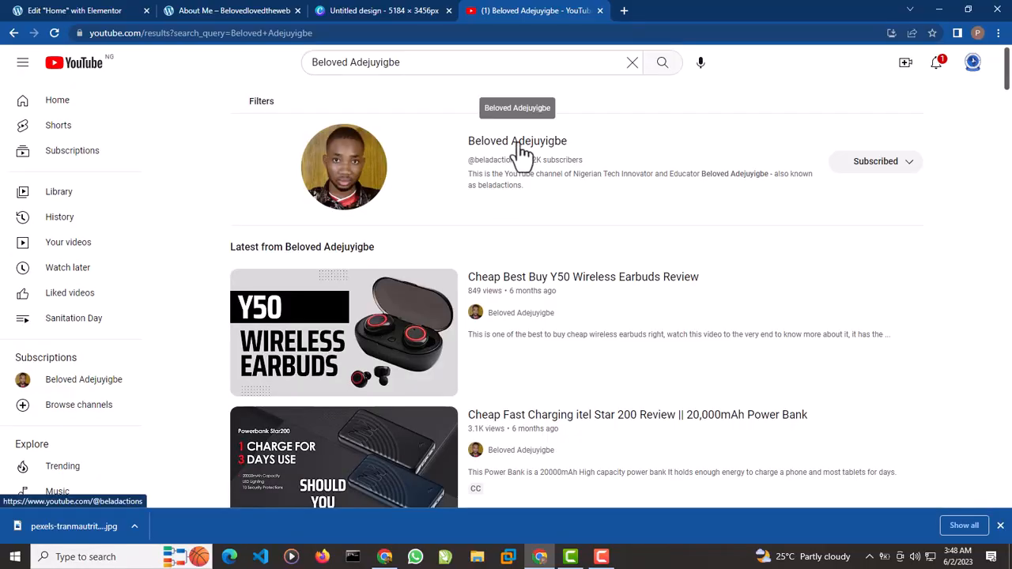
pyautogui.click(518, 142)
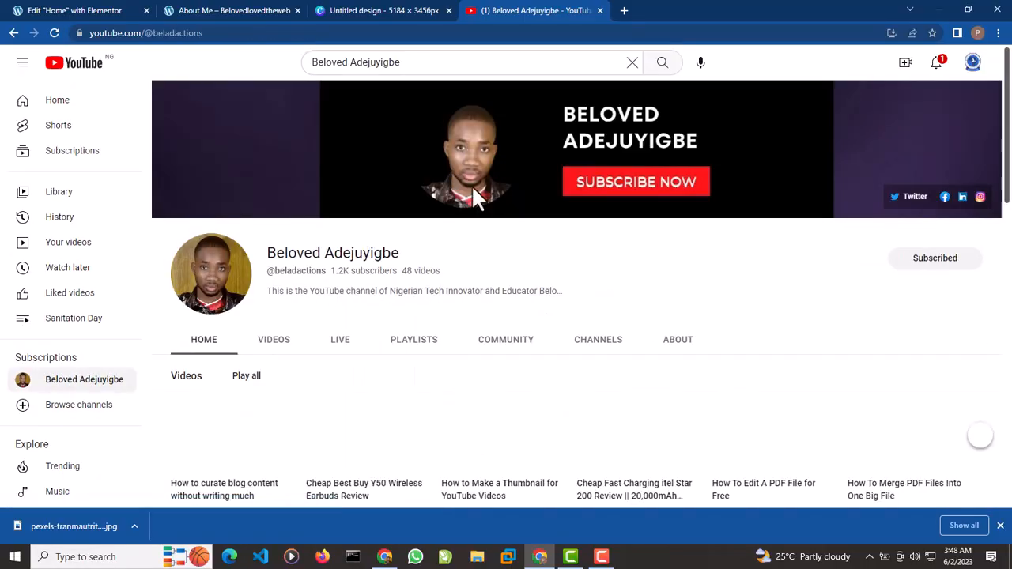
# Step: Open the video "Zealot Sparkle B570 Bluetooth Headphone Review in 2022" from the channel's popular videos and pause it
pyautogui.scroll(-3, 648, 325)
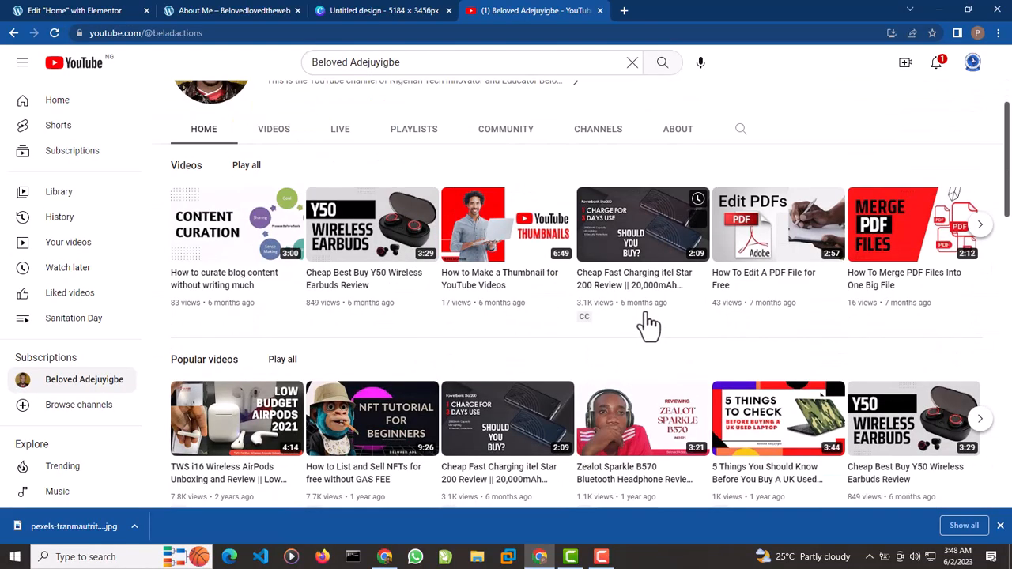
pyautogui.scroll(-1, 649, 324)
pyautogui.moveTo(633, 387)
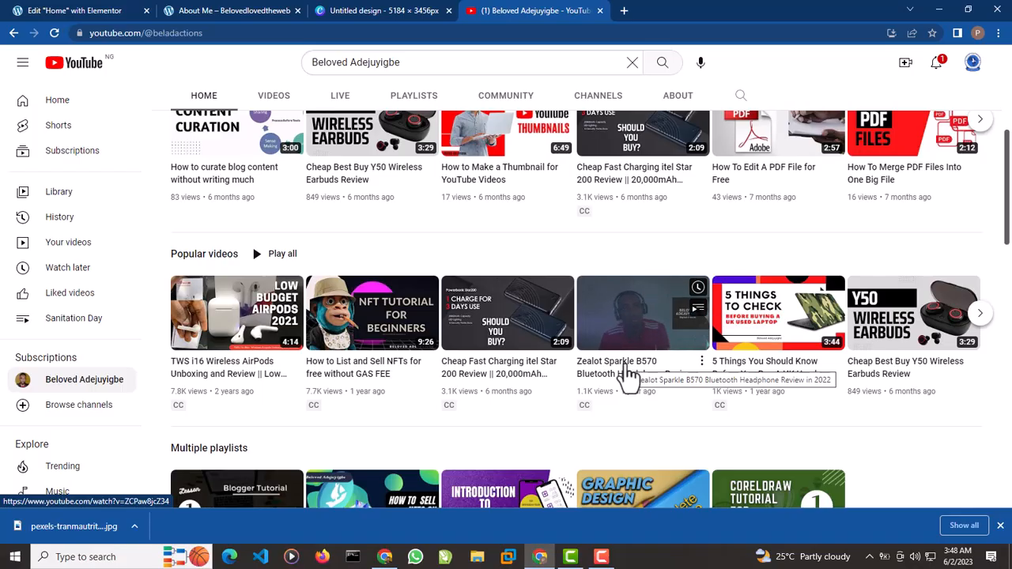
pyautogui.click(626, 368)
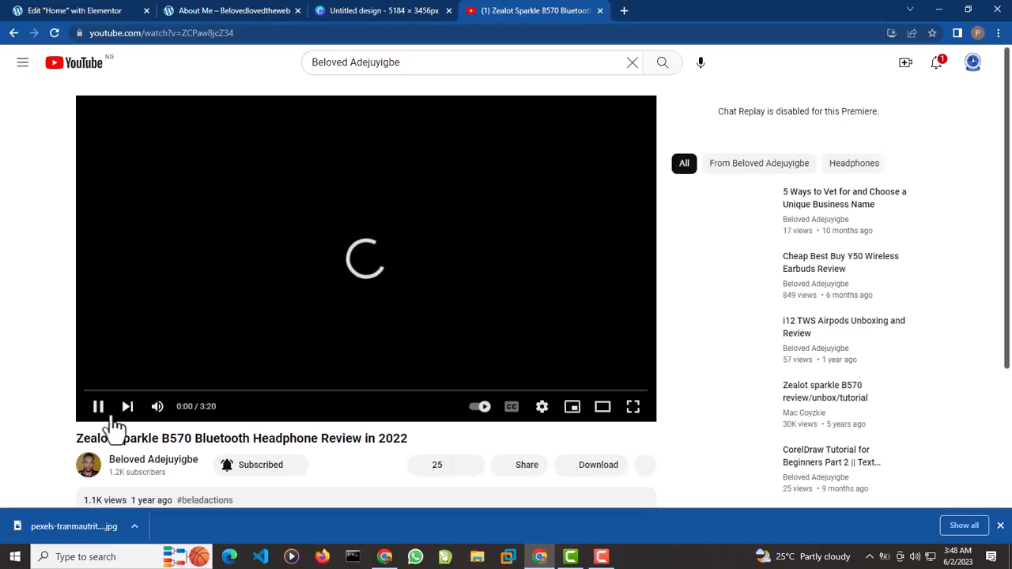
pyautogui.click(100, 410)
# Step: Copy the full web address of the Zealot Sparkle B570 headphone review video
pyautogui.click(385, 33)
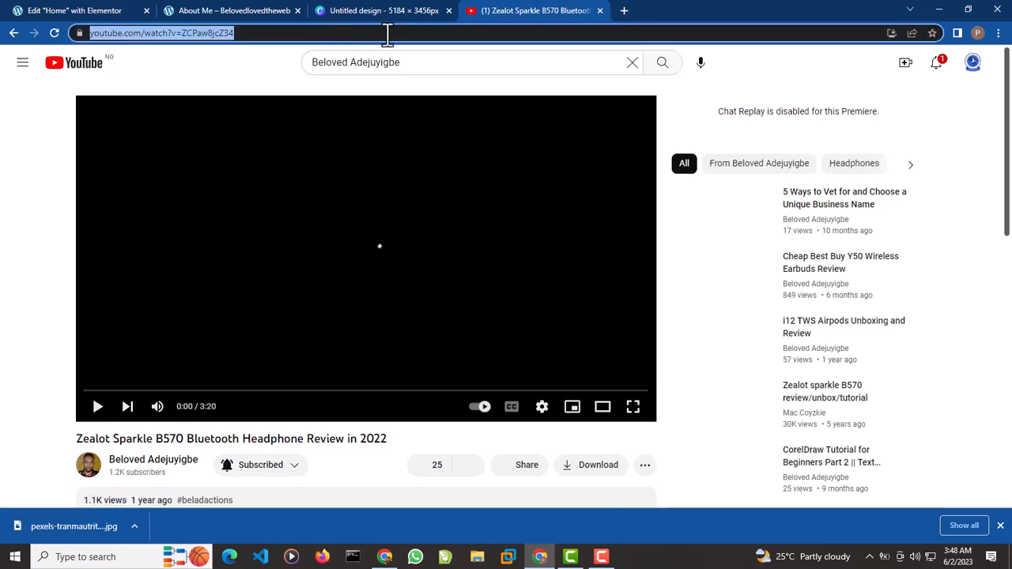
pyautogui.click(408, 32)
pyautogui.moveTo(309, 61); pyautogui.dragTo(61, 38)
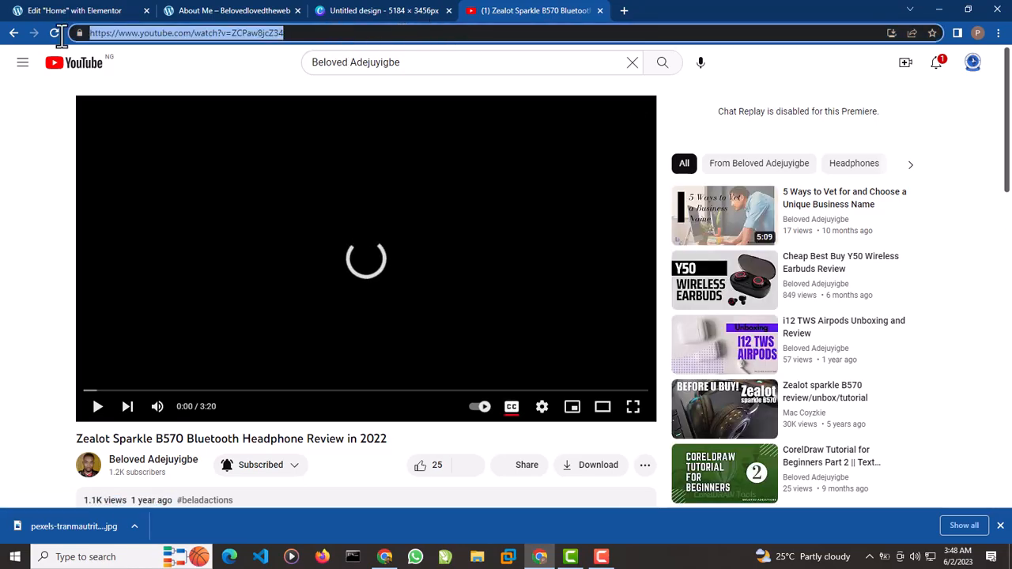
pyautogui.rightClick(121, 38)
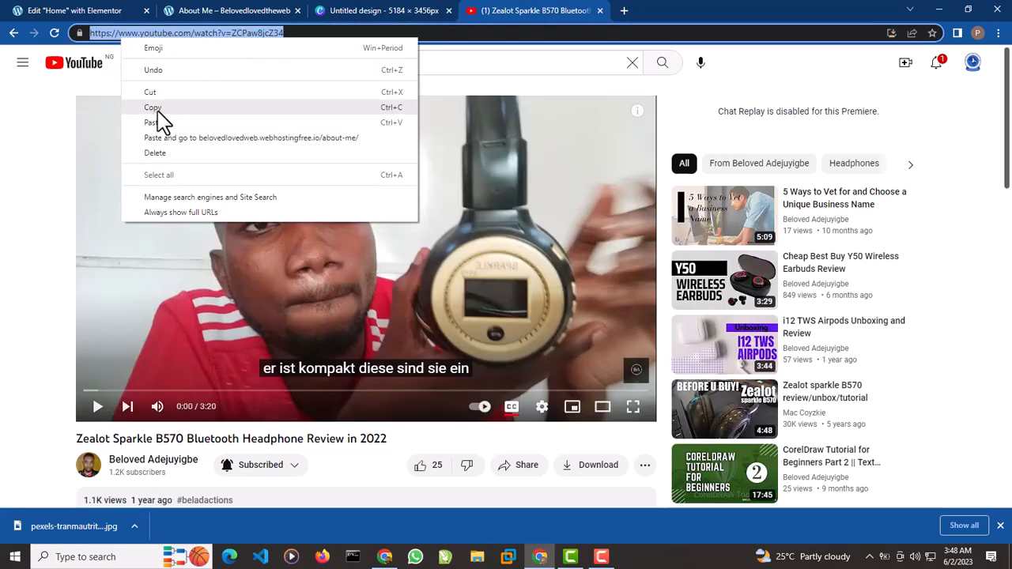
pyautogui.click(158, 111)
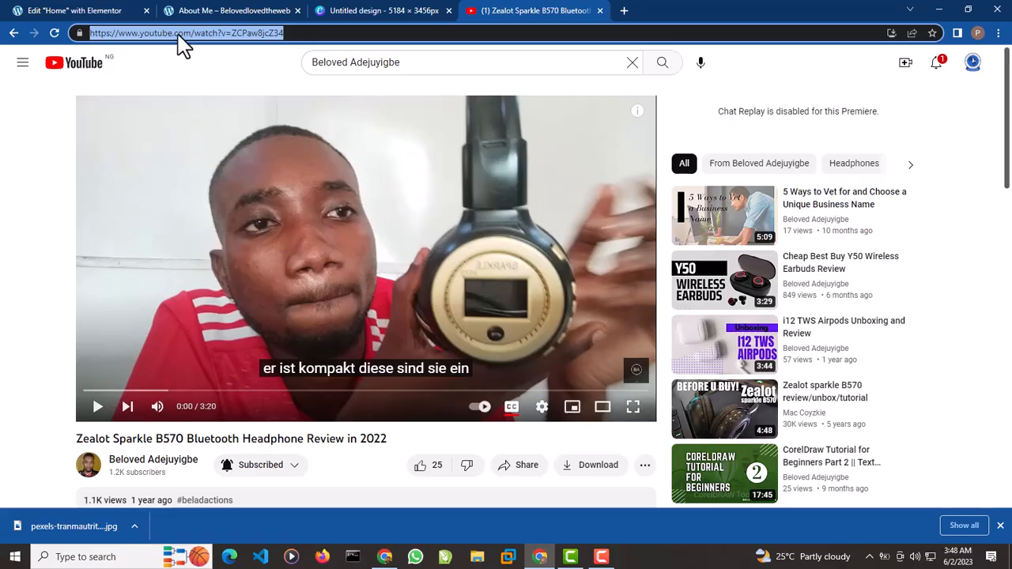
pyautogui.click(88, 11)
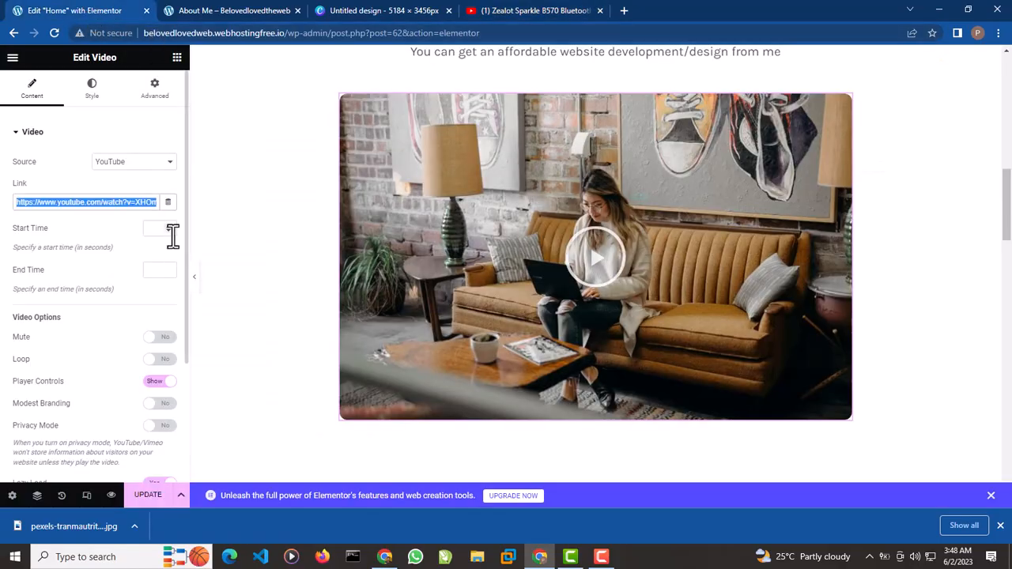
pyautogui.hotkey('ctrl', 'v')
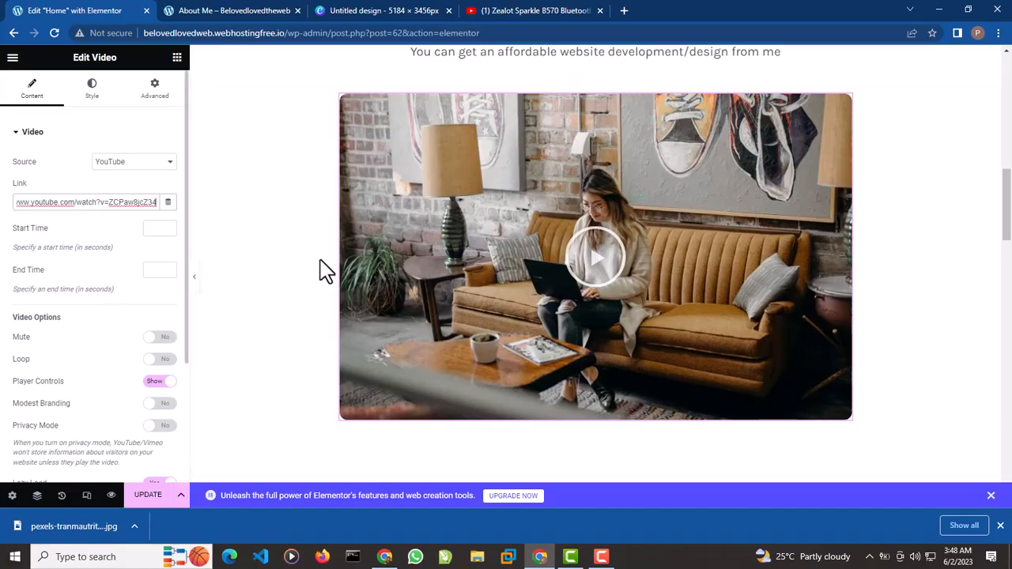
pyautogui.scroll(-2, 118, 208)
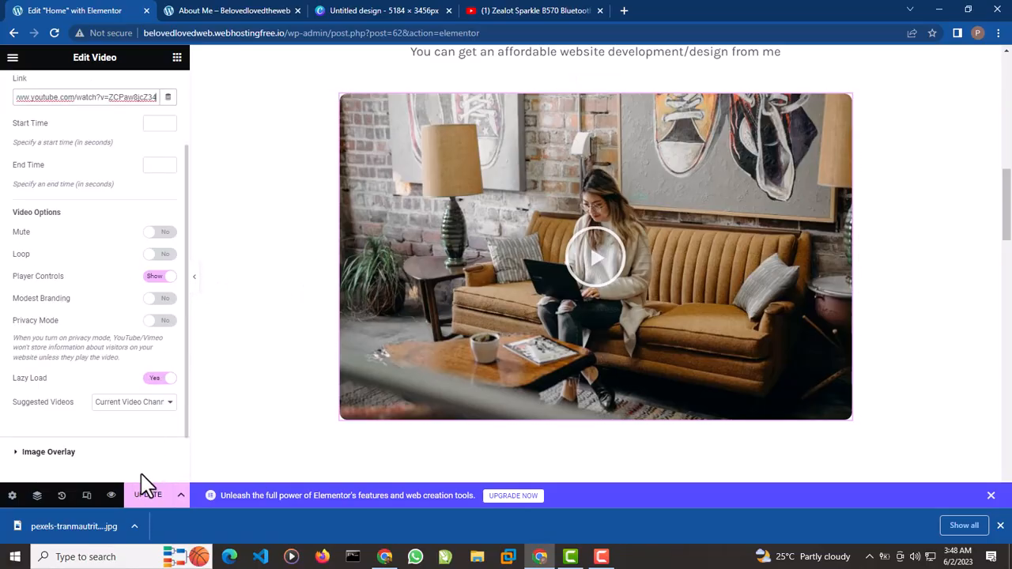
pyautogui.click(148, 498)
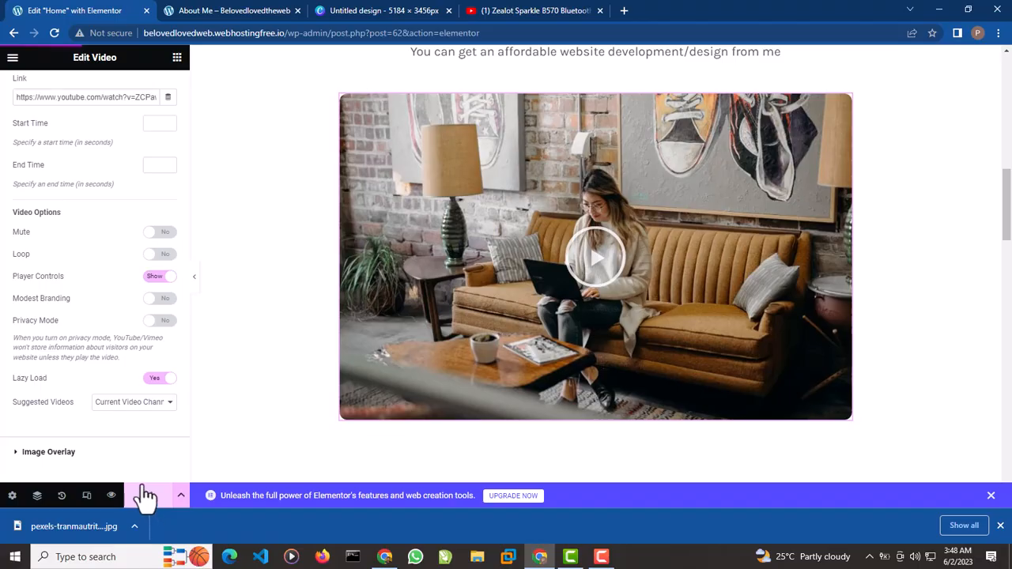
# Step: Set the video's start time to 1 second, turn on Mute and set Suggested Videos to Any Video
pyautogui.scroll(2, 130, 253)
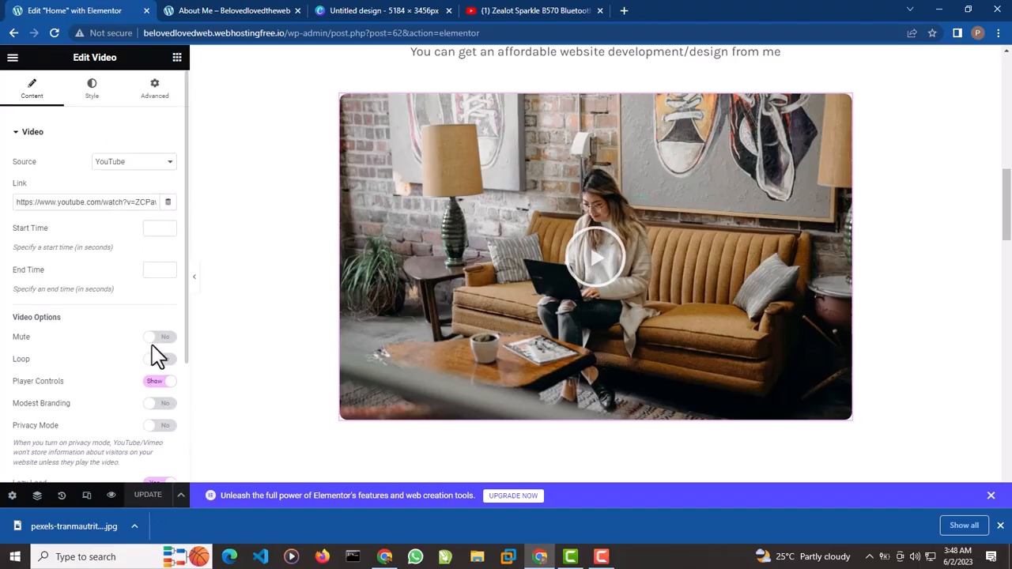
pyautogui.click(168, 228)
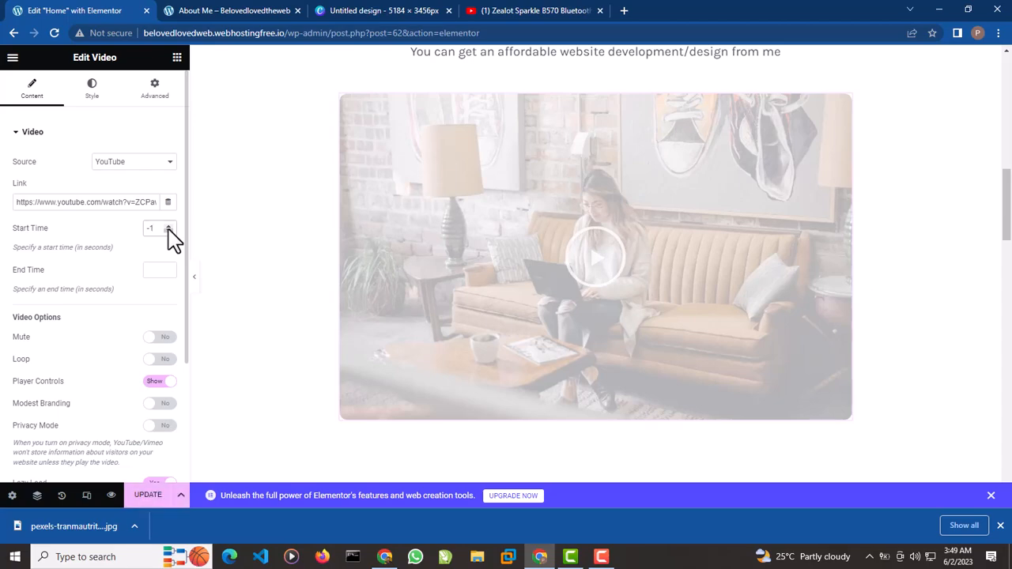
pyautogui.scroll(-2, 79, 279)
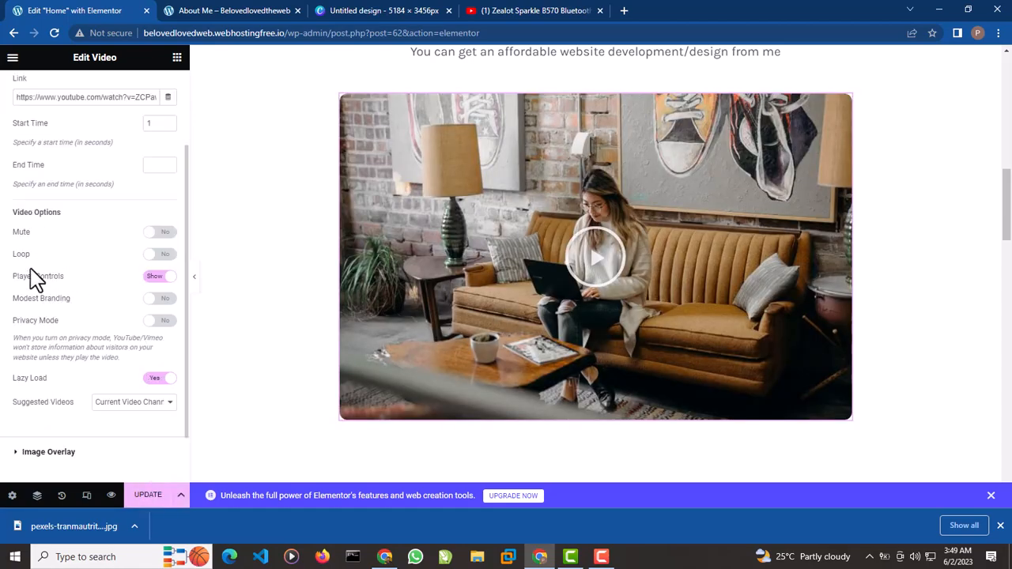
pyautogui.click(162, 237)
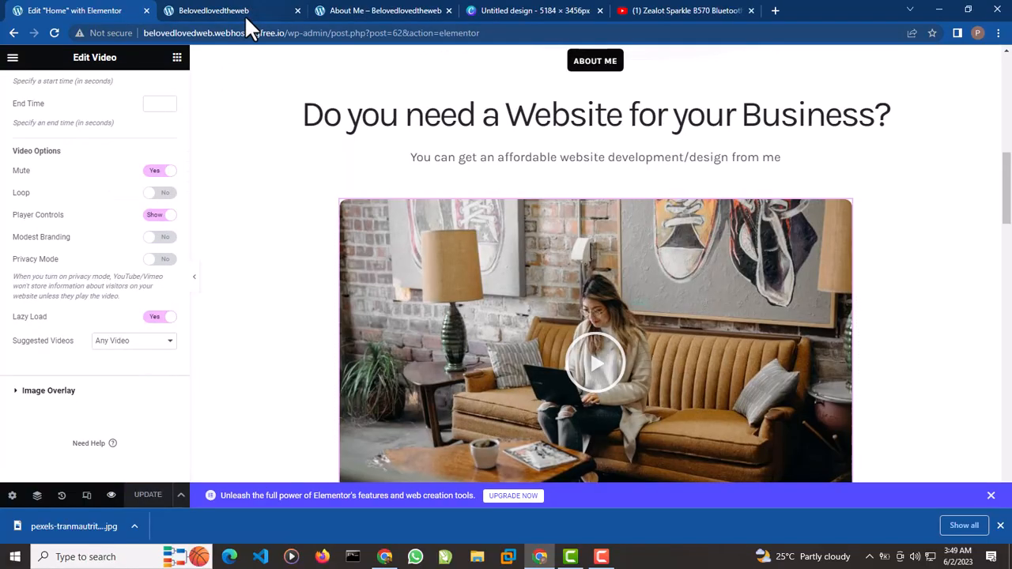
# Step: Play the embedded headphone review in the Home page preview, pause it and close the video popup
pyautogui.click(245, 14)
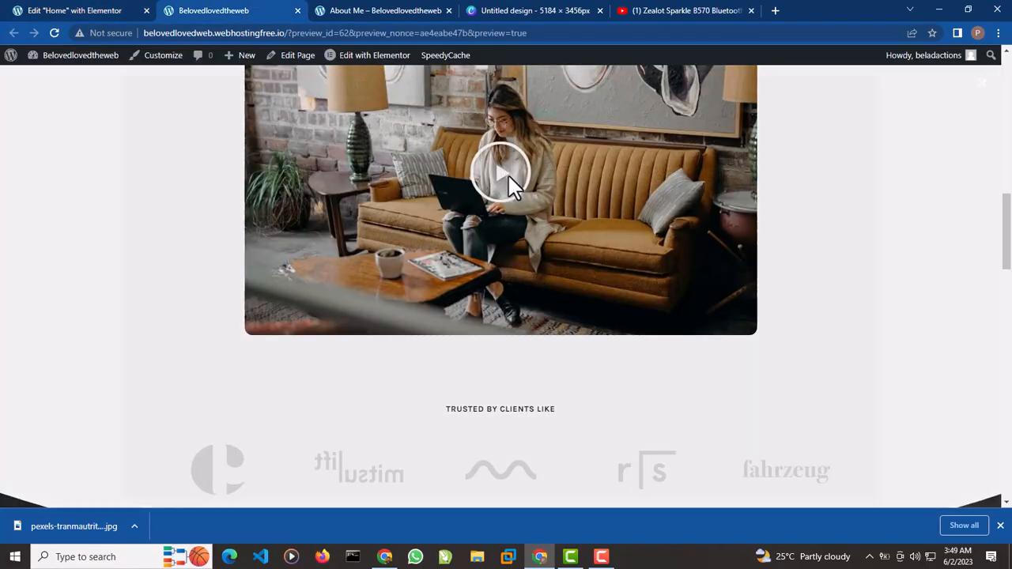
pyautogui.click(508, 180)
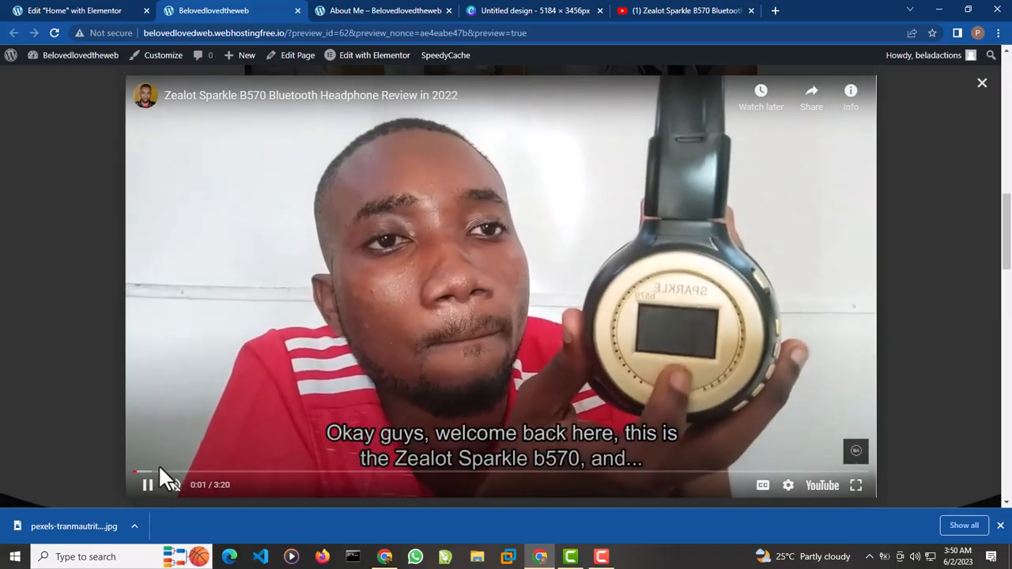
pyautogui.click(147, 485)
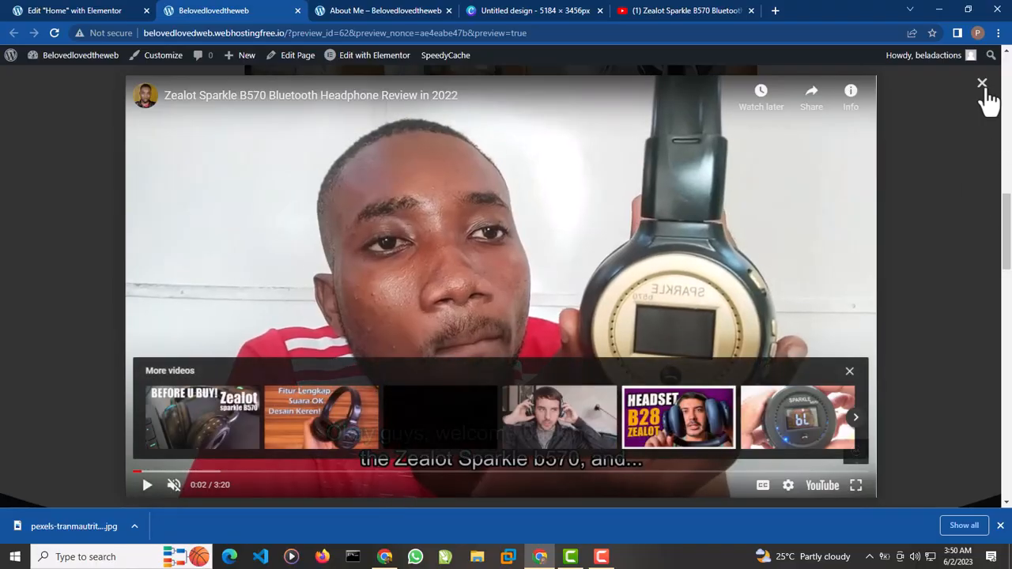
pyautogui.click(983, 83)
# Step: Reopen the video widget's Image Overlay settings in the Home page editor and switch the overlay off and back on
pyautogui.hotkey('ctrl', 'shift', 'Tab')
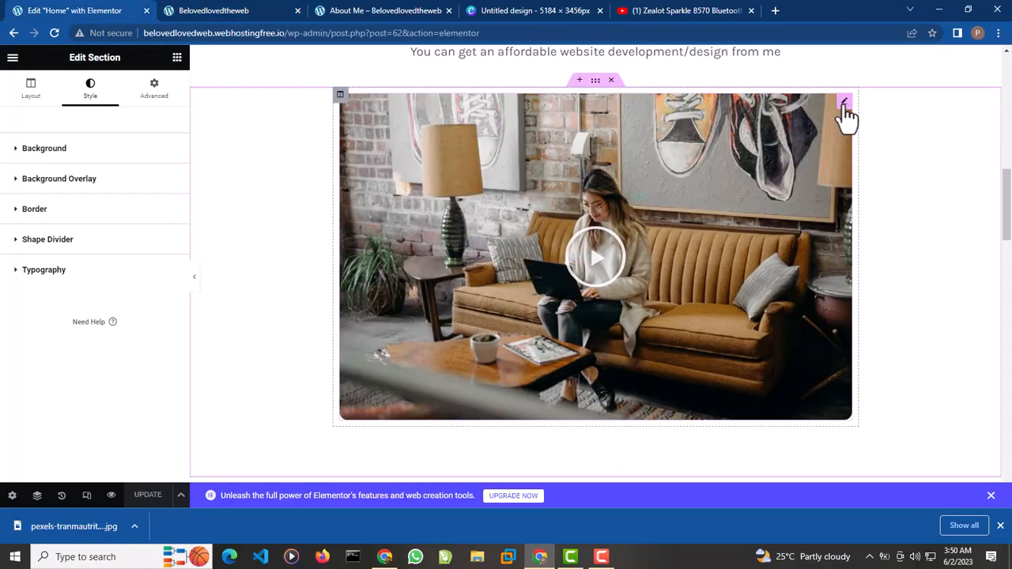
pyautogui.click(844, 105)
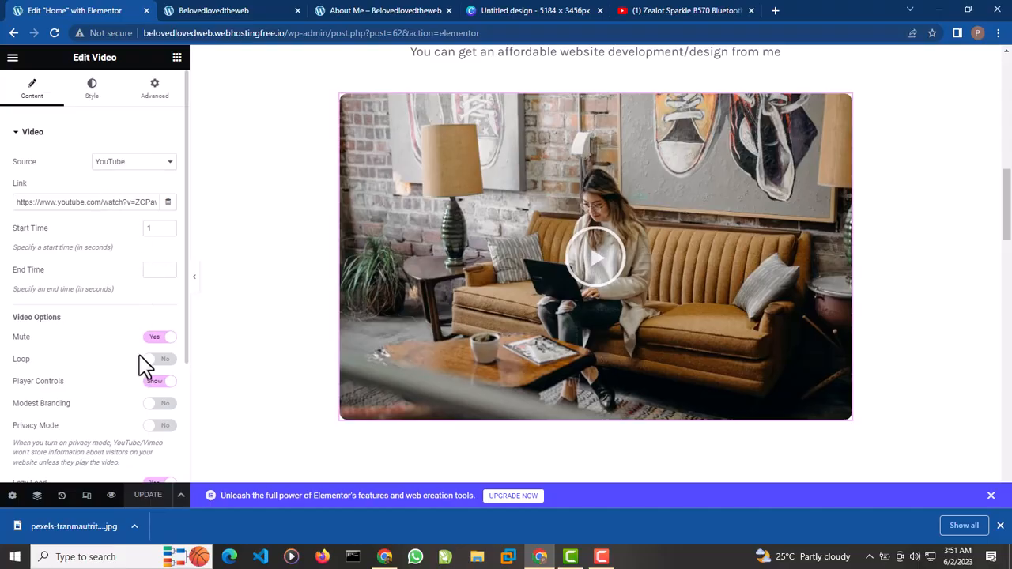
pyautogui.scroll(-3, 119, 348)
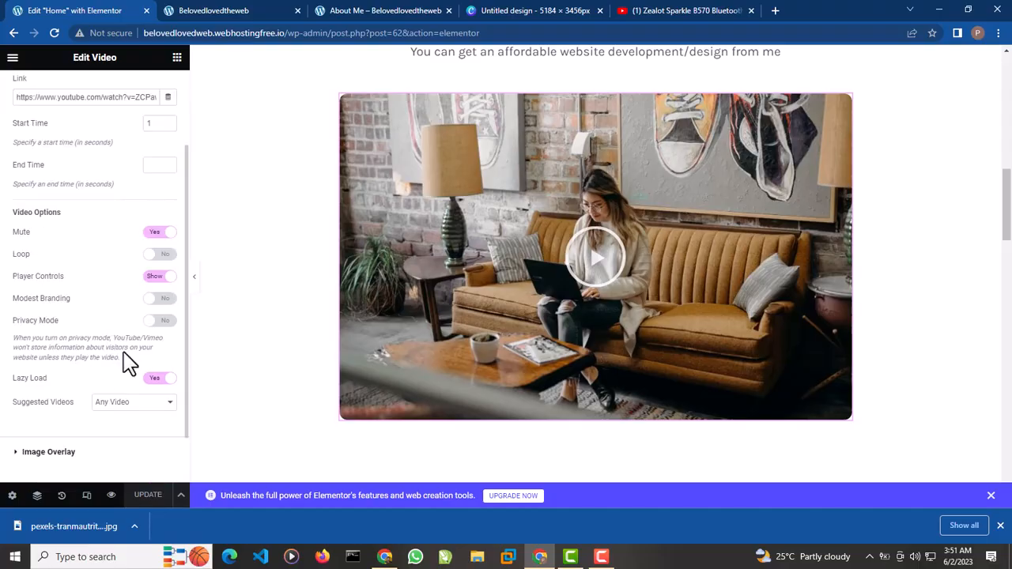
pyautogui.scroll(-2, 126, 431)
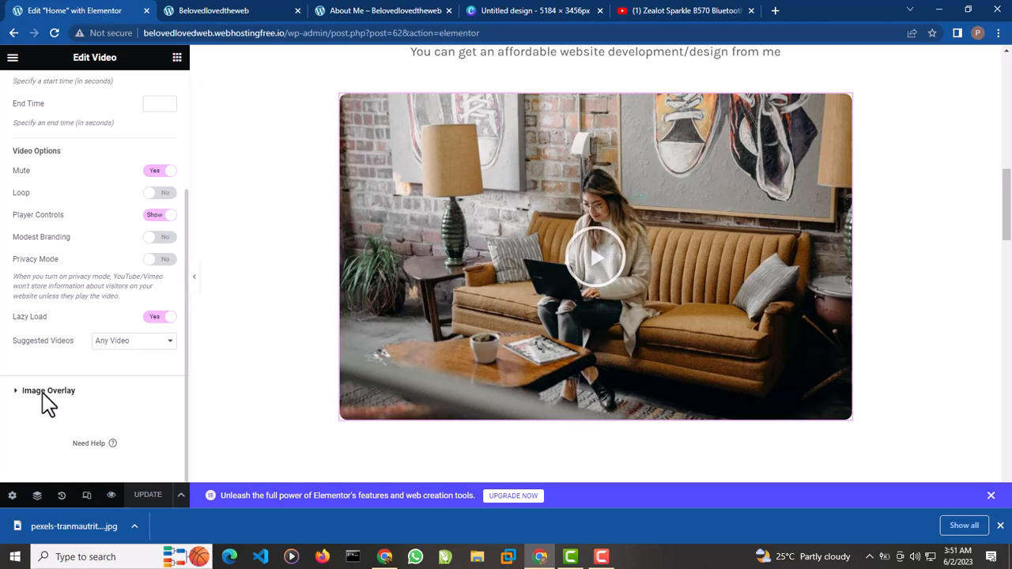
pyautogui.click(45, 392)
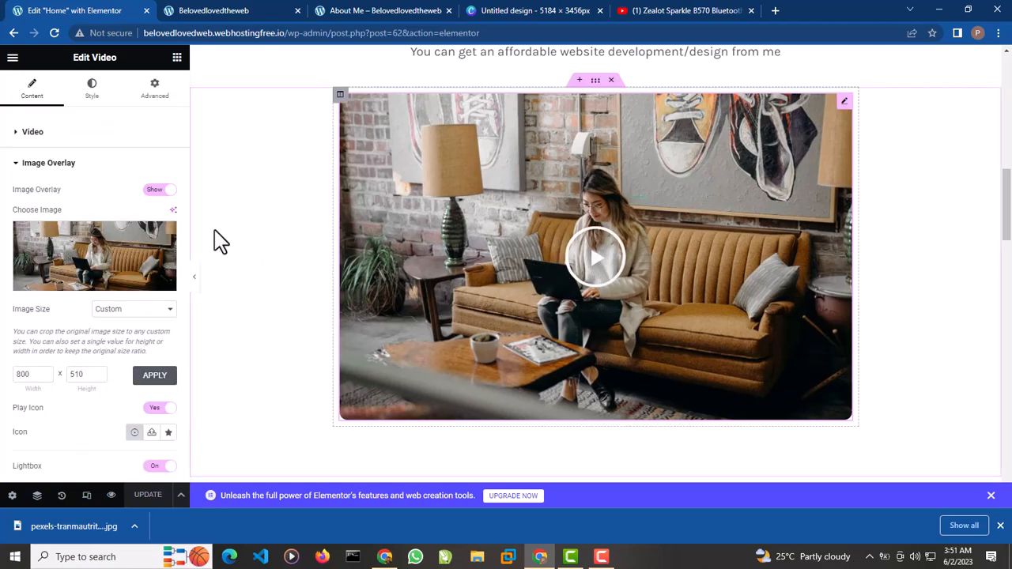
pyautogui.click(148, 191)
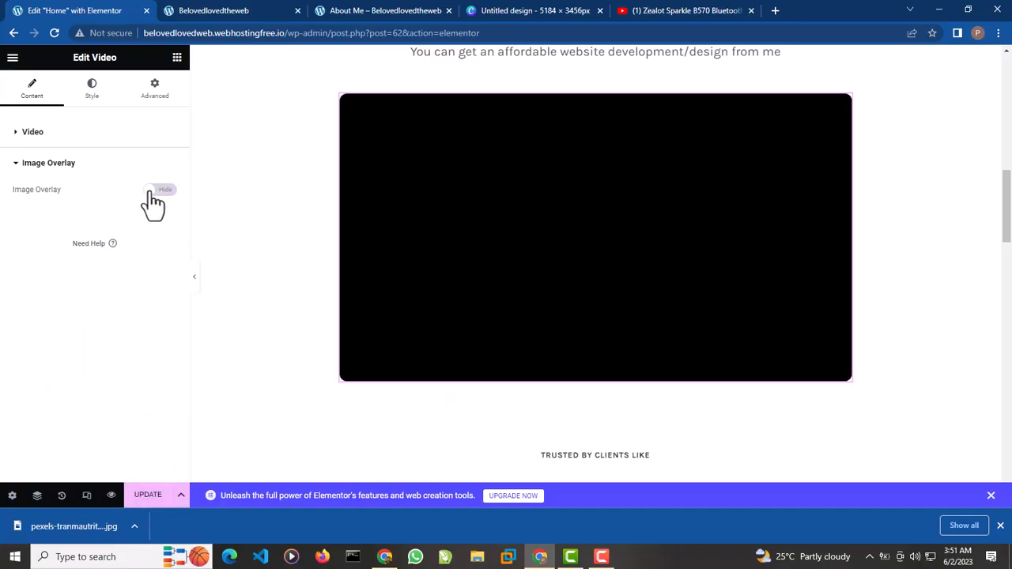
pyautogui.click(150, 190)
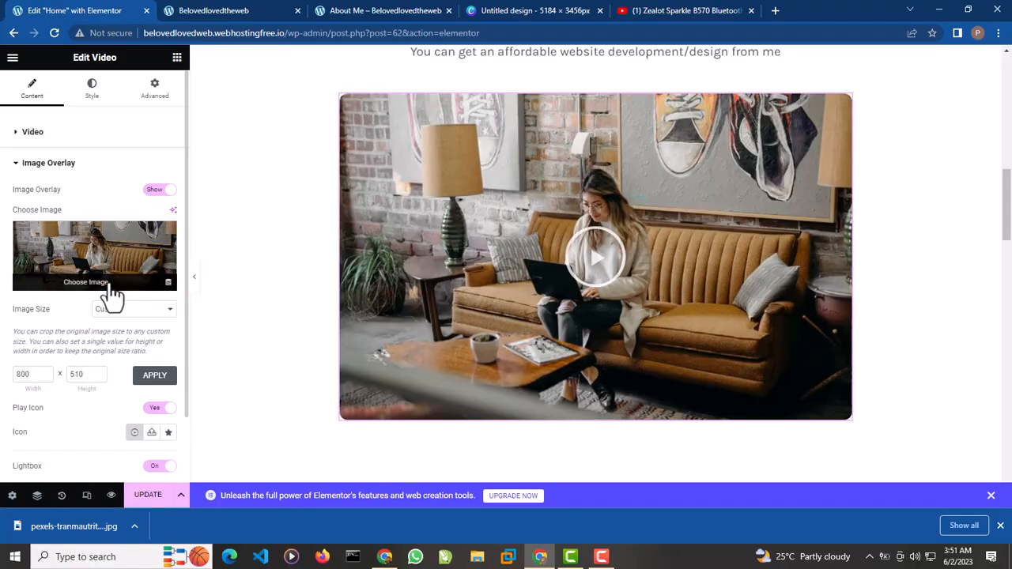
# Step: Upload IMG_0213.jpg from the Pictures folder to the media library and use it as the video's overlay image
pyautogui.click(86, 282)
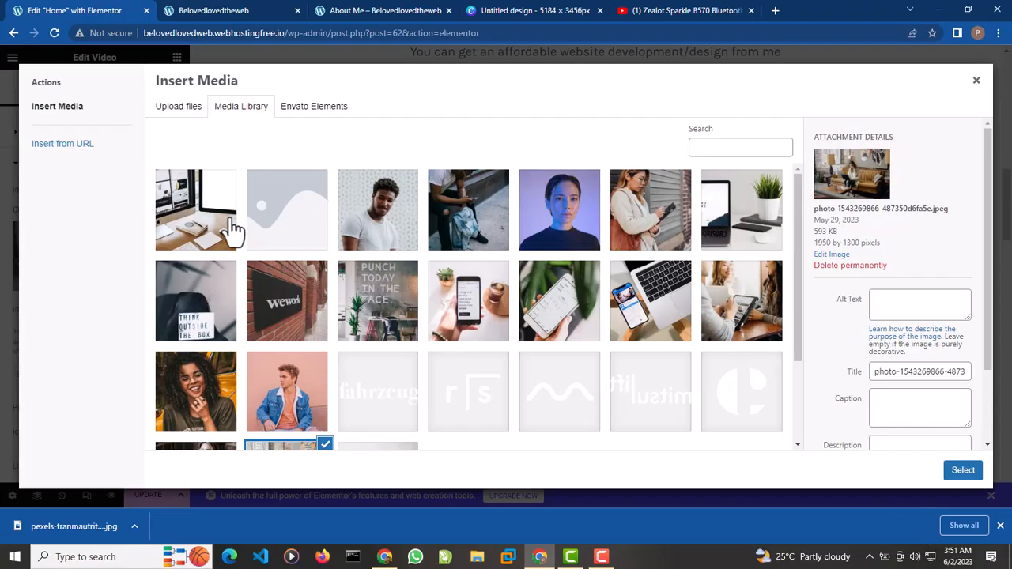
pyautogui.click(177, 112)
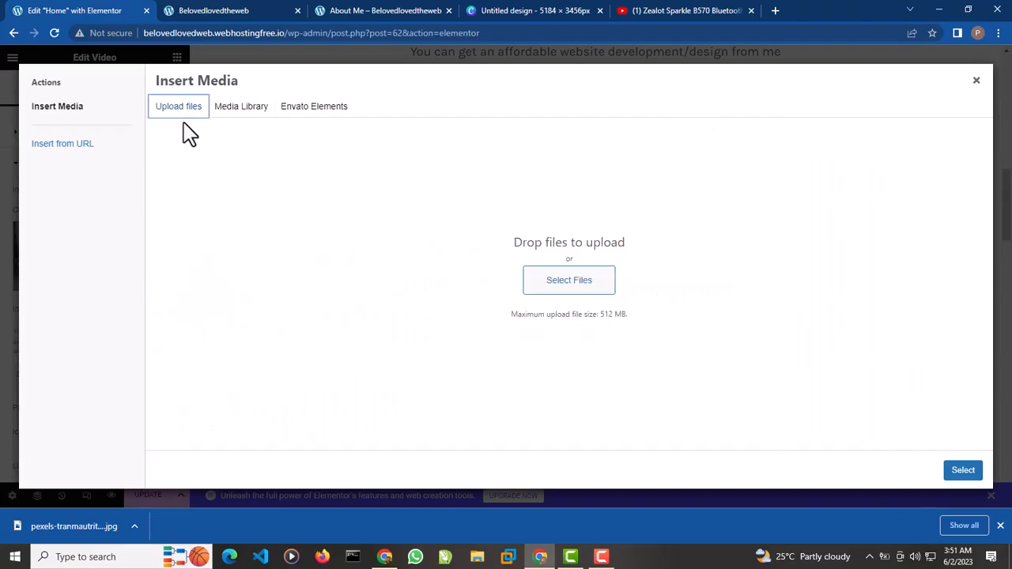
pyautogui.click(583, 285)
pyautogui.click(76, 200)
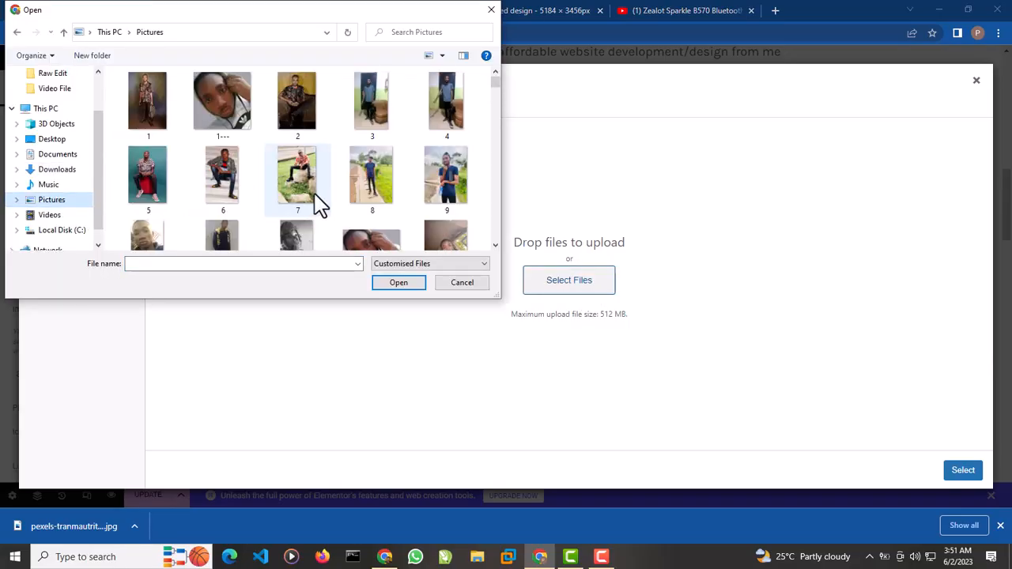
pyautogui.scroll(-2, 438, 181)
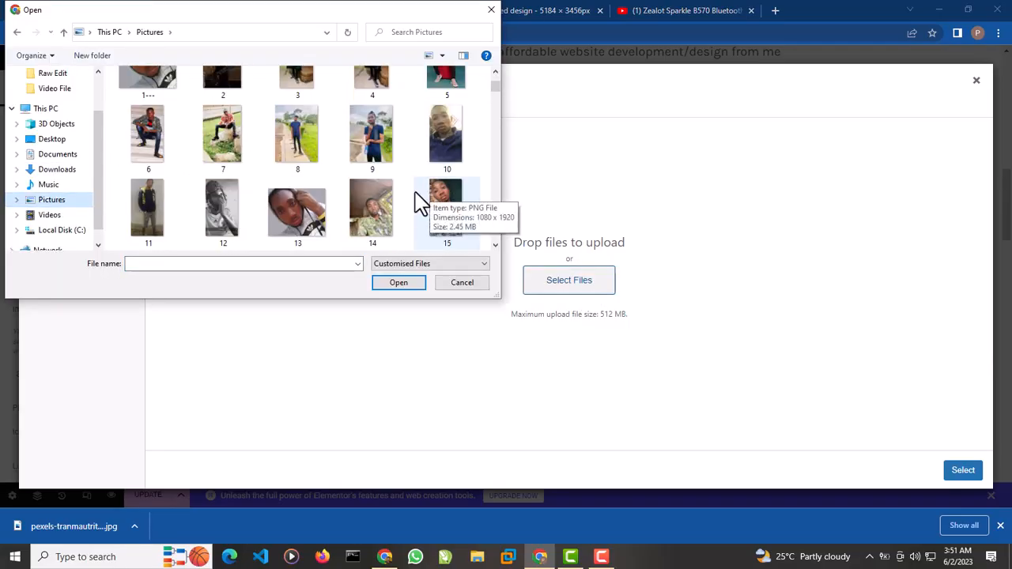
pyautogui.scroll(-4, 414, 204)
pyautogui.scroll(-2, 417, 212)
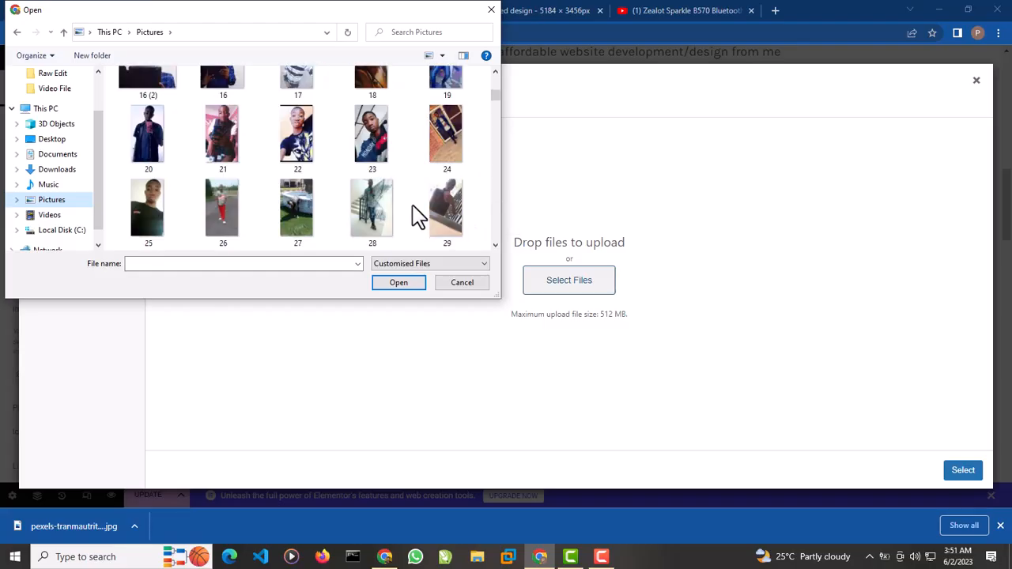
pyautogui.scroll(-20, 419, 221)
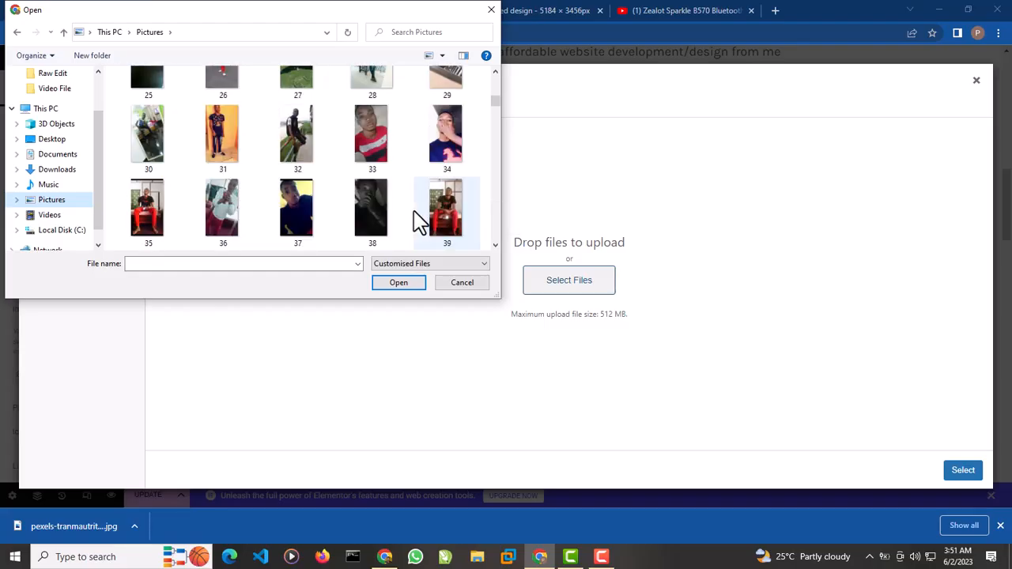
pyautogui.scroll(-10, 395, 201)
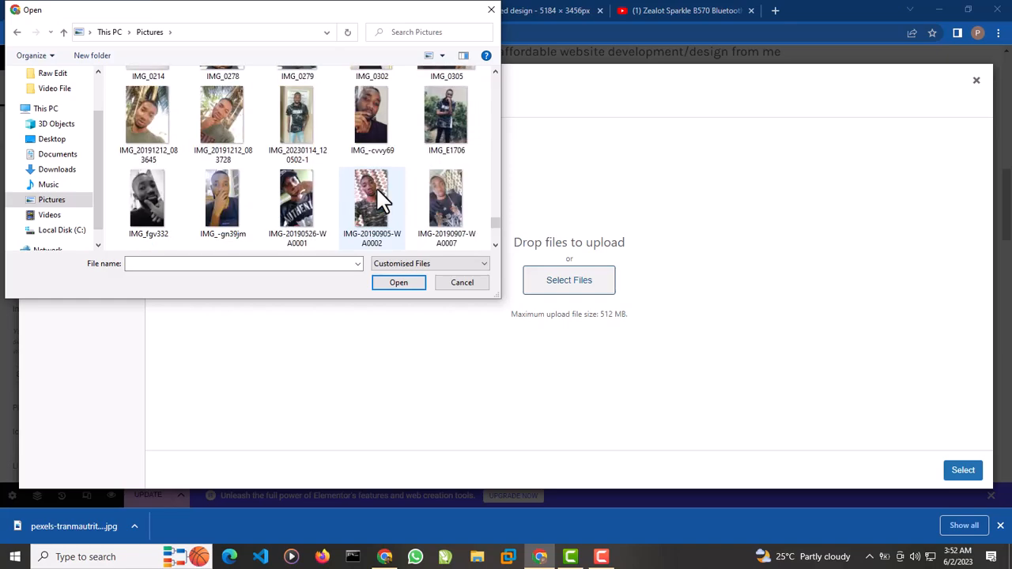
pyautogui.scroll(1, 376, 186)
pyautogui.scroll(1, 380, 193)
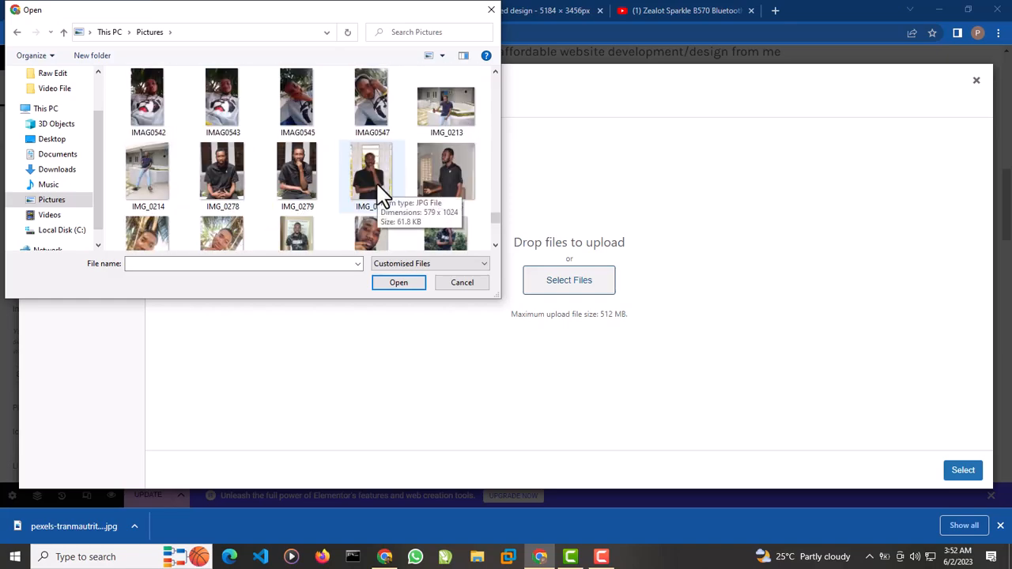
pyautogui.click(437, 126)
pyautogui.click(405, 285)
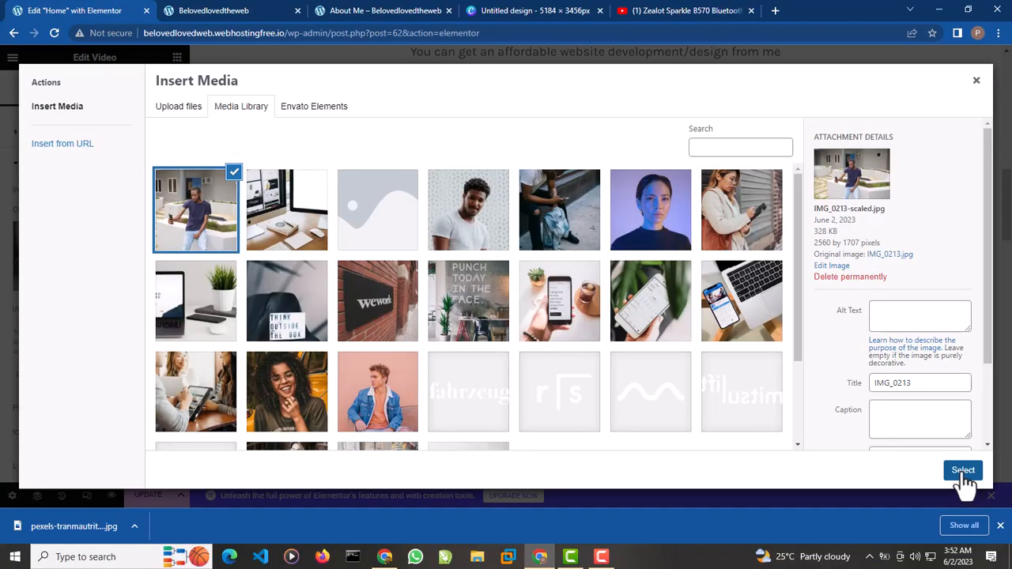
pyautogui.click(964, 472)
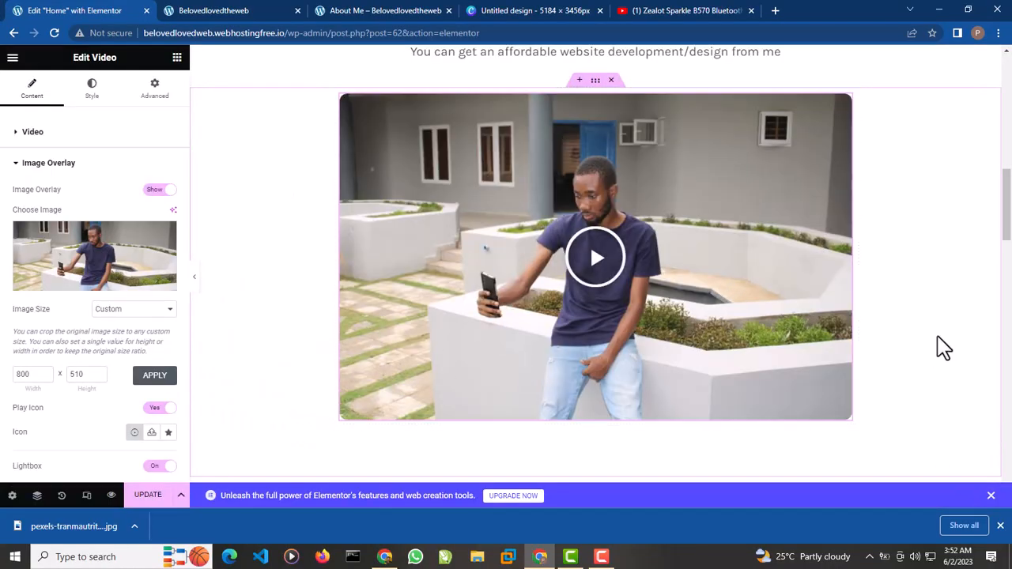
# Step: Review the video section with its new overlay and apply the custom 800 x 510 size to the image
pyautogui.scroll(3, 971, 377)
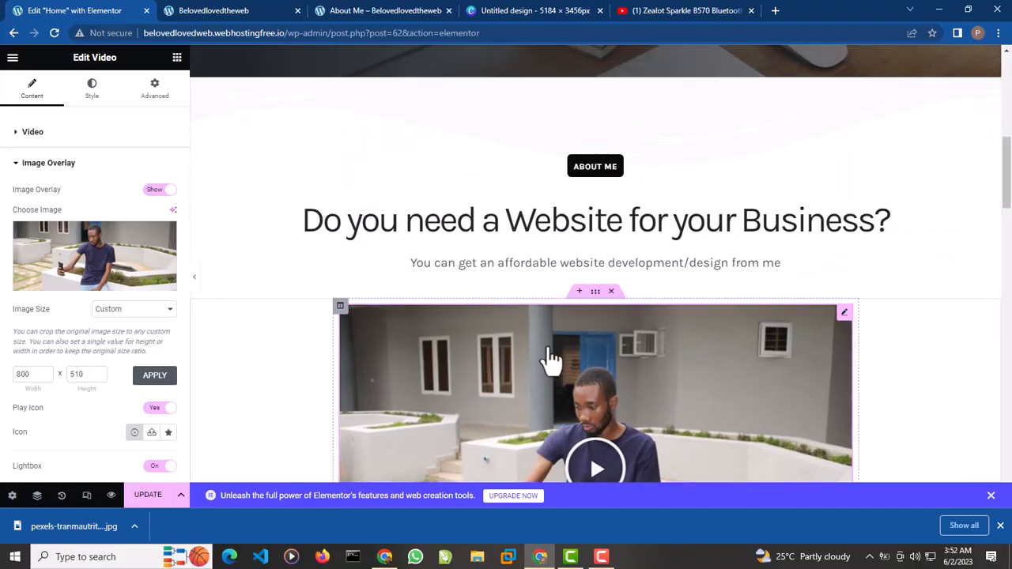
pyautogui.scroll(-4, 578, 327)
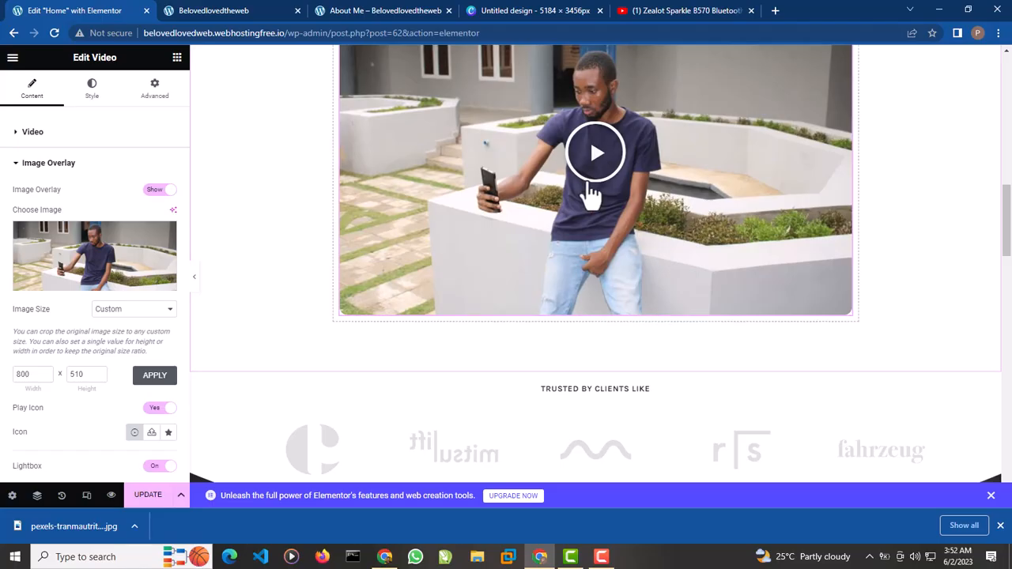
pyautogui.scroll(2, 585, 242)
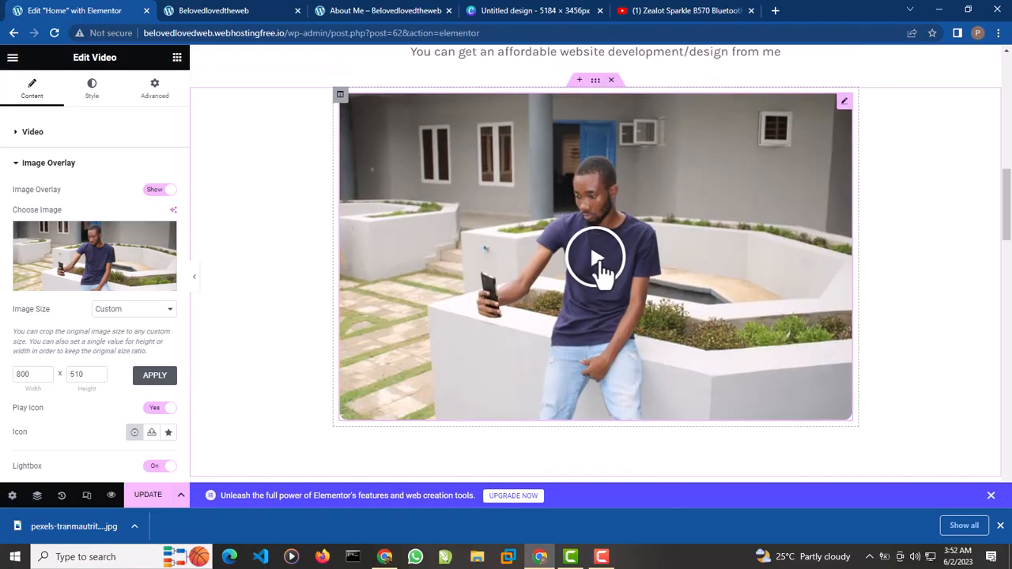
pyautogui.click(151, 375)
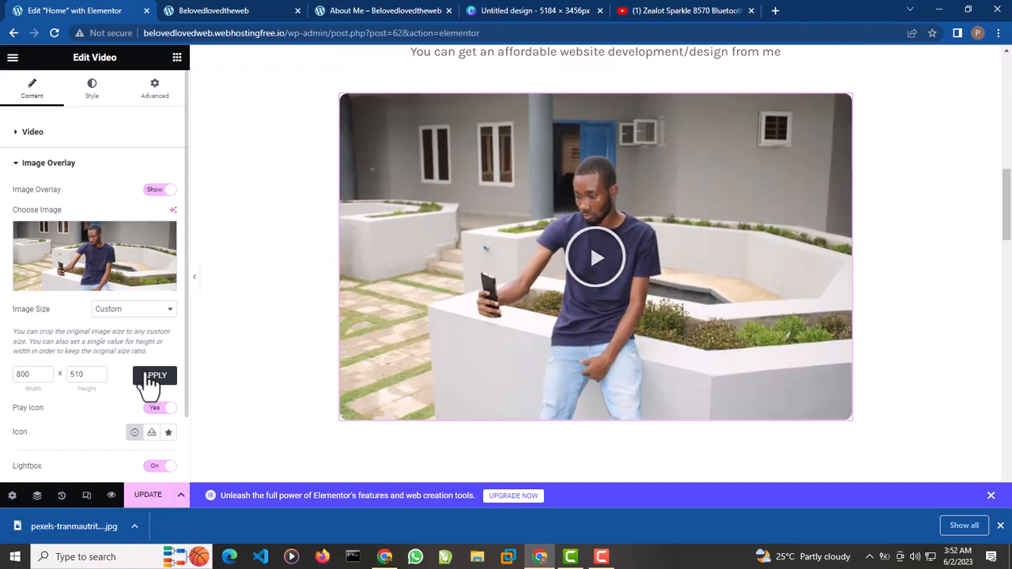
# Step: Try the Thumbnail - 150 x 150 size for the overlay image and switch it back to Custom
pyautogui.scroll(-1, 118, 261)
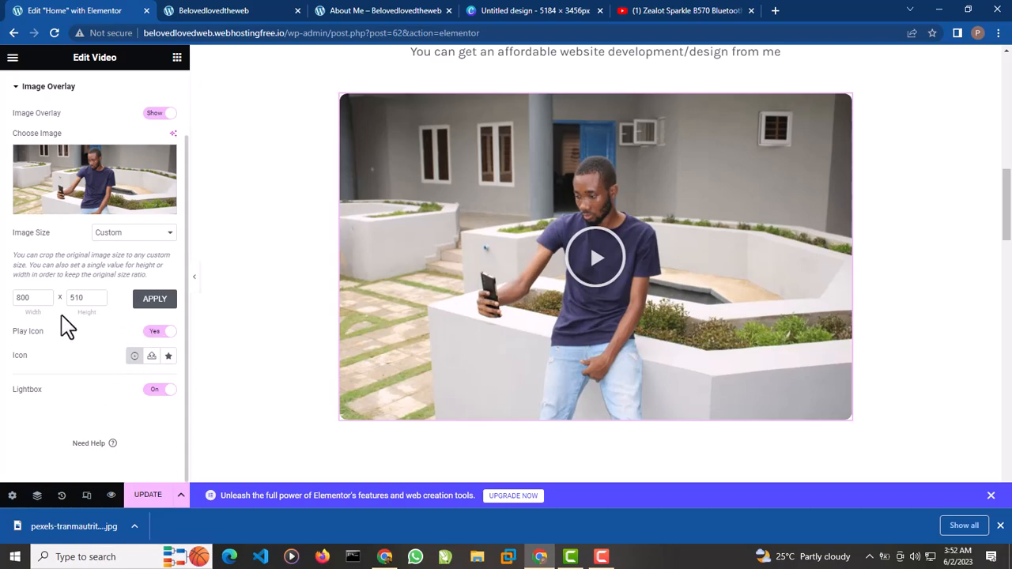
pyautogui.click(157, 237)
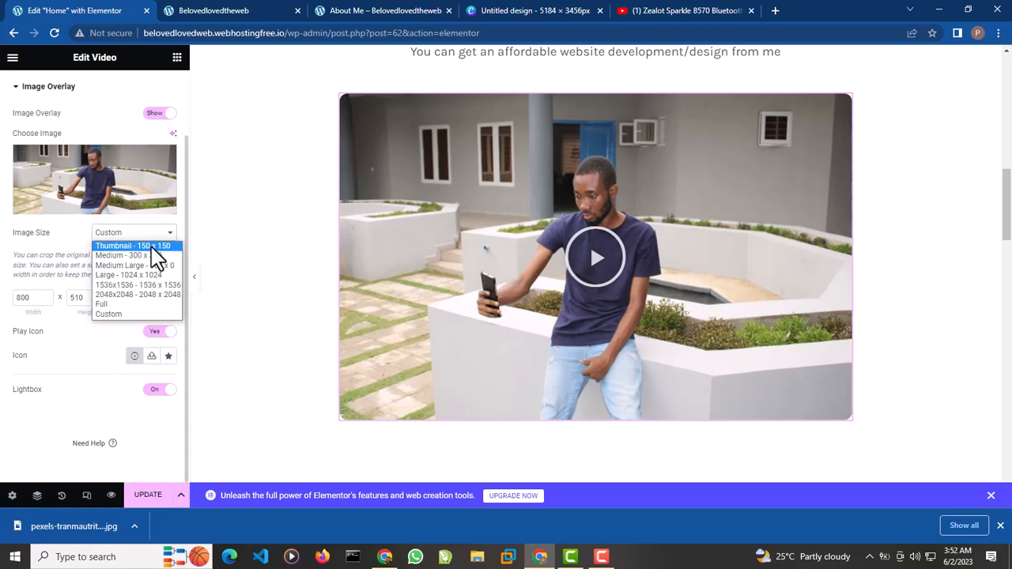
pyautogui.click(151, 246)
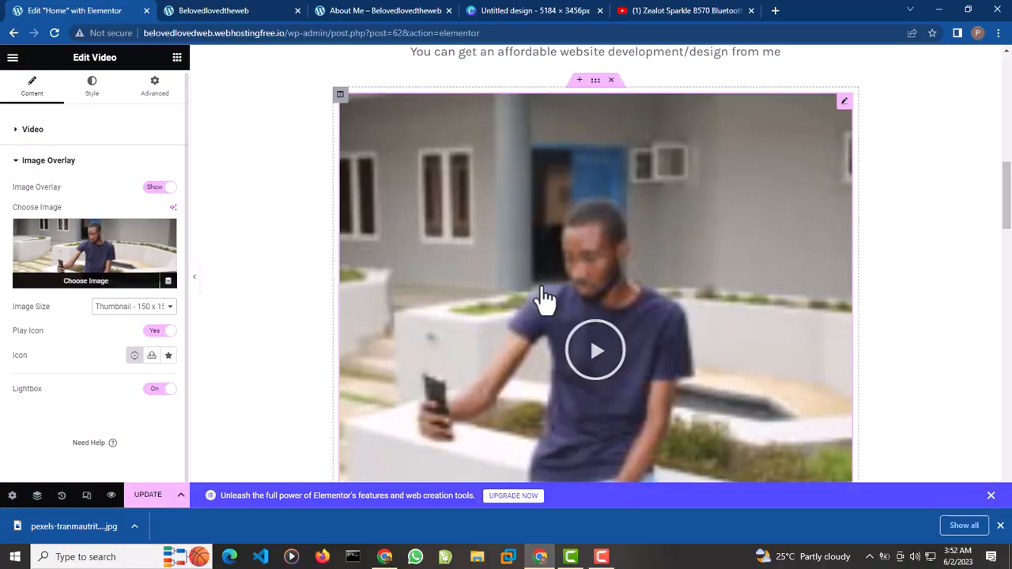
pyautogui.scroll(-1, 515, 332)
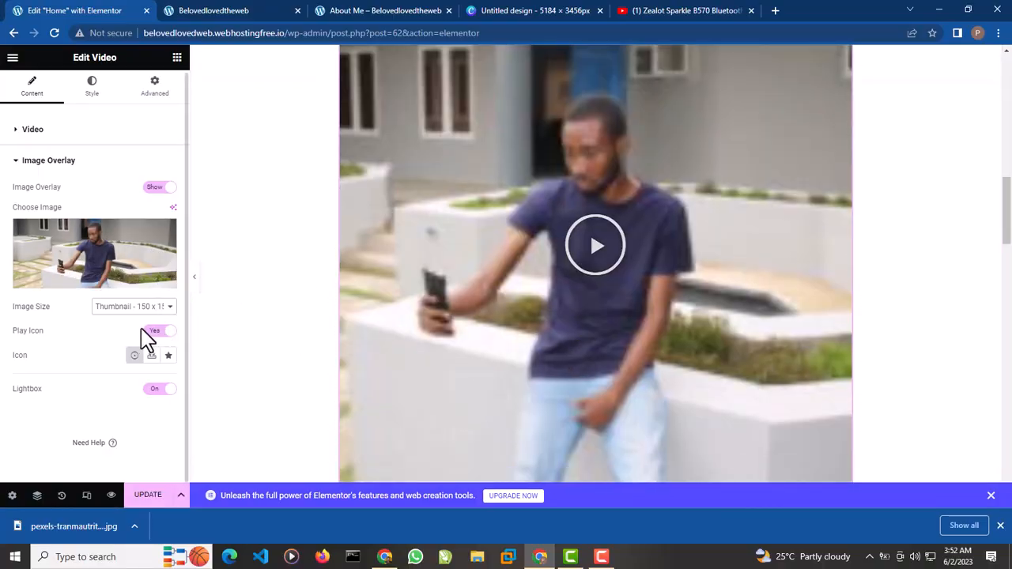
pyautogui.click(135, 306)
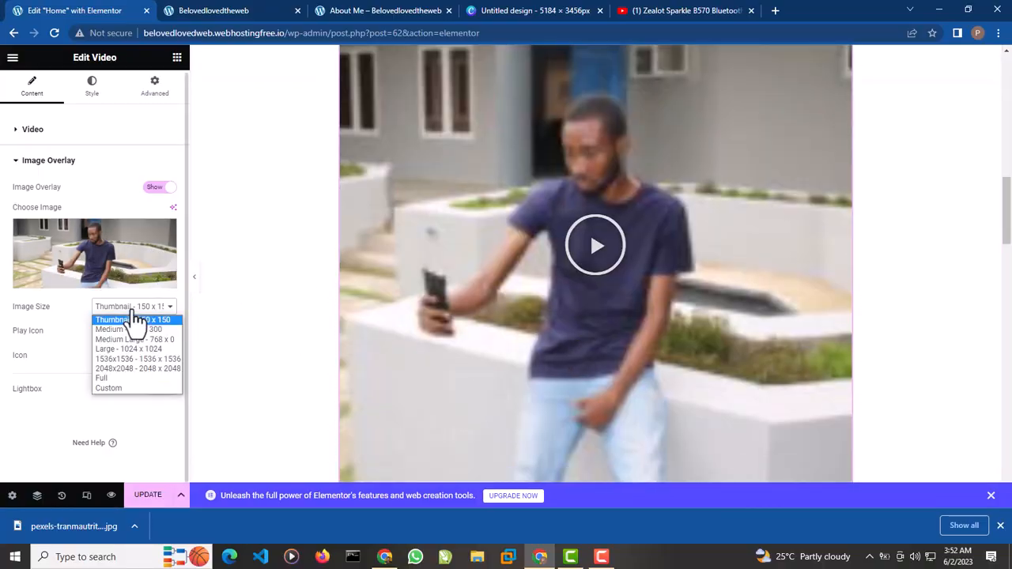
pyautogui.click(133, 388)
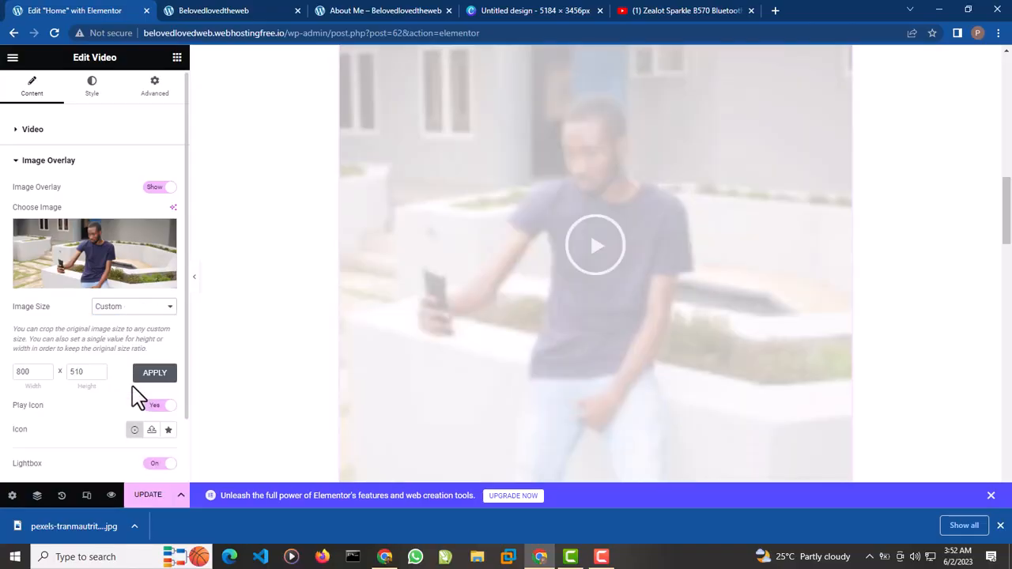
# Step: Update the page, then reload the Home page preview and go down to the video section to check its overlay
pyautogui.scroll(-2, 151, 389)
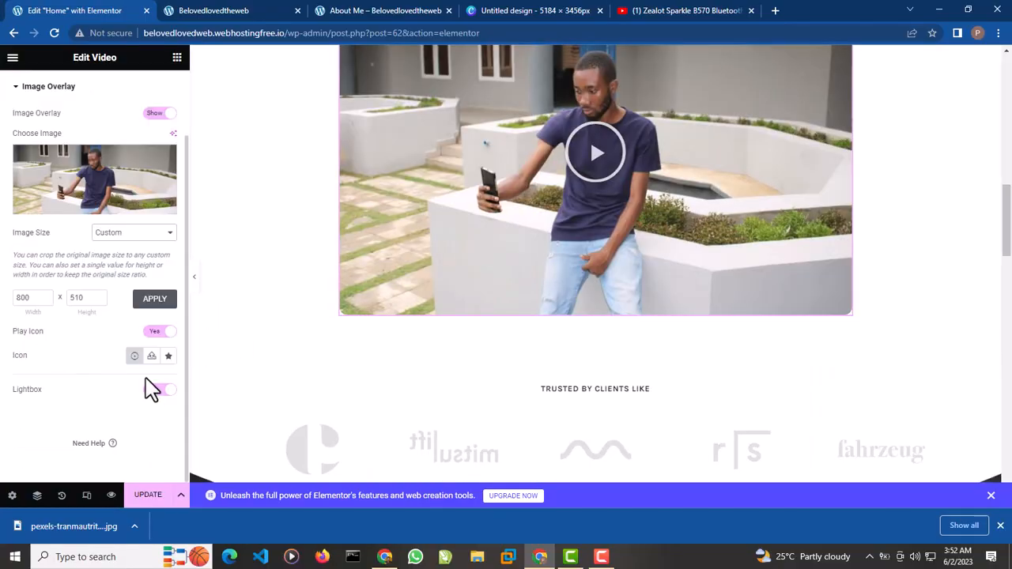
pyautogui.click(152, 390)
pyautogui.click(163, 499)
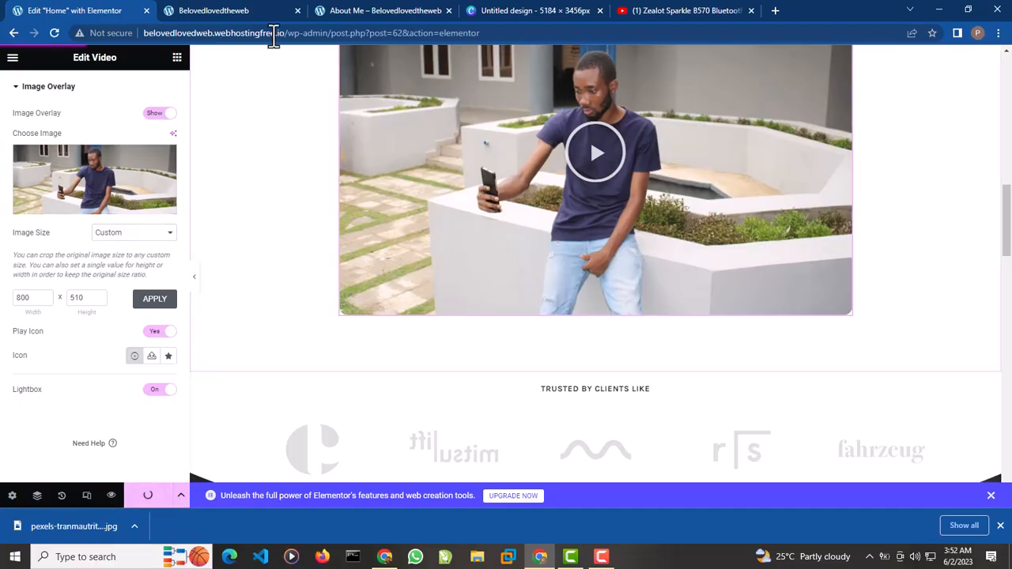
pyautogui.click(253, 10)
pyautogui.press('F5')
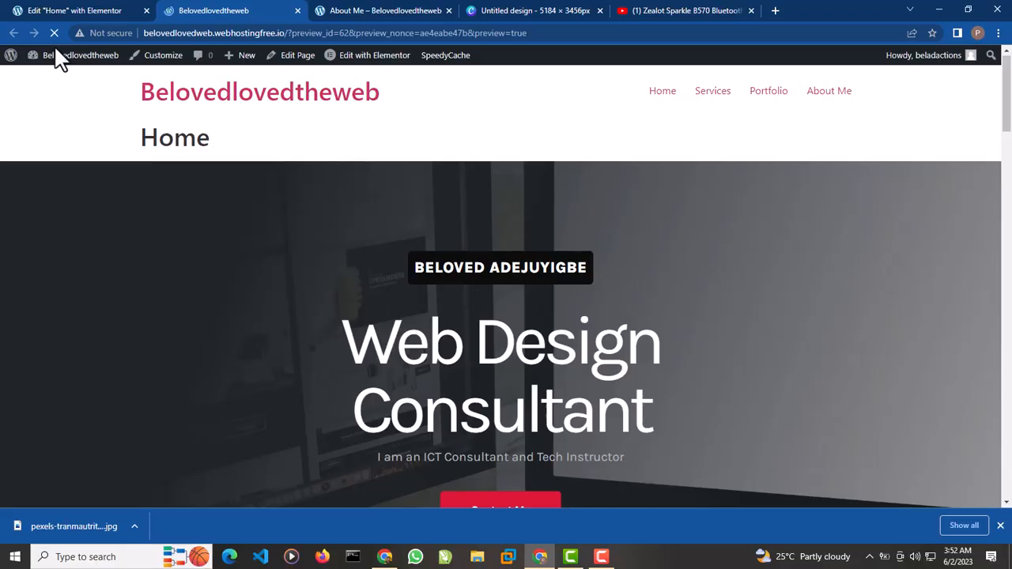
pyautogui.scroll(-5, 341, 206)
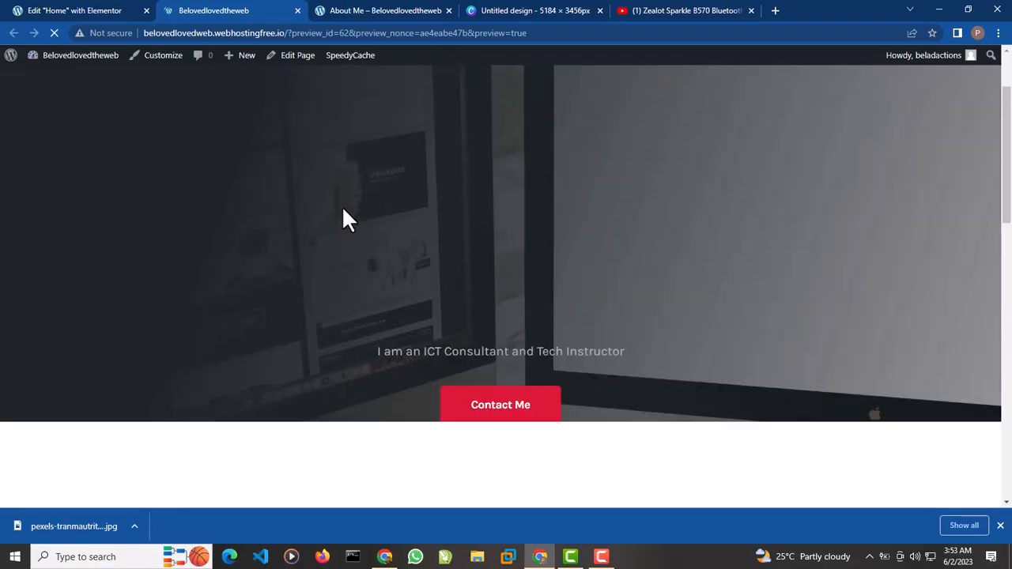